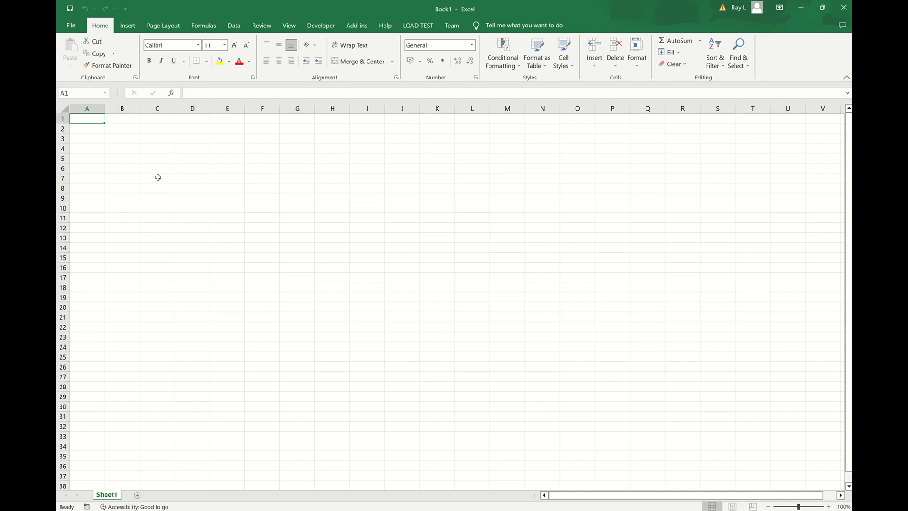
Step: Enter the headers General, Text and Number in cells A1 through C1
type("General")
key("Return")
key("Up")
key("Right")
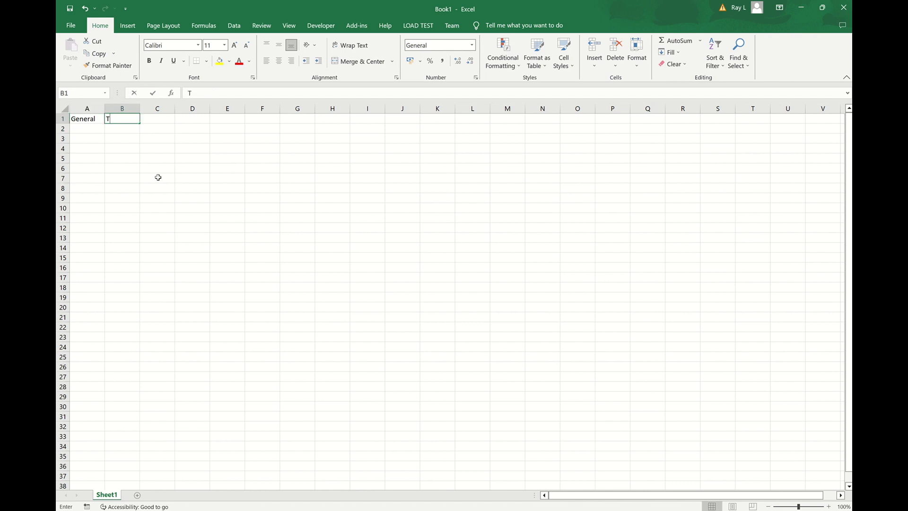
type("Text")
key("Tab")
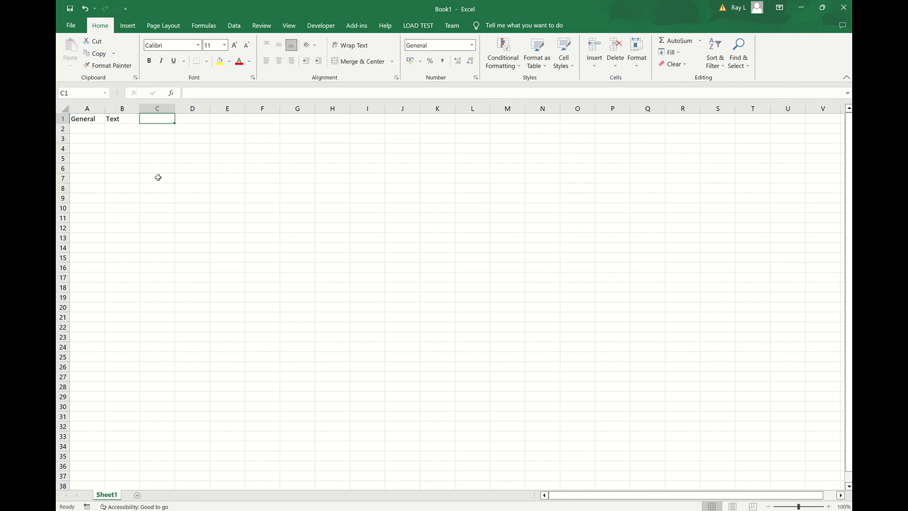
type("Number")
key("Return")
key("Up")
key("Right")
Step: Add the headers Percentage, Accounting and Date in cells D1 through F1
type("Percentage")
key("Return")
key("Up")
key("Right")
type("Accounting")
key("Return")
key("Up")
key("Right")
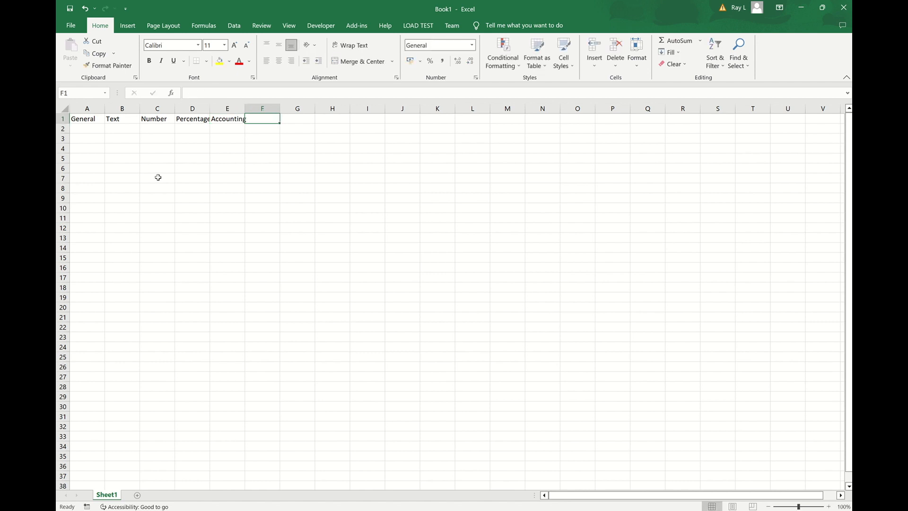
type("Date")
key("Return")
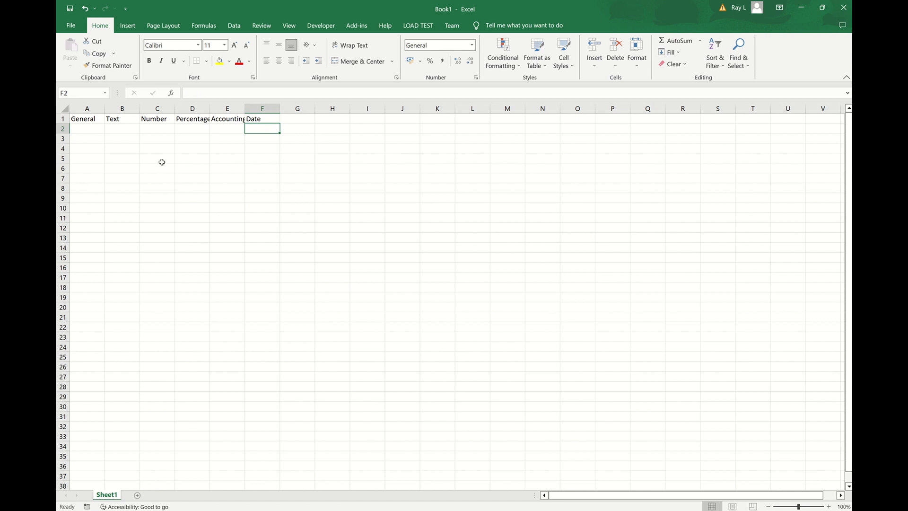
Step: Set the width of columns A through F to 30
left_click_drag(85, 107, 249, 108)
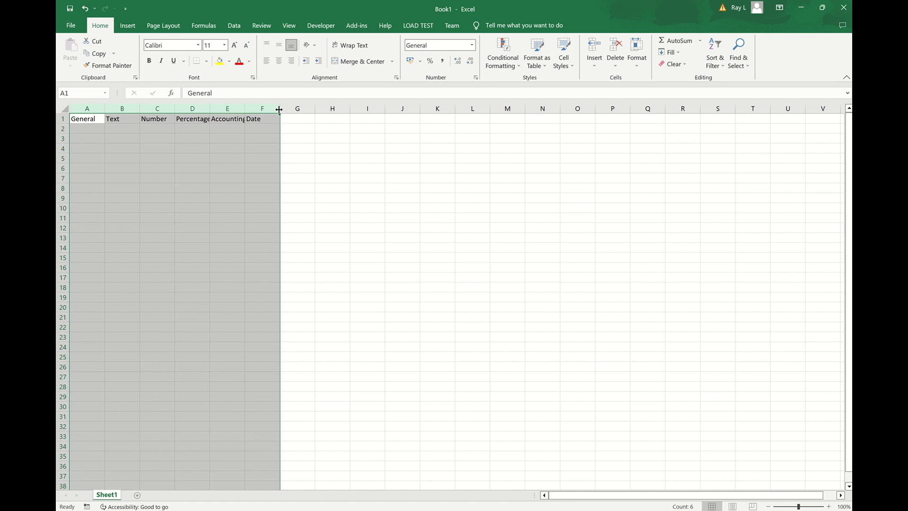
double_click(279, 109)
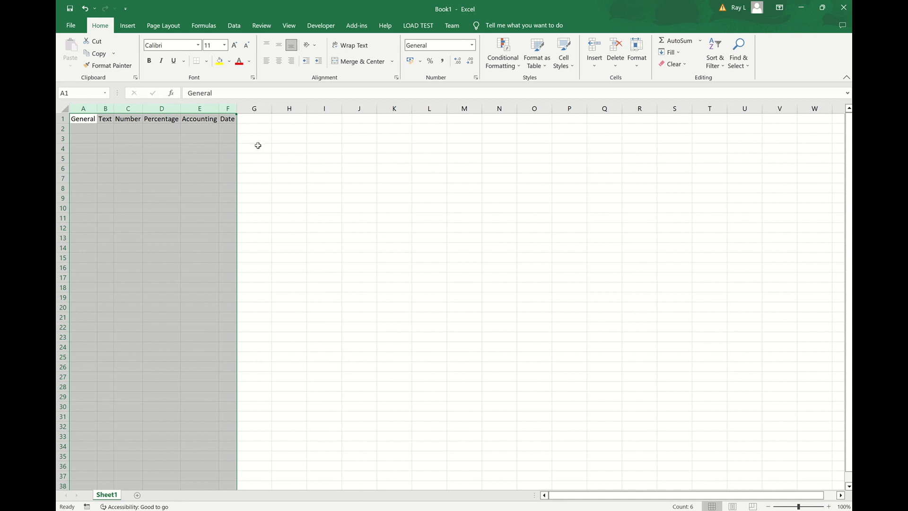
right_click(230, 105)
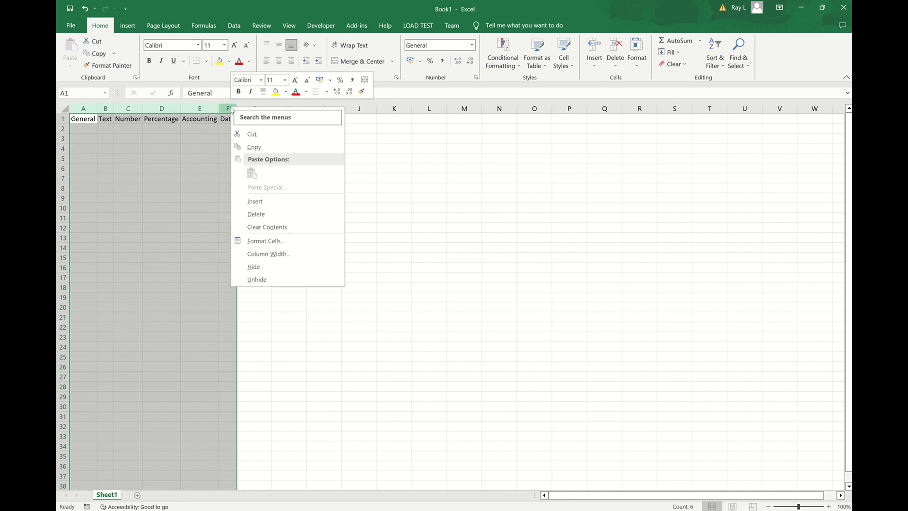
left_click(281, 259)
type("30")
key("Return")
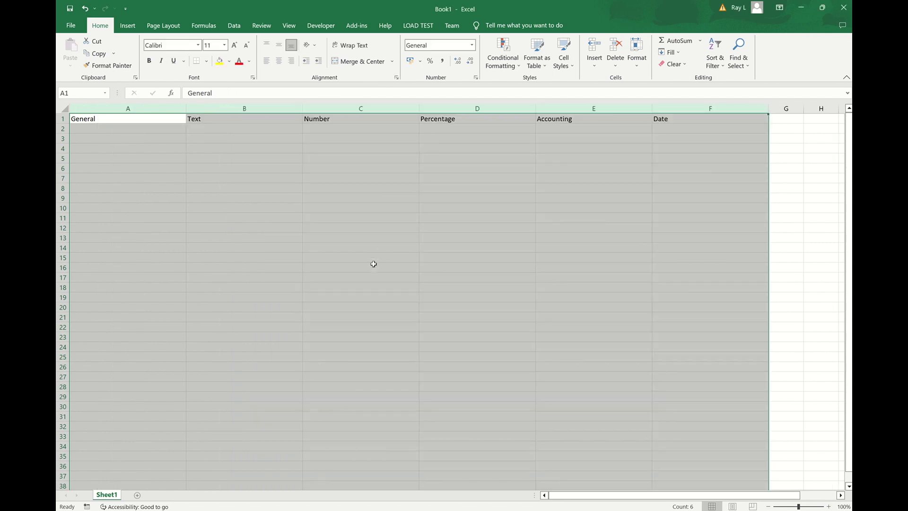
Step: Enter -1000, -50, -0.5 and 0 under the General header in cells A2 through A5
key("Down")
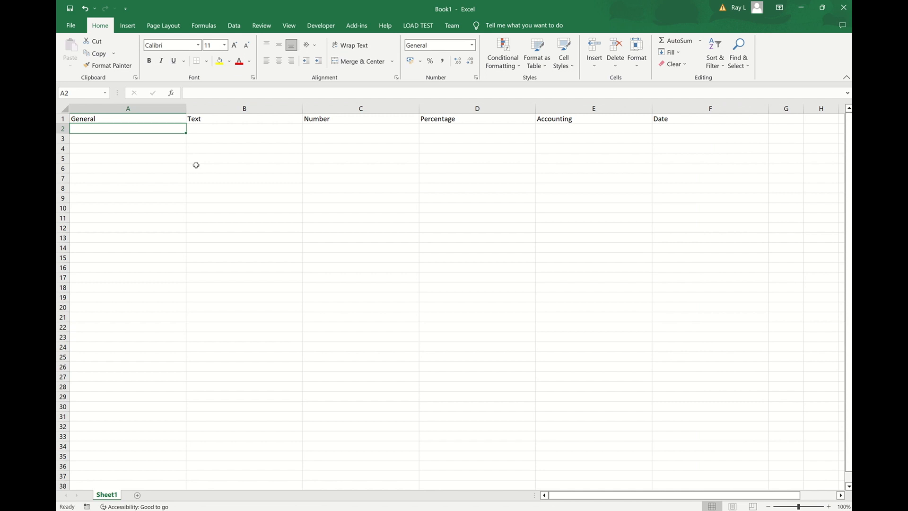
type("-1000")
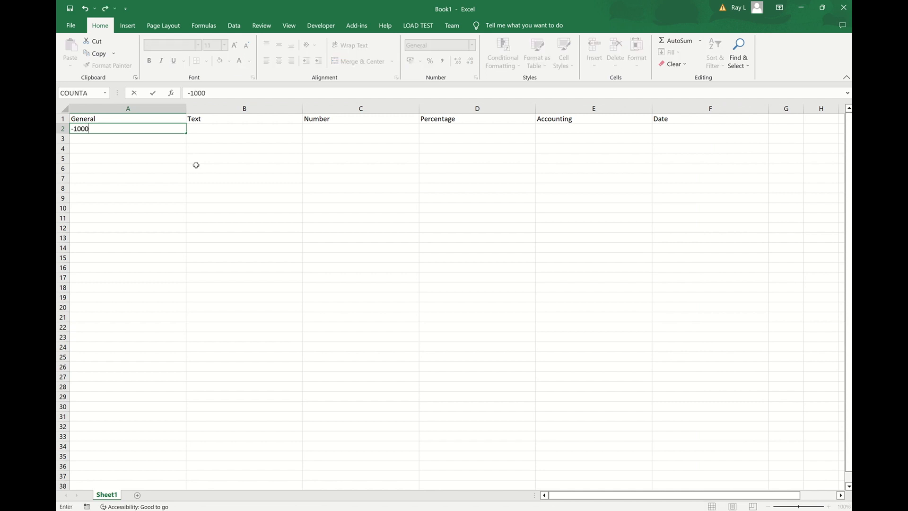
key("Return")
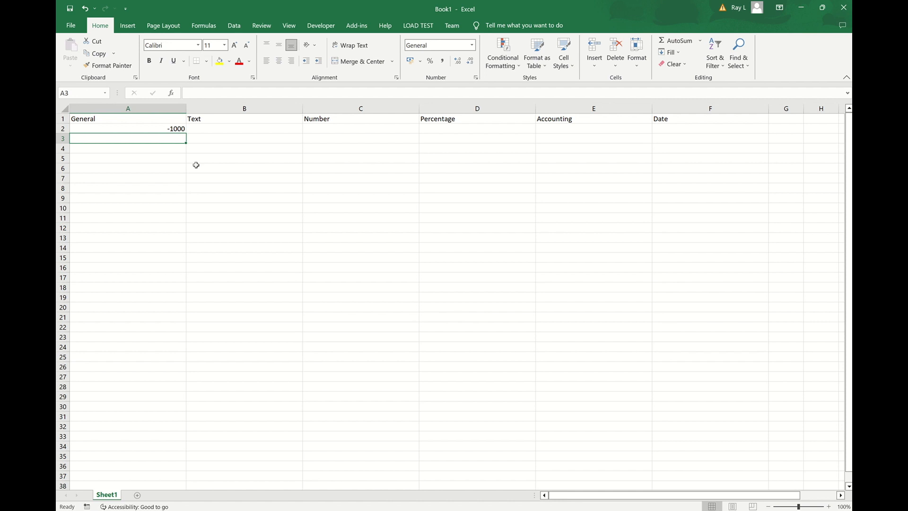
type("-50")
key("Return")
type("-0.5")
key("Return")
type("0")
key("Return")
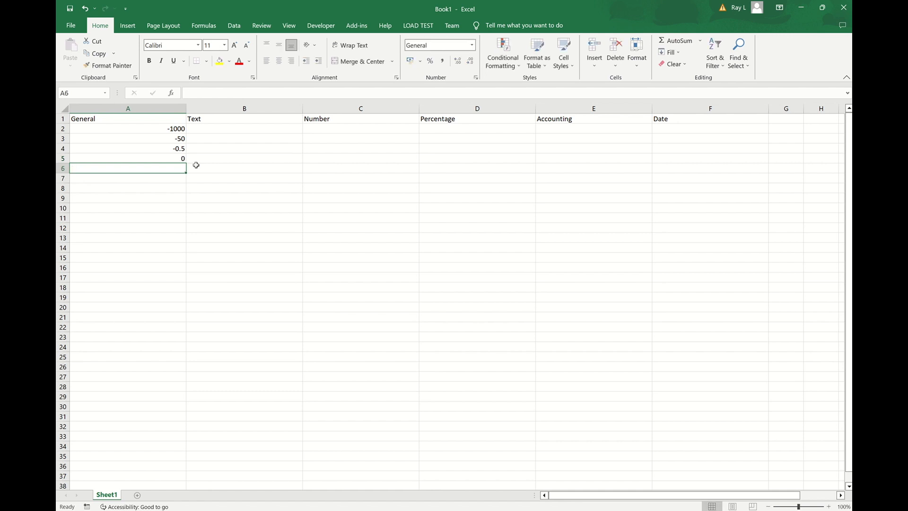
Step: Continue the General column with 0.5, 50, 1000 and the letter A in cells A6 through A9
type("0.5")
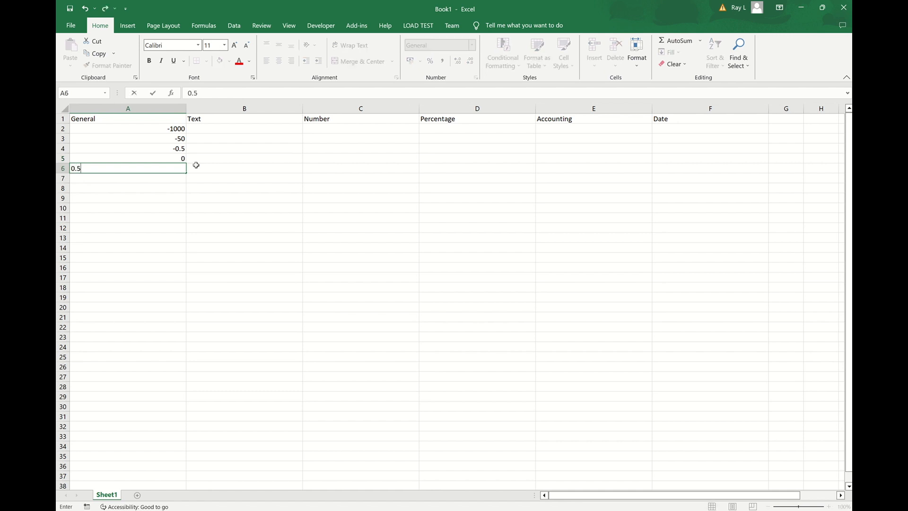
key("Return")
type("50")
key("Return")
type("1000")
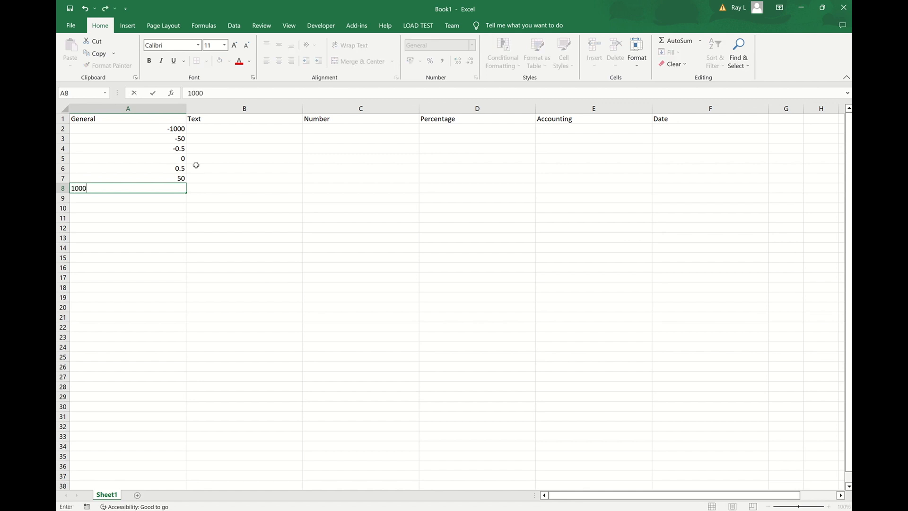
key("Return")
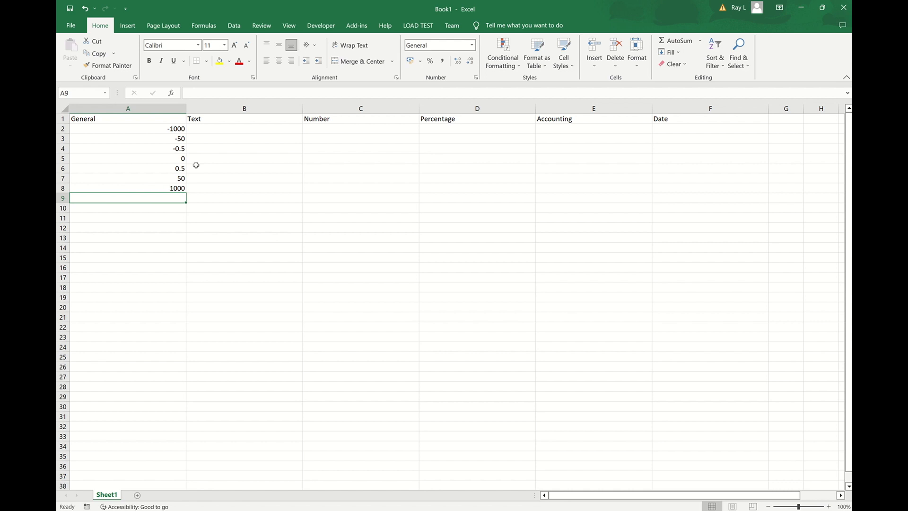
type("A")
key("Return")
Step: Fill the sample values in A2:A9 across to column F under the other headers
left_click_drag(120, 128, 113, 198)
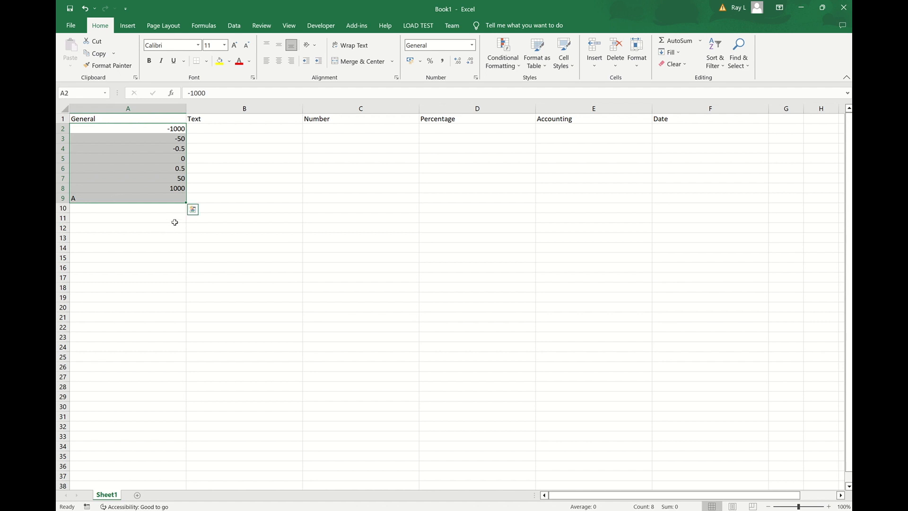
left_click_drag(187, 202, 721, 206)
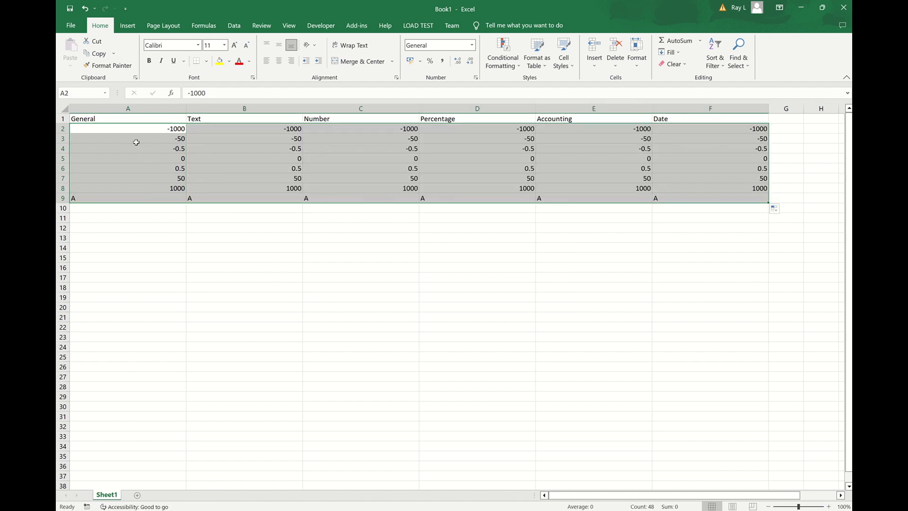
left_click(114, 118)
left_click_drag(126, 115, 734, 190)
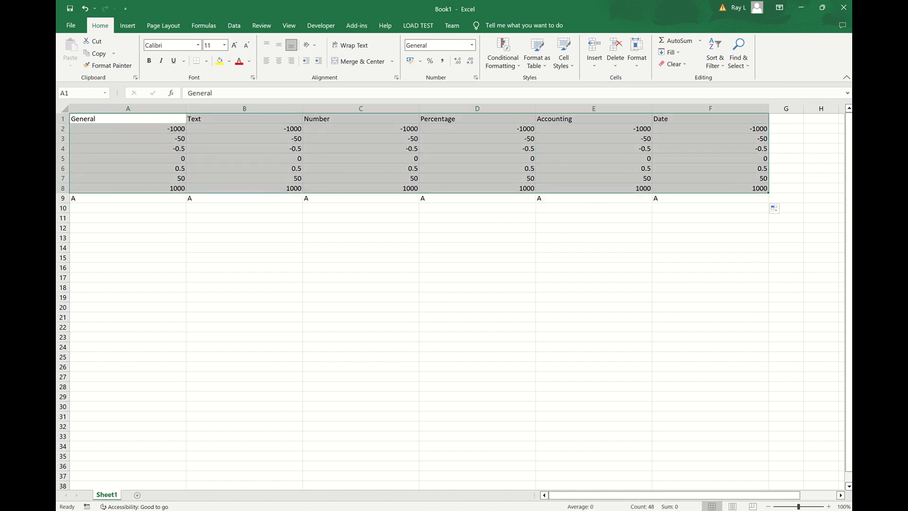
left_click(107, 150)
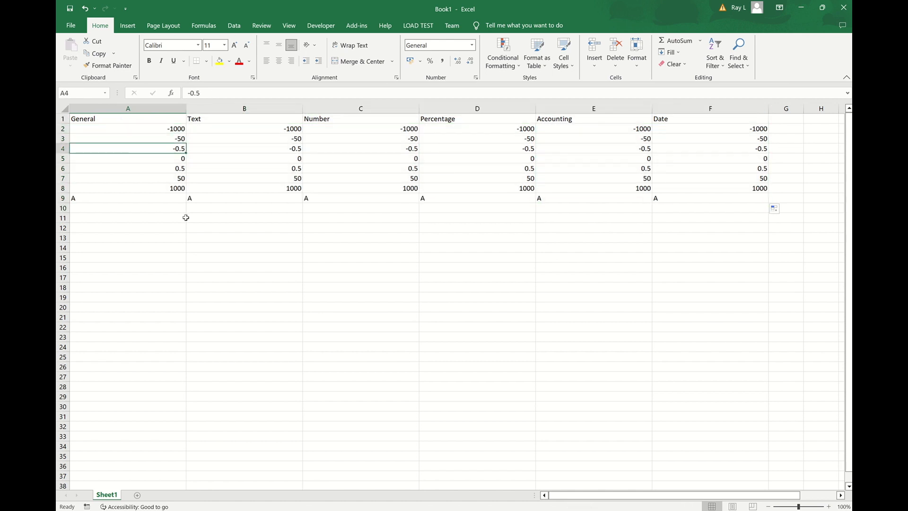
key("ctrl+a")
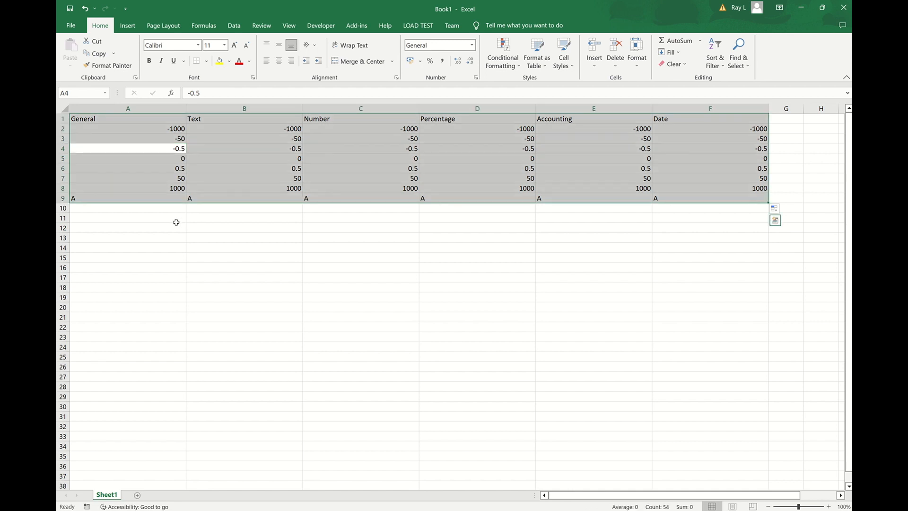
left_click(217, 256)
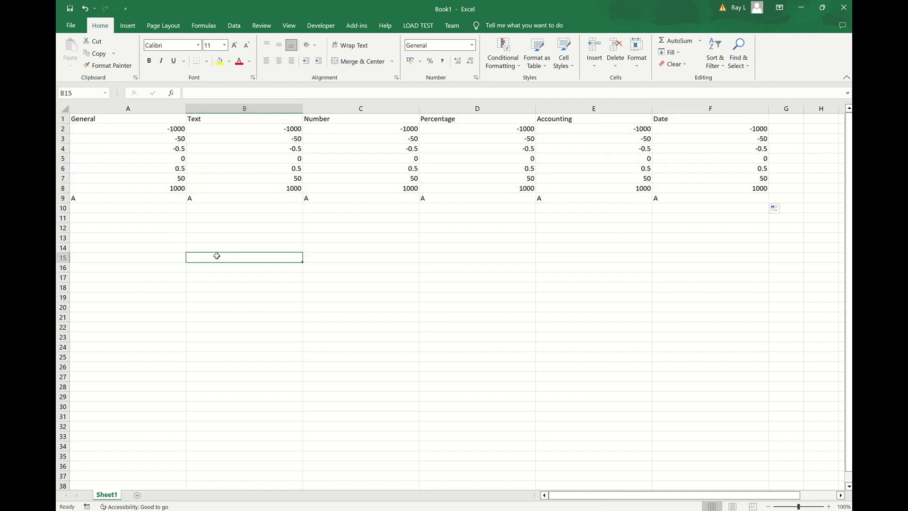
Step: Apply All Borders to the whole data table in A1:F9
left_click(120, 118)
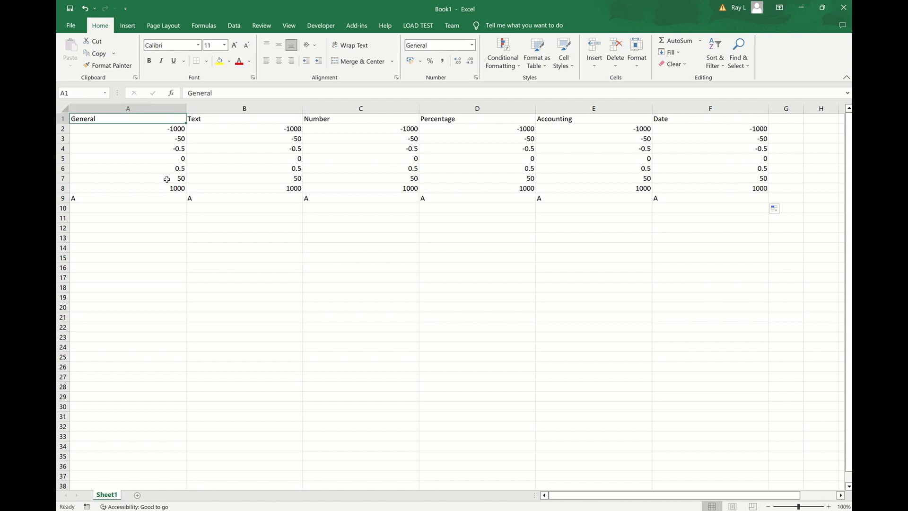
key("ctrl+shift+Right")
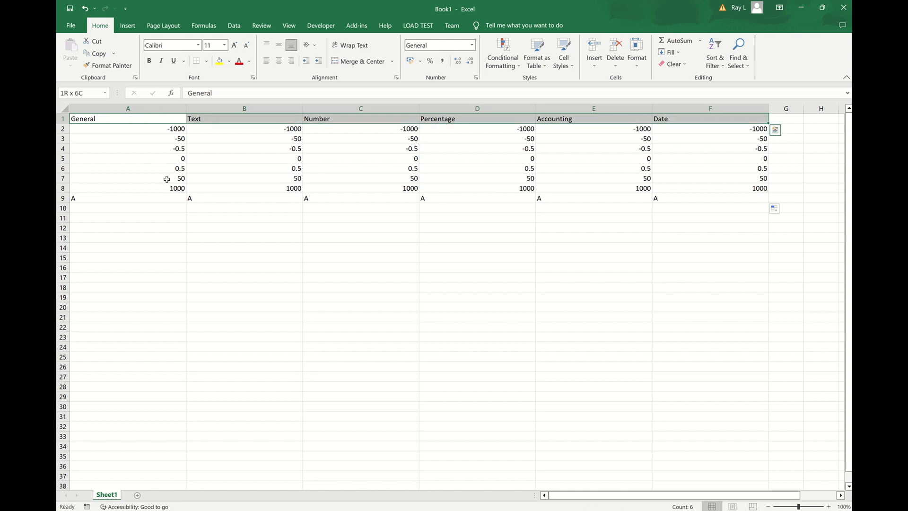
key("ctrl+shift+Down")
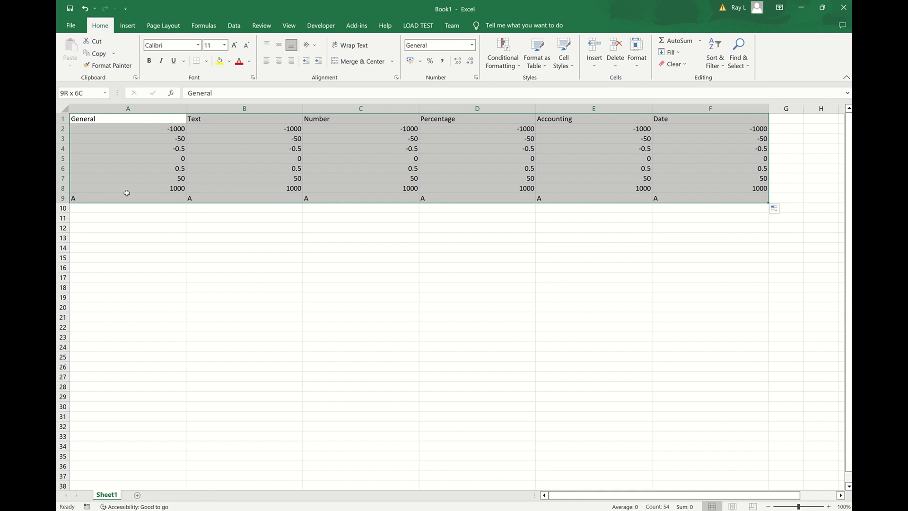
left_click(207, 64)
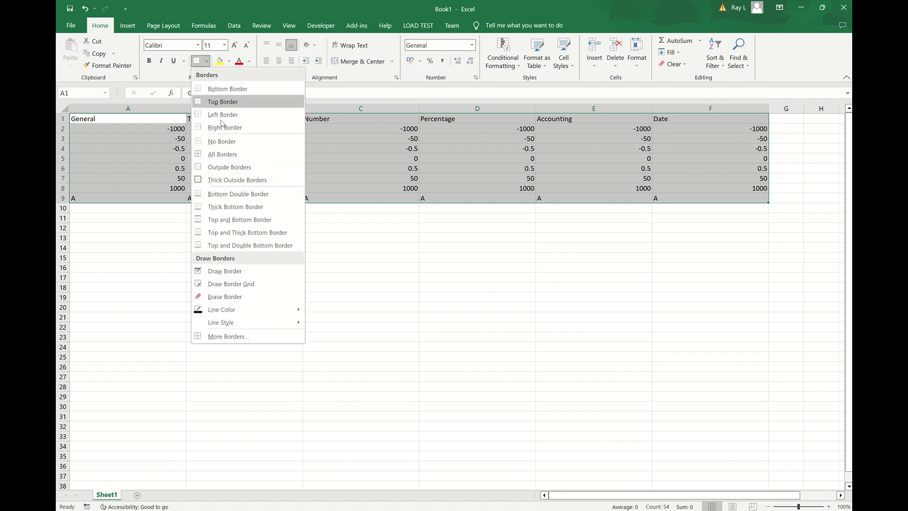
left_click(232, 155)
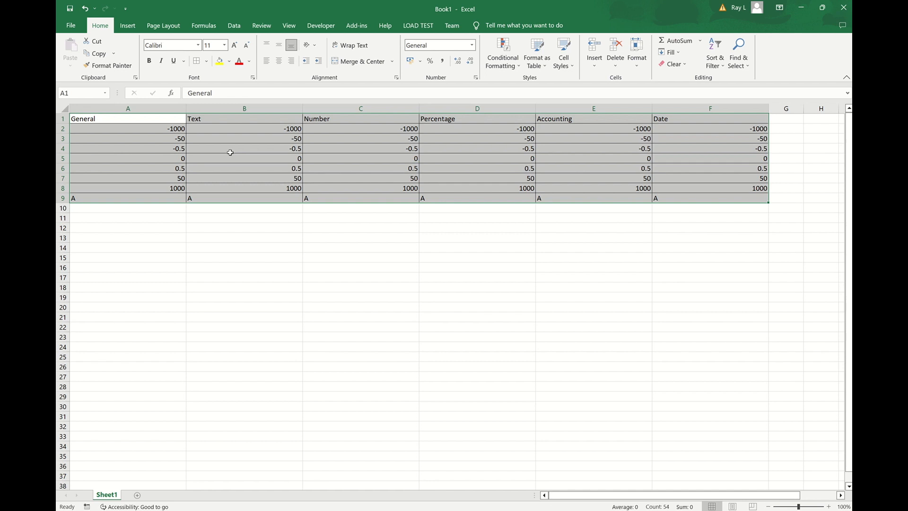
left_click(173, 288)
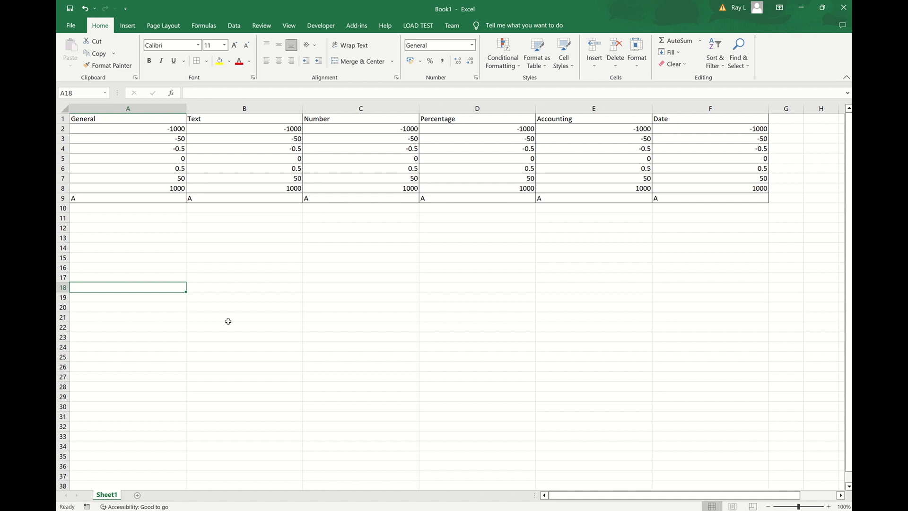
Step: Apply the General number format to the values in A2:A9
left_click(122, 130)
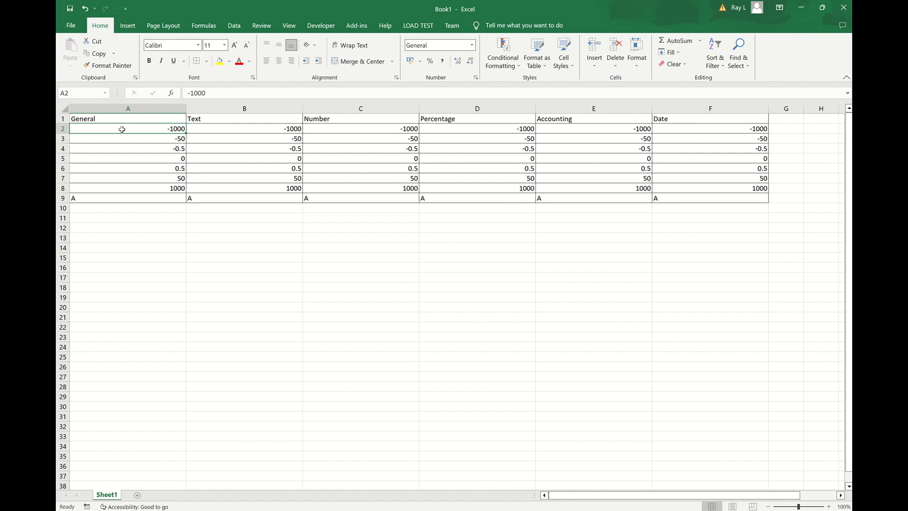
key("ctrl+shift+Down")
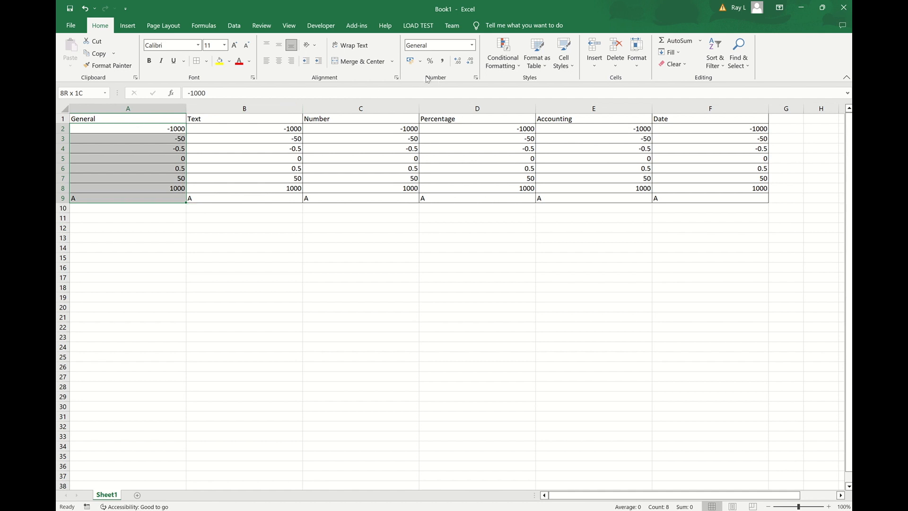
left_click(476, 78)
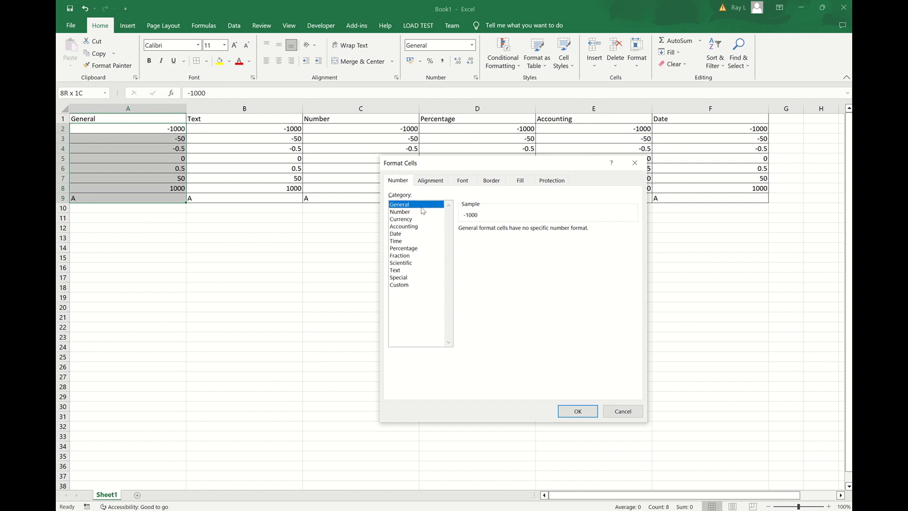
left_click(579, 412)
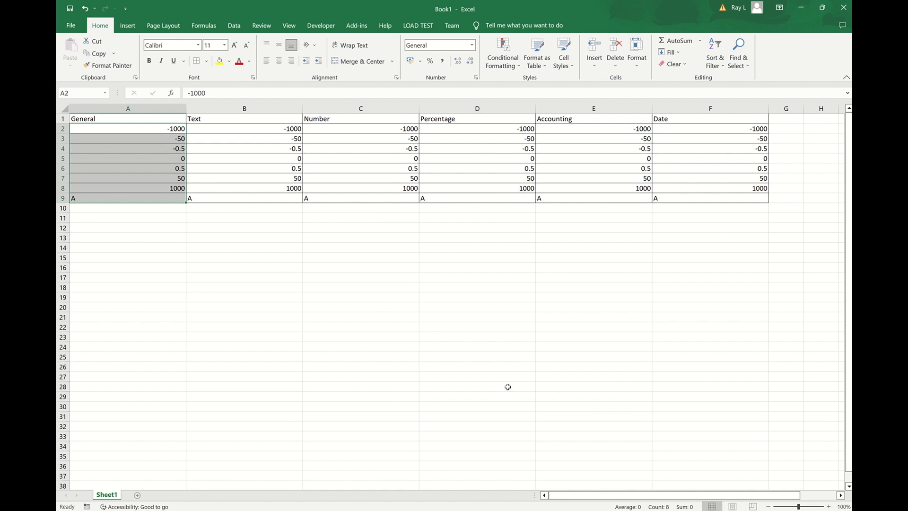
Step: Apply the Text number format to the values in B2:B9
left_click(250, 128)
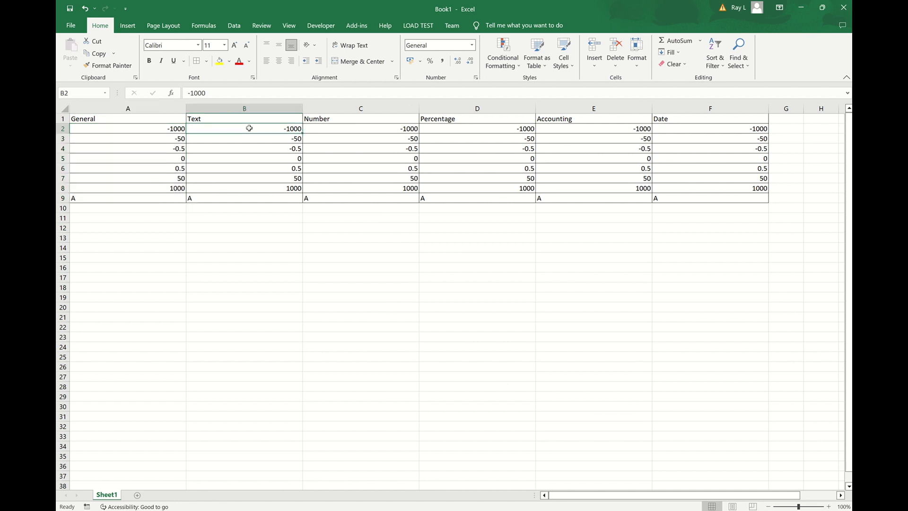
key("ctrl+shift+Down")
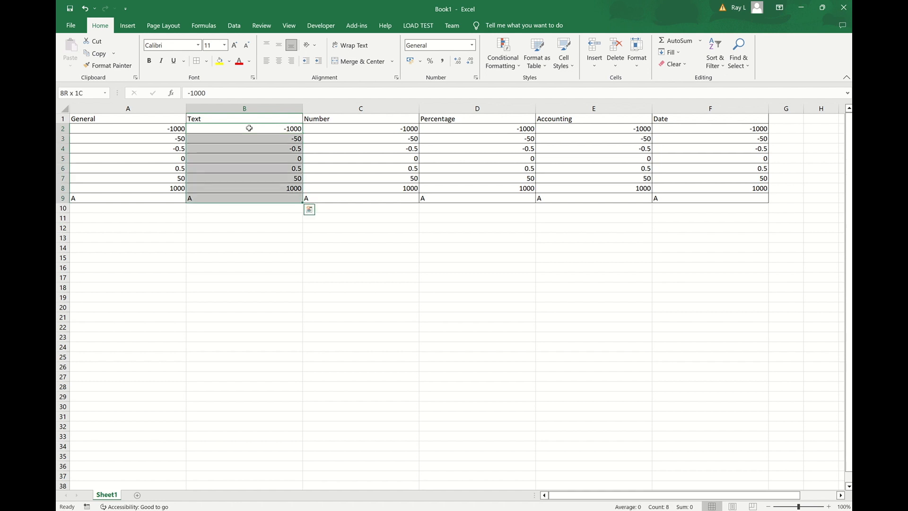
left_click(476, 78)
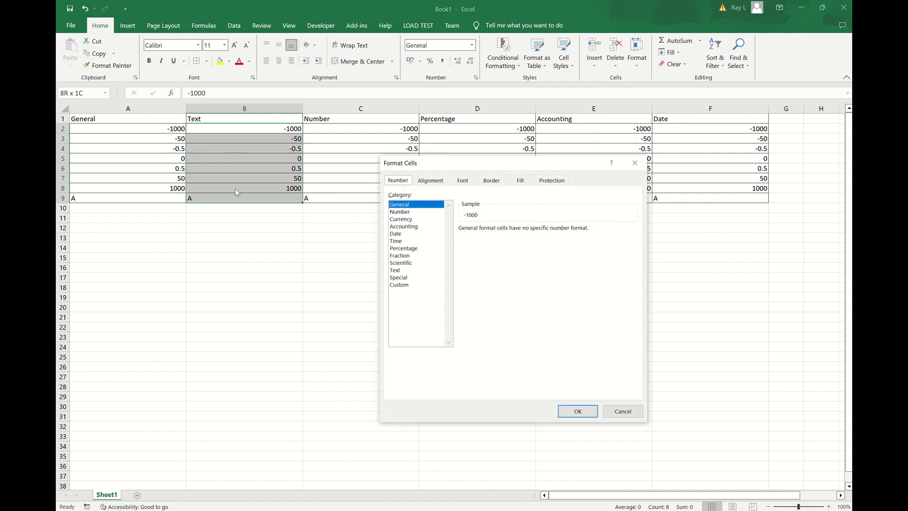
left_click(395, 271)
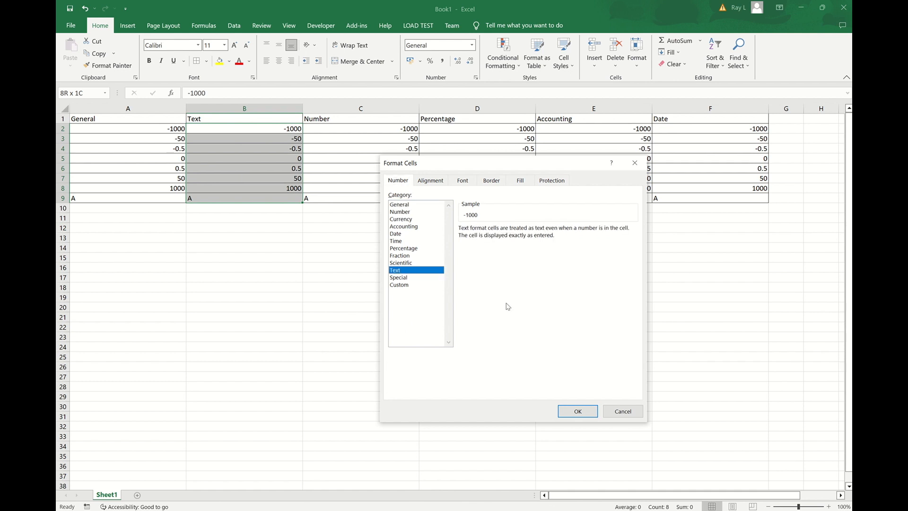
left_click(578, 411)
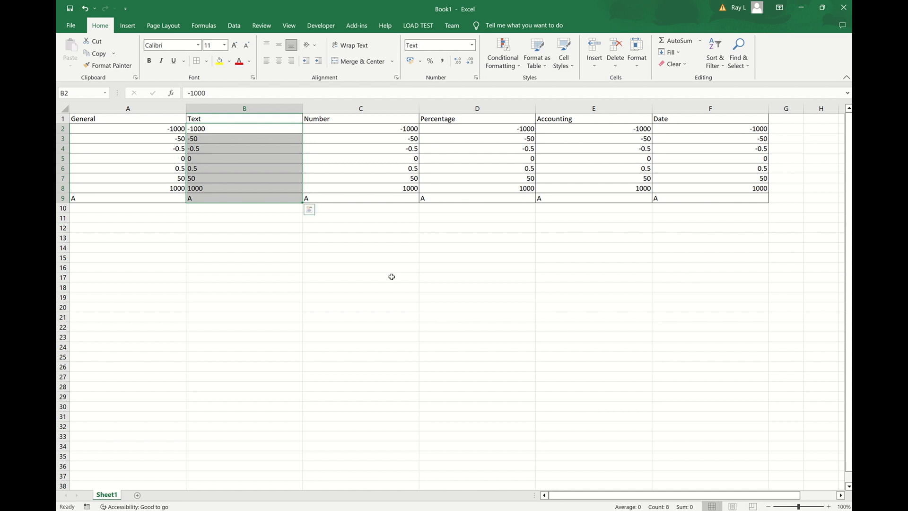
Step: Open the cell format settings for C2:C9 and choose the Number category
left_click(365, 129)
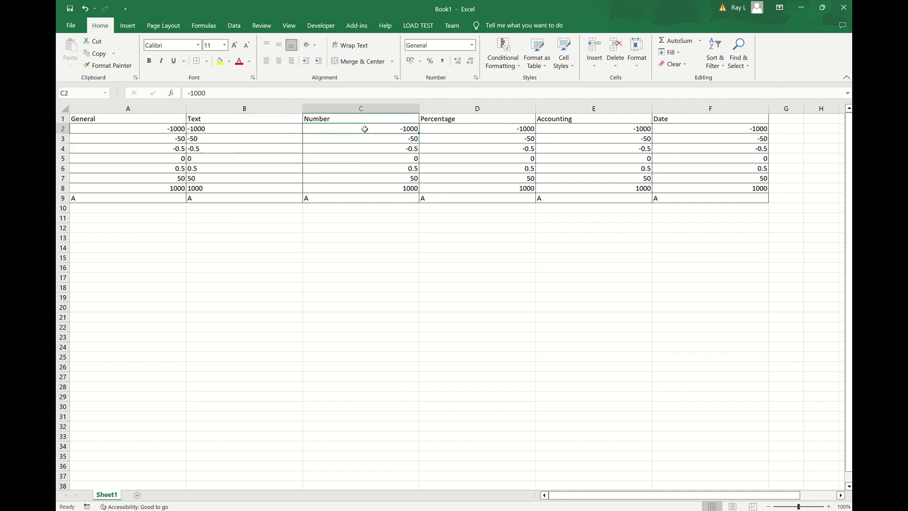
key("ctrl+shift+Down")
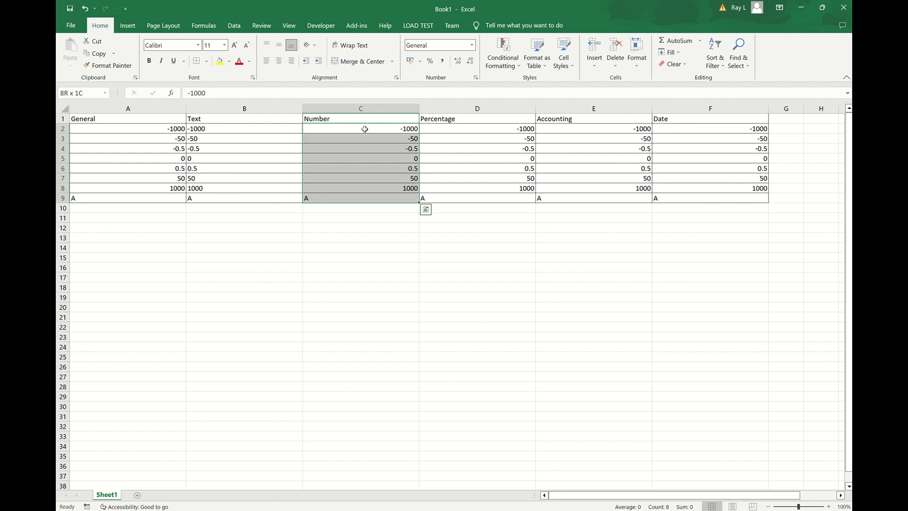
left_click(477, 79)
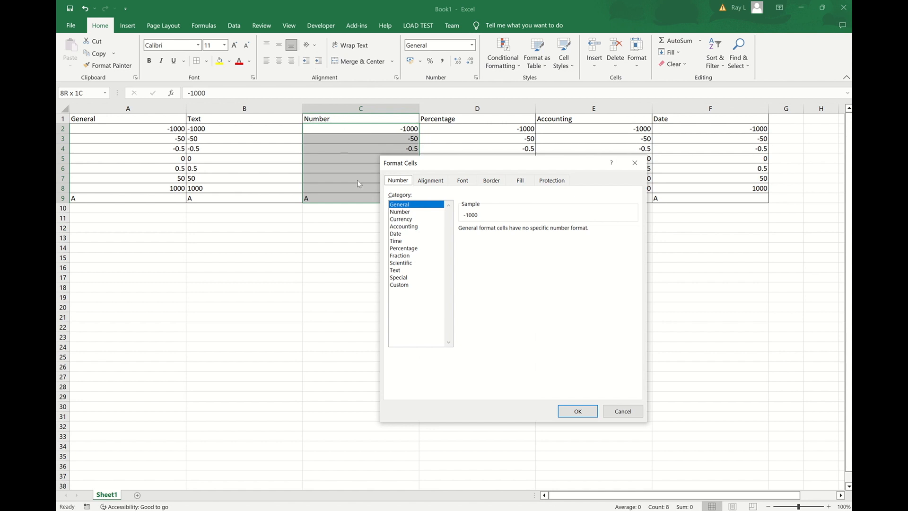
left_click(405, 212)
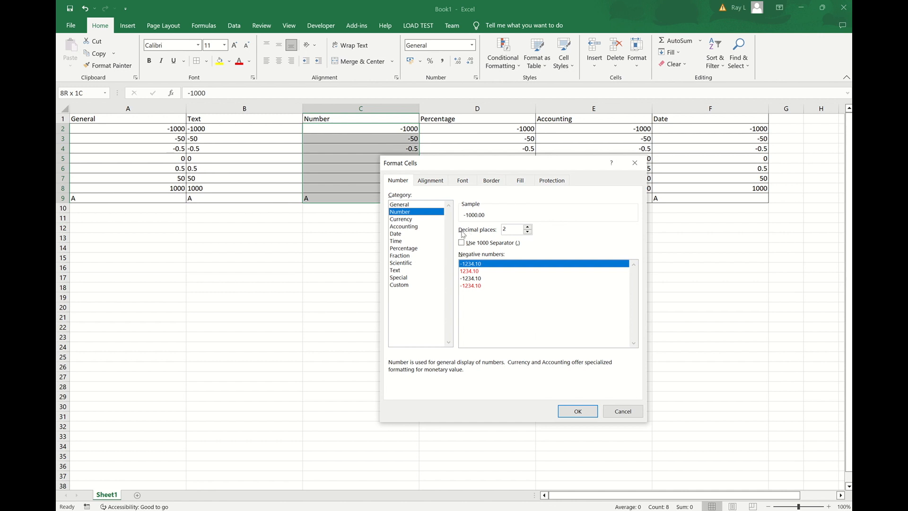
Step: Try different decimal place counts for the Number format, including 10, and set it back to 2
left_click(528, 227)
left_click(528, 227)
left_click(528, 227)
left_click(527, 232)
left_click(527, 232)
left_click(528, 233)
left_click(528, 232)
type("10")
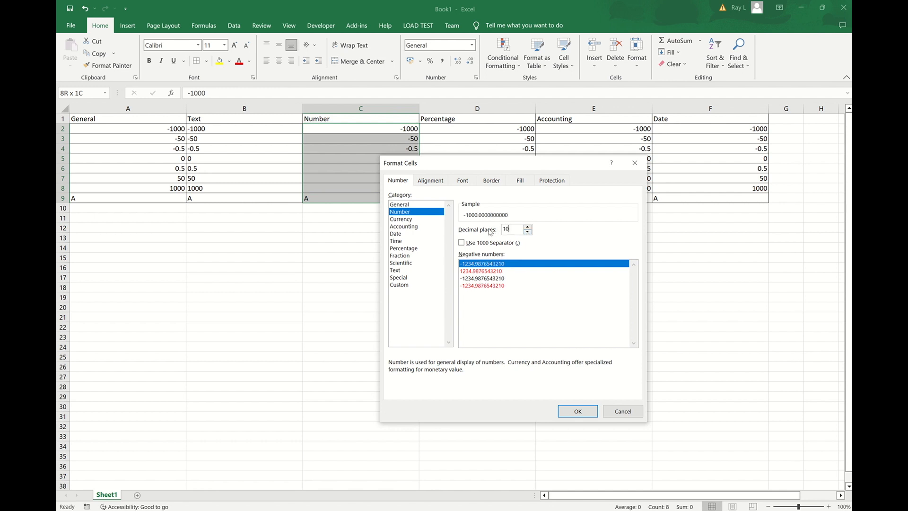
key("BackSpace")
key("BackSpace")
type("2")
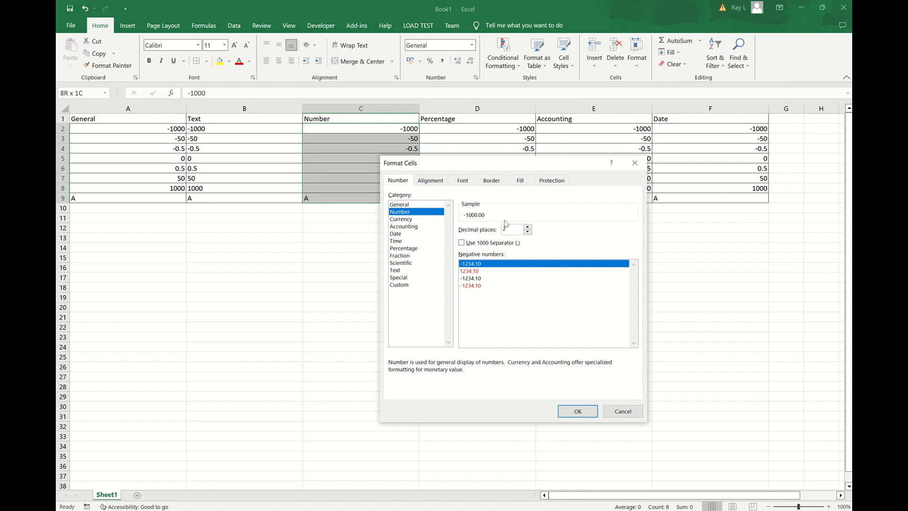
Step: Turn on the 1000 separator and apply the Number format to the values in C2:C9
left_click(461, 242)
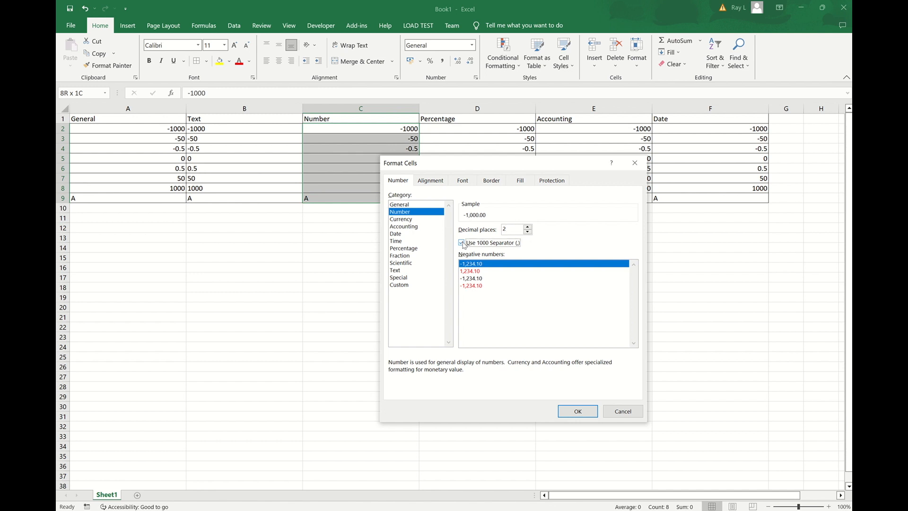
left_click(584, 411)
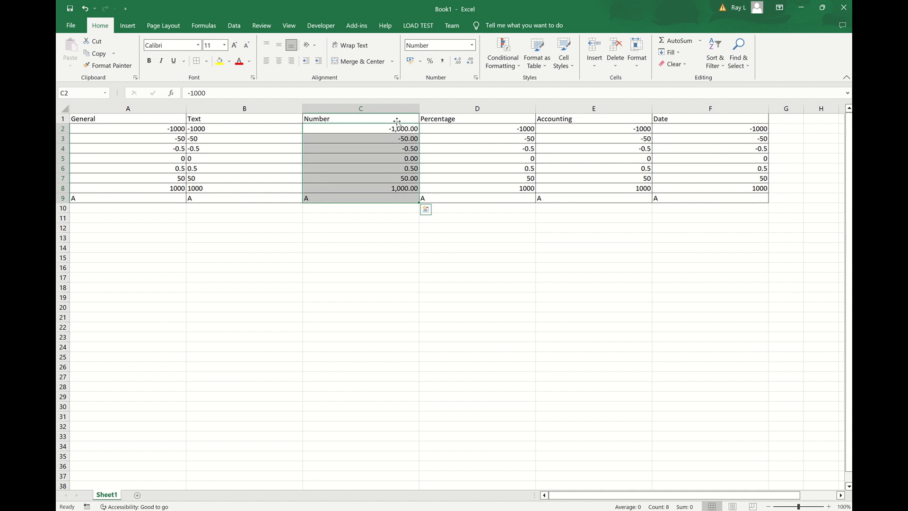
left_click(341, 198)
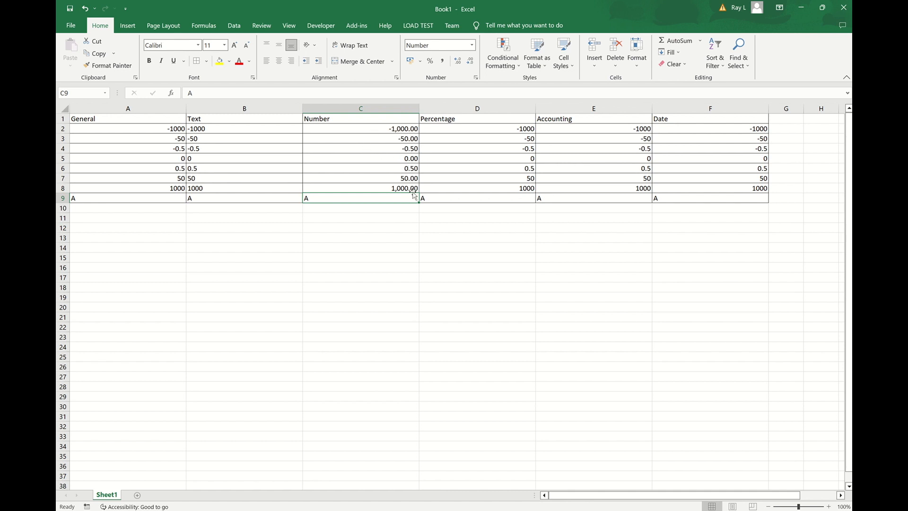
Step: Change the Number format of C2:C9 to one decimal place without the 1000 separator
left_click(357, 128)
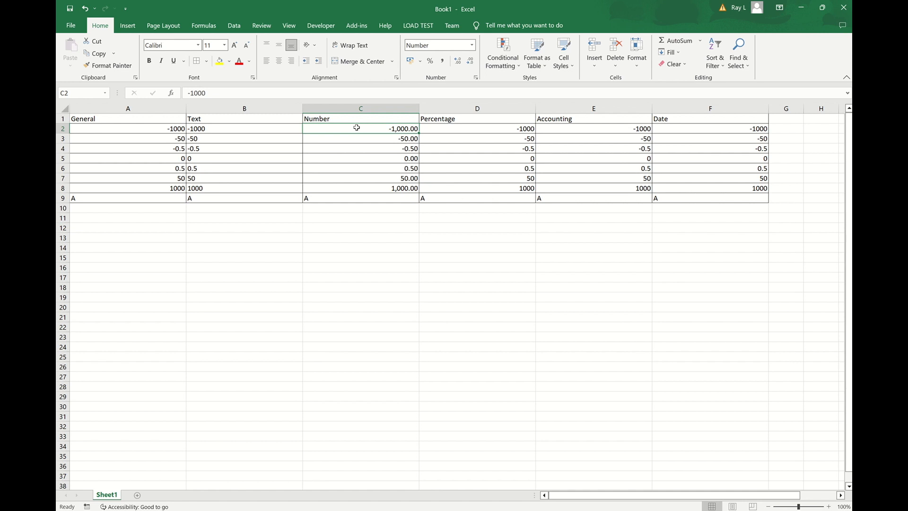
key("ctrl+shift+Down")
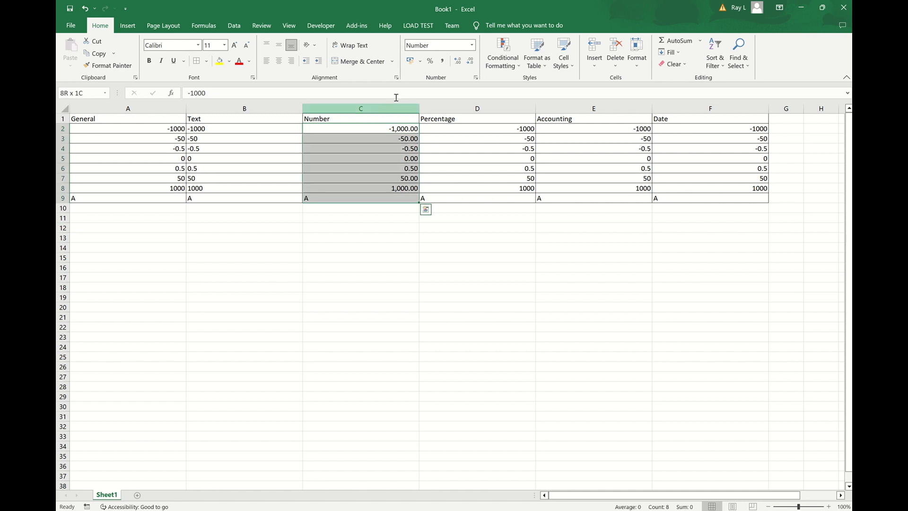
left_click(476, 78)
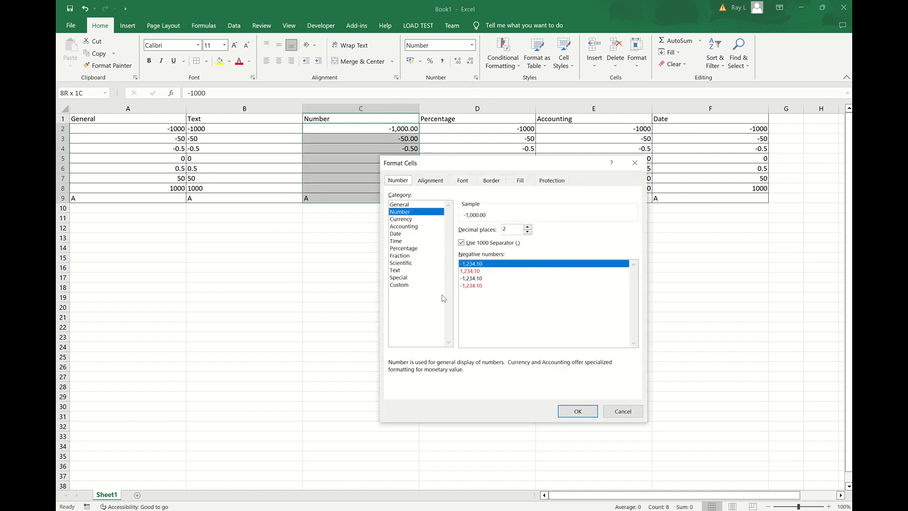
left_click(462, 243)
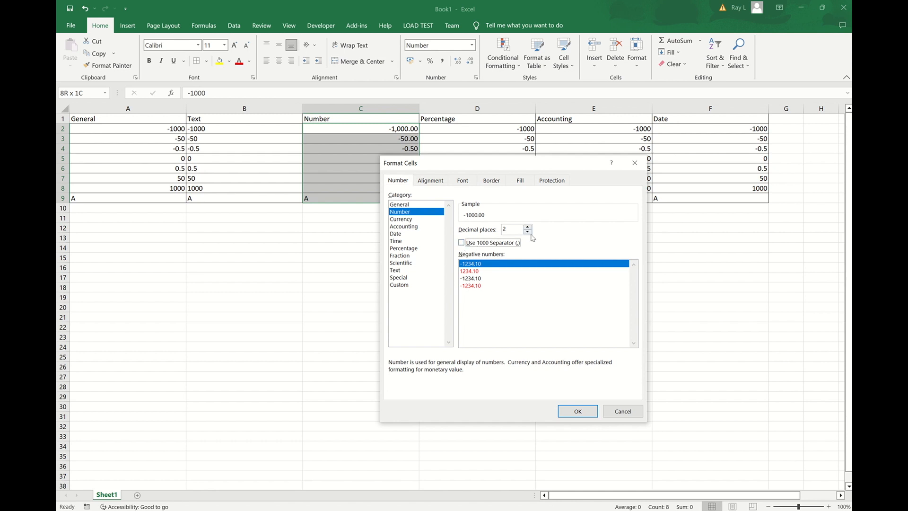
left_click(528, 232)
left_click(574, 411)
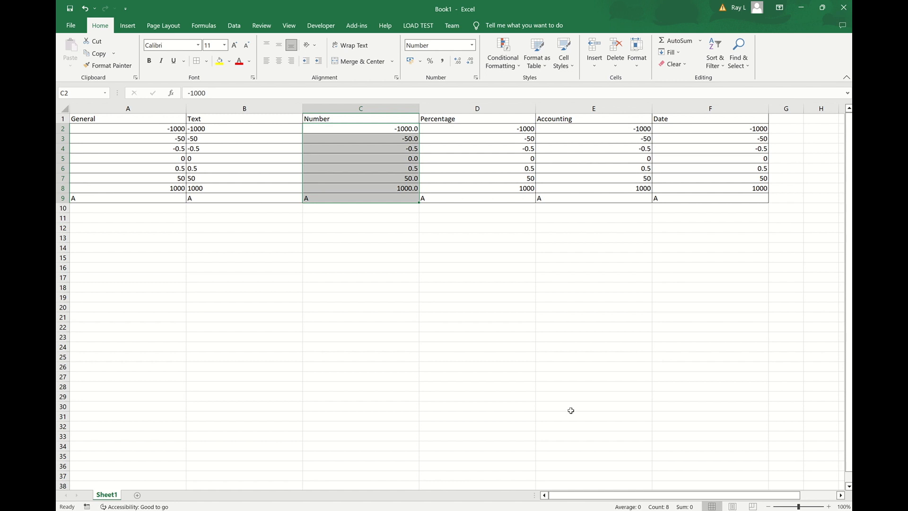
left_click(371, 199)
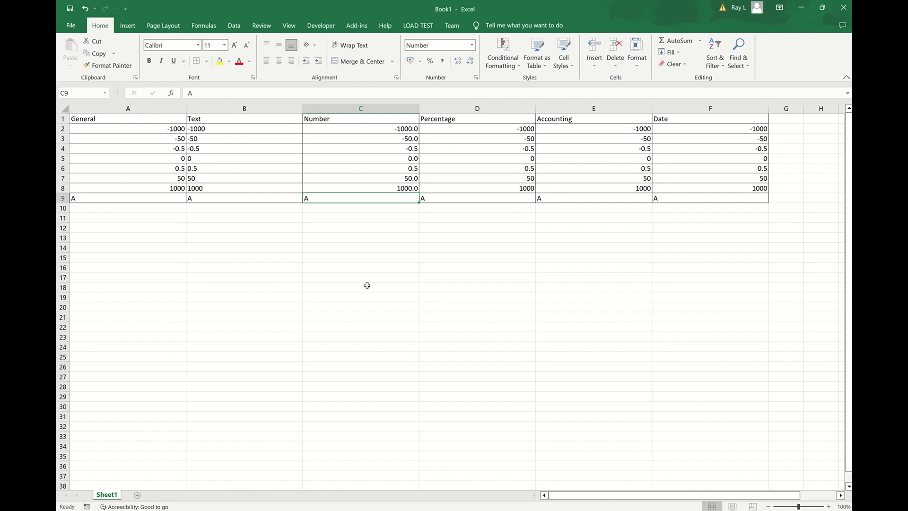
Step: Apply the Percentage format with no decimal places to the values in D2:D9
left_click(465, 129)
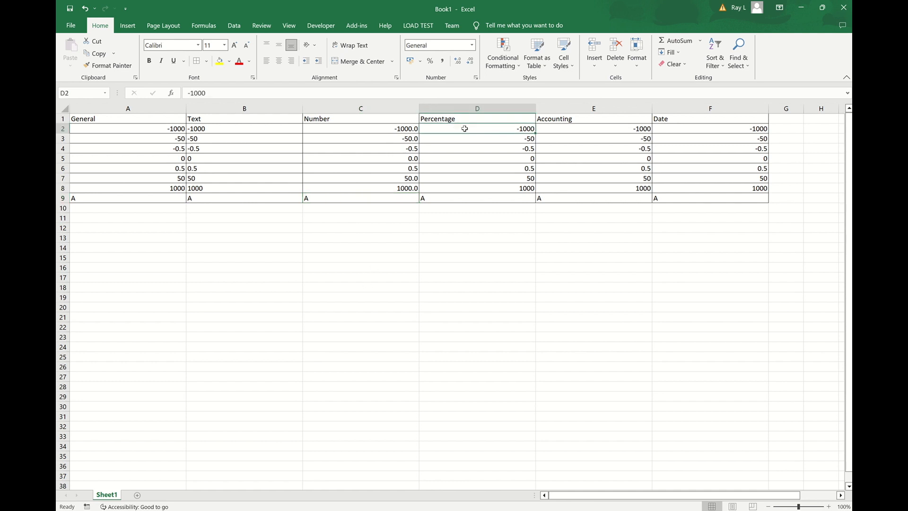
key("ctrl+shift+Down")
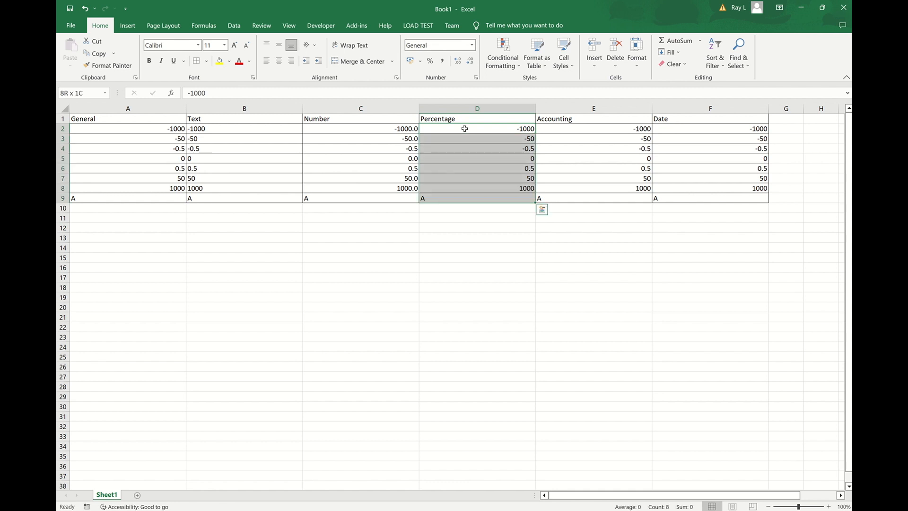
left_click(476, 78)
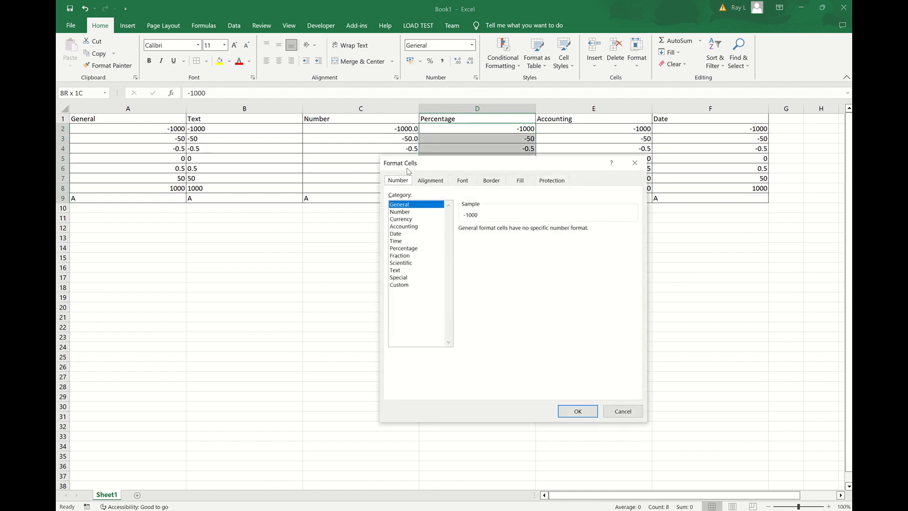
left_click(401, 251)
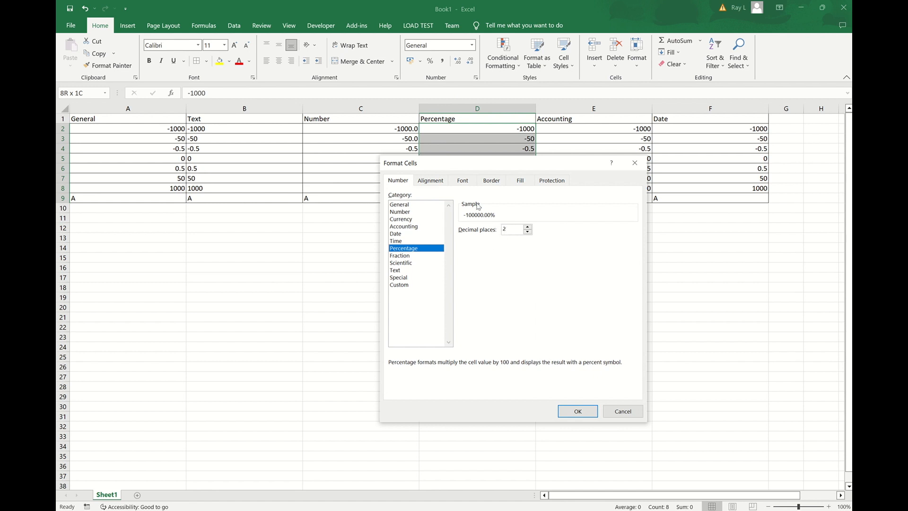
left_click(577, 412)
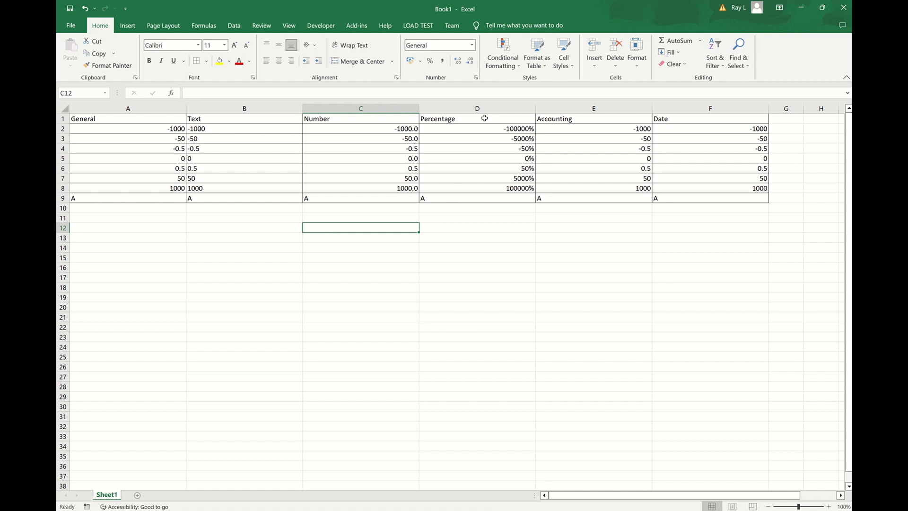
Step: Multiply the row 6 Number and Percentage values with the formula =C6*D6 in cell C12
left_click(60, 168)
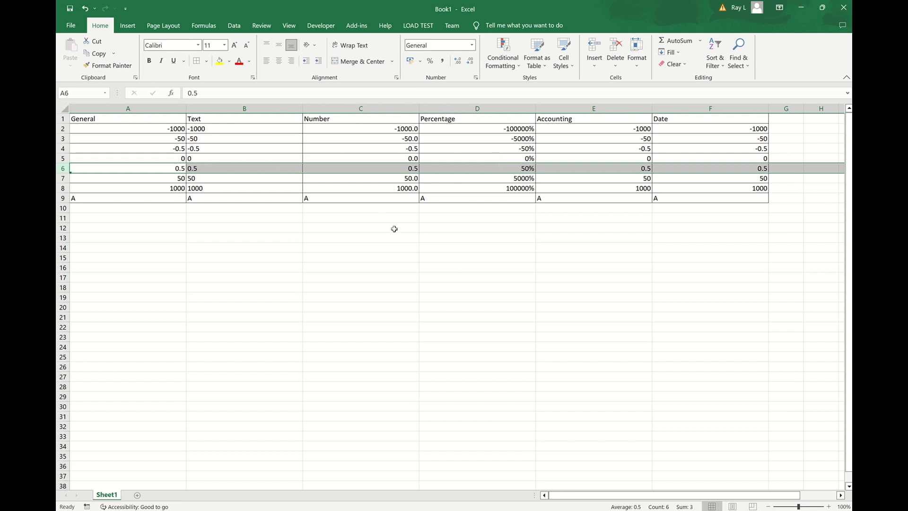
left_click(395, 229)
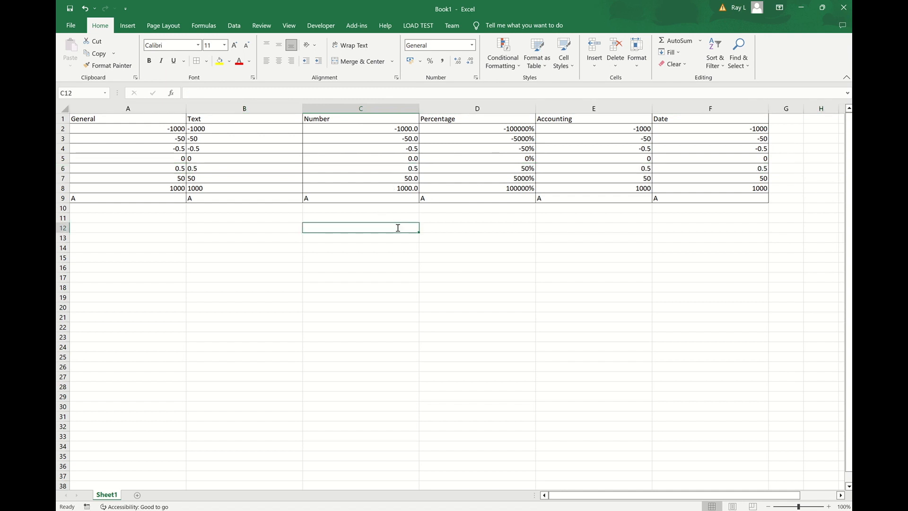
type("=")
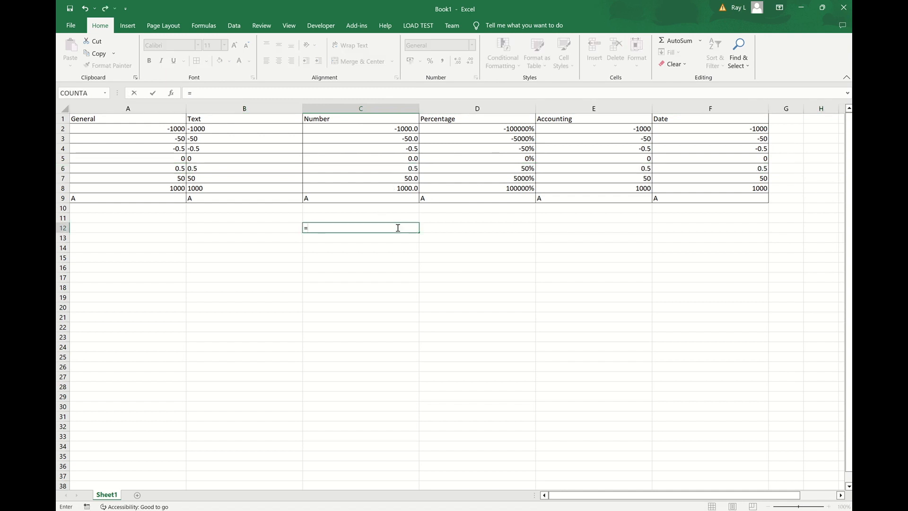
left_click(373, 168)
type("*")
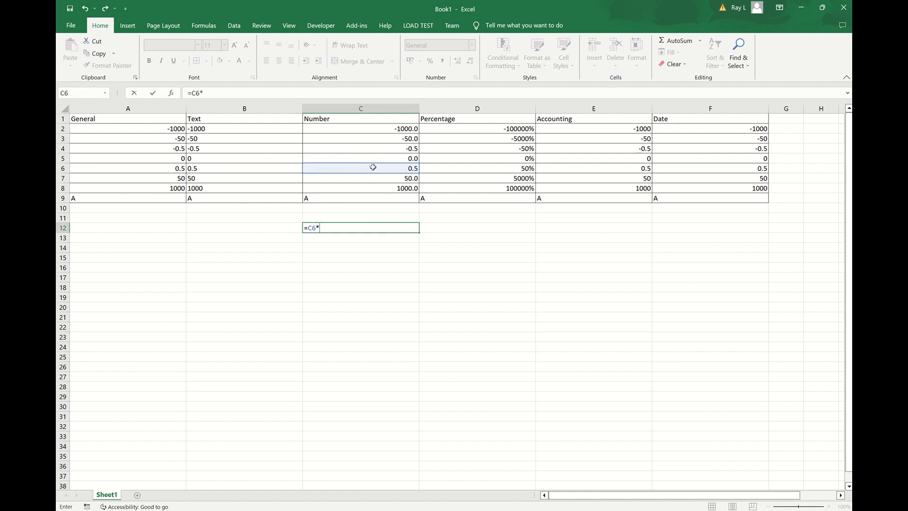
left_click(513, 169)
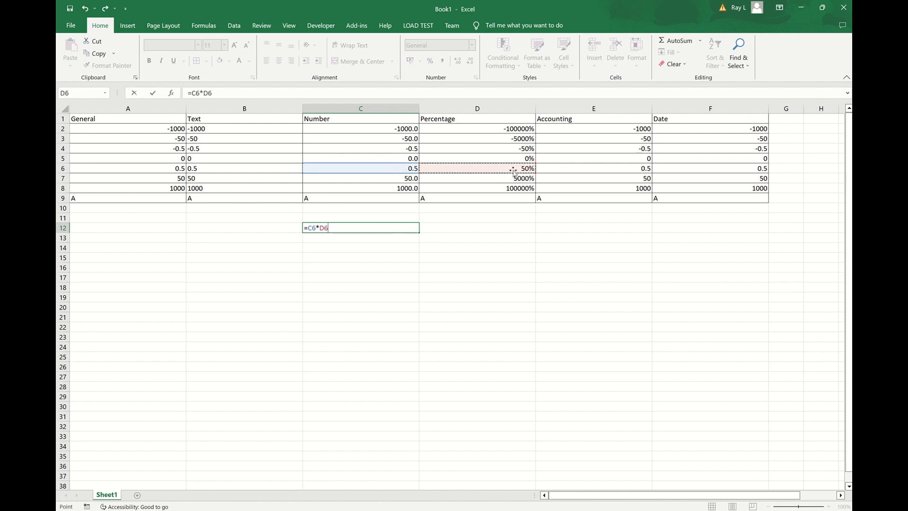
key("Return")
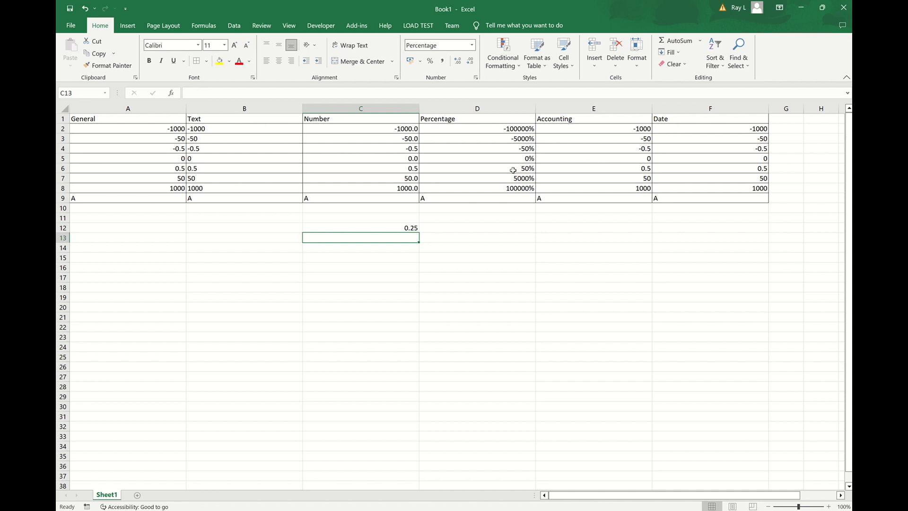
Step: Apply Percent Style to the product in C12, and clear the formula from that cell
left_click(379, 228)
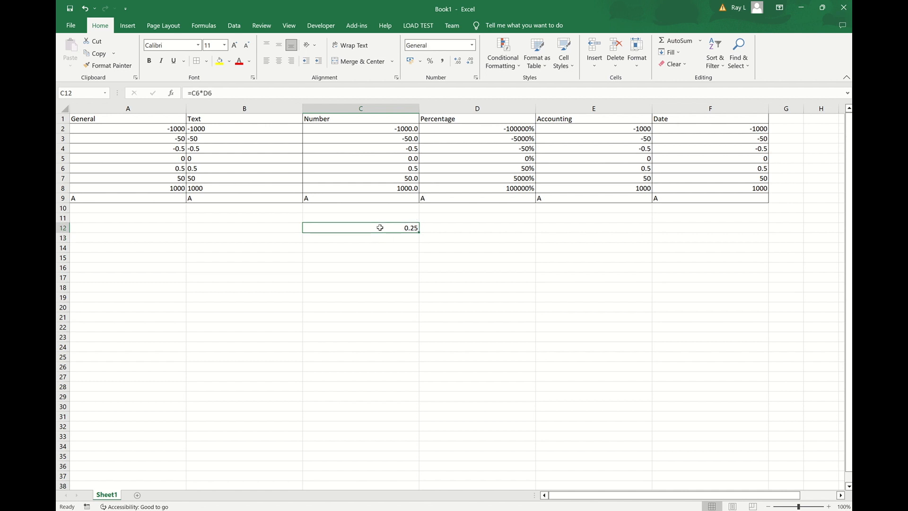
left_click(430, 61)
double_click(392, 229)
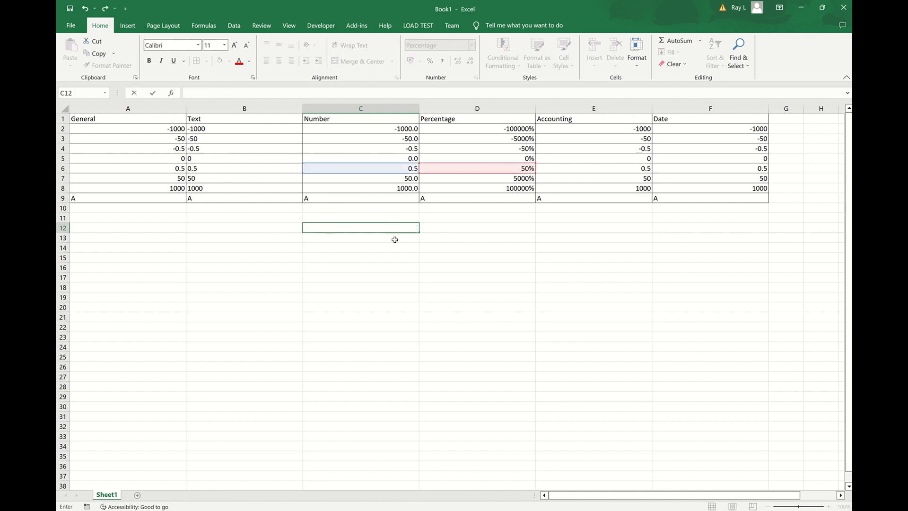
left_click(454, 290)
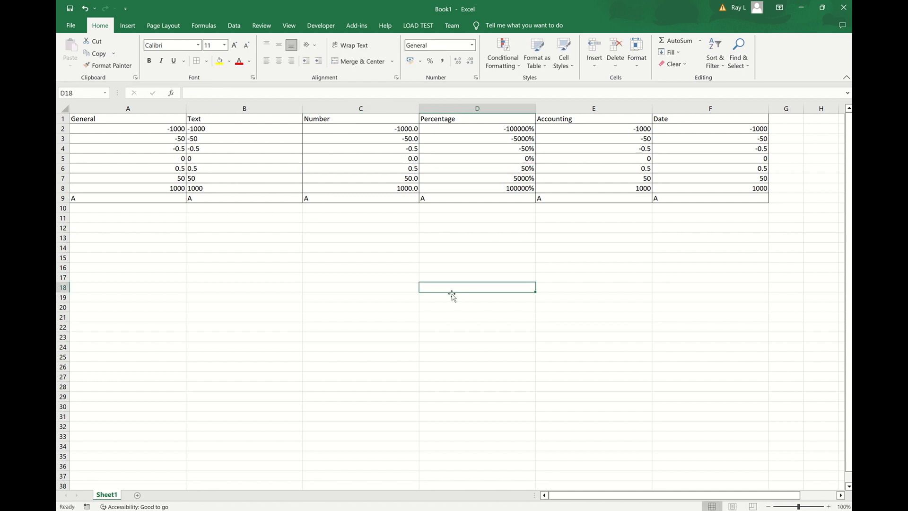
Step: Apply the Accounting format with two decimal places and the £ symbol to the values in E2:E9
left_click(585, 127)
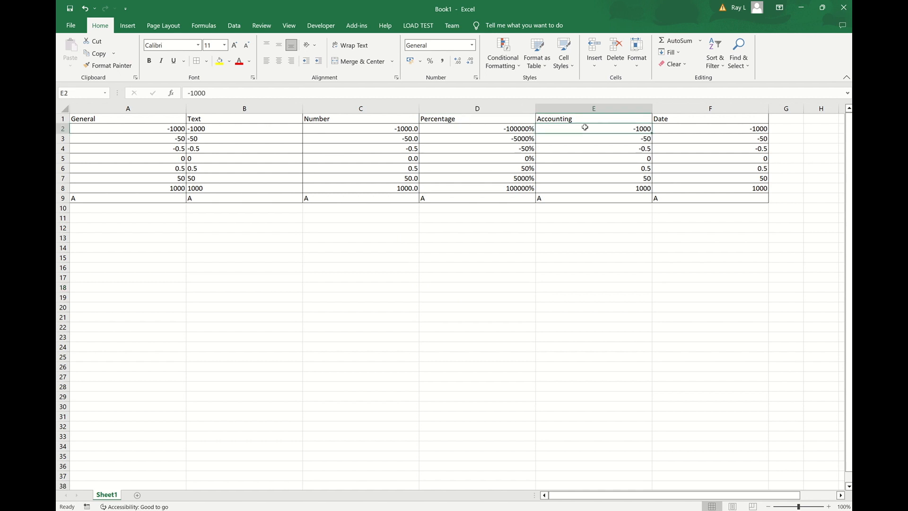
key("ctrl+shift+Down")
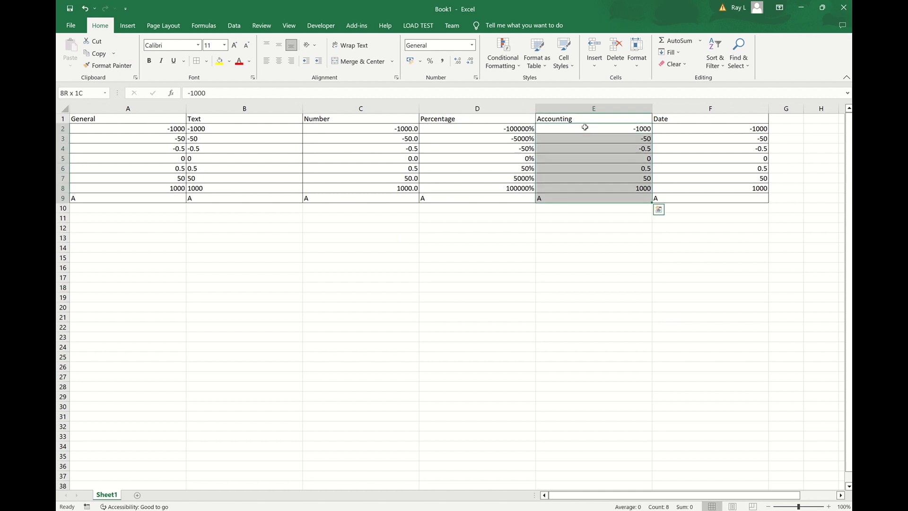
left_click(476, 77)
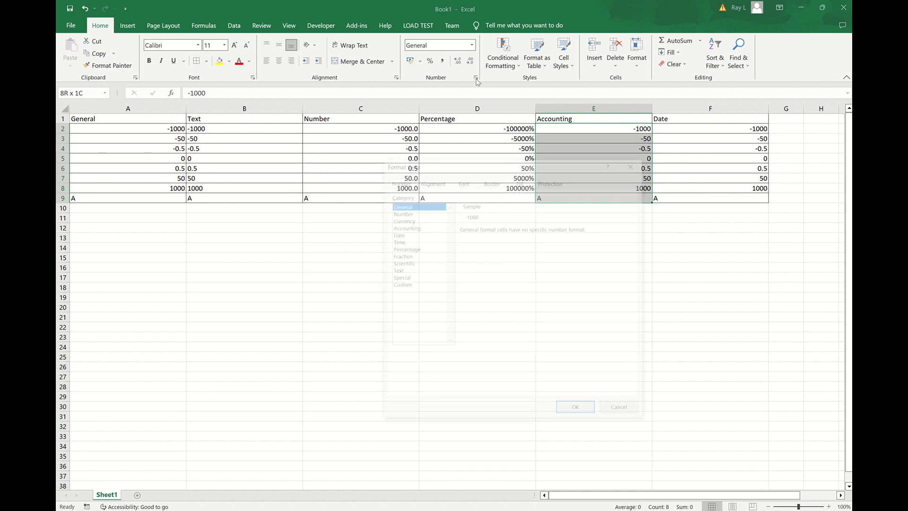
left_click(404, 228)
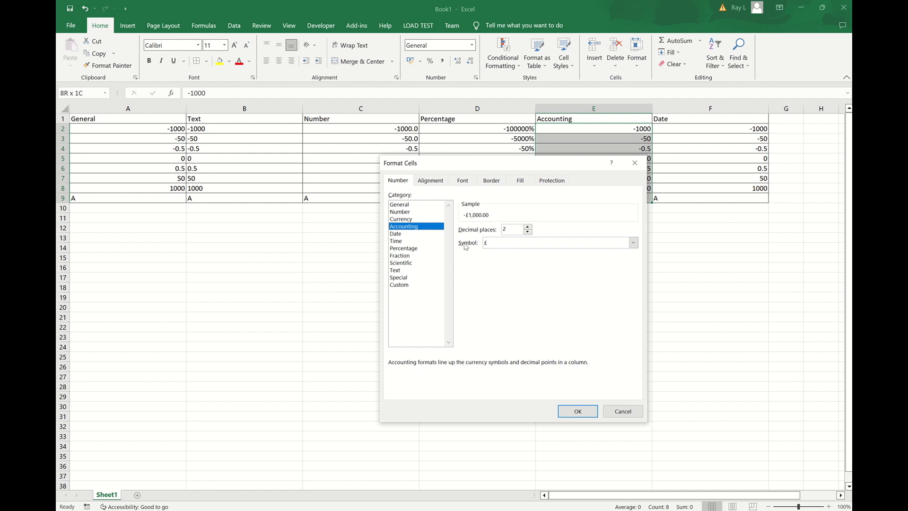
left_click(633, 243)
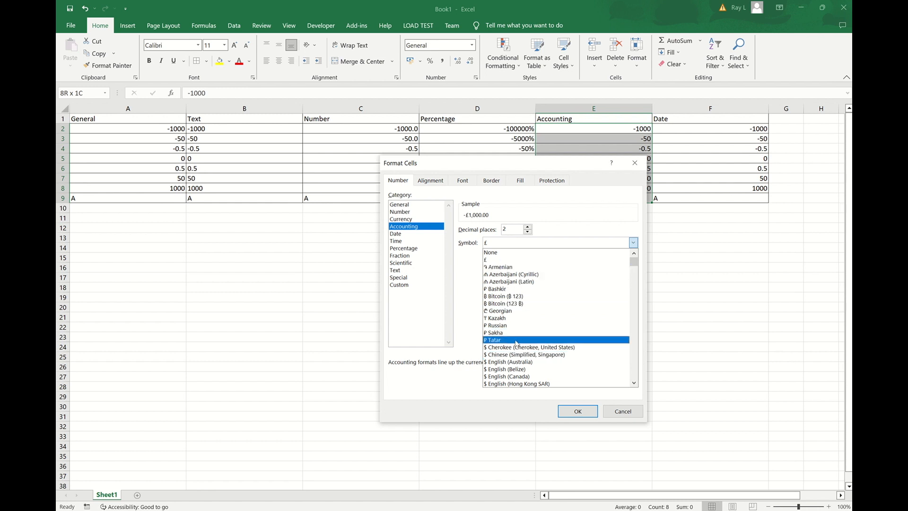
left_click(505, 244)
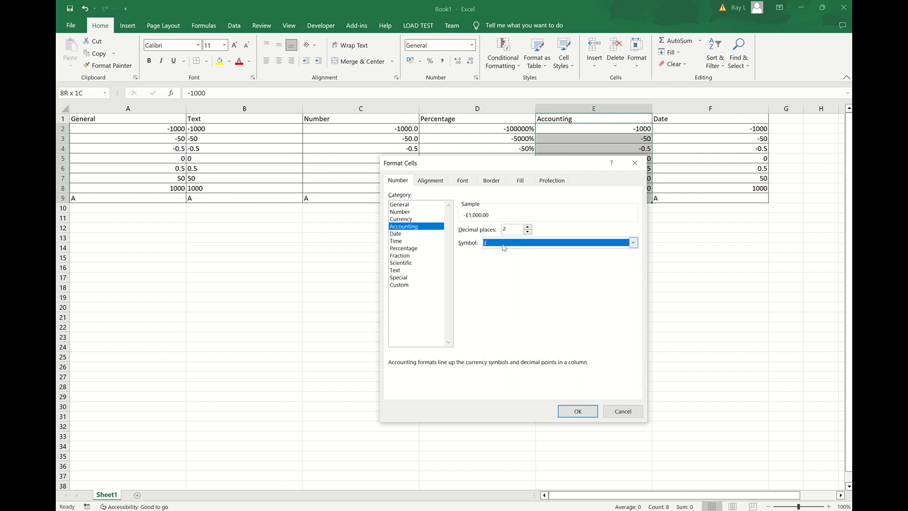
left_click(577, 411)
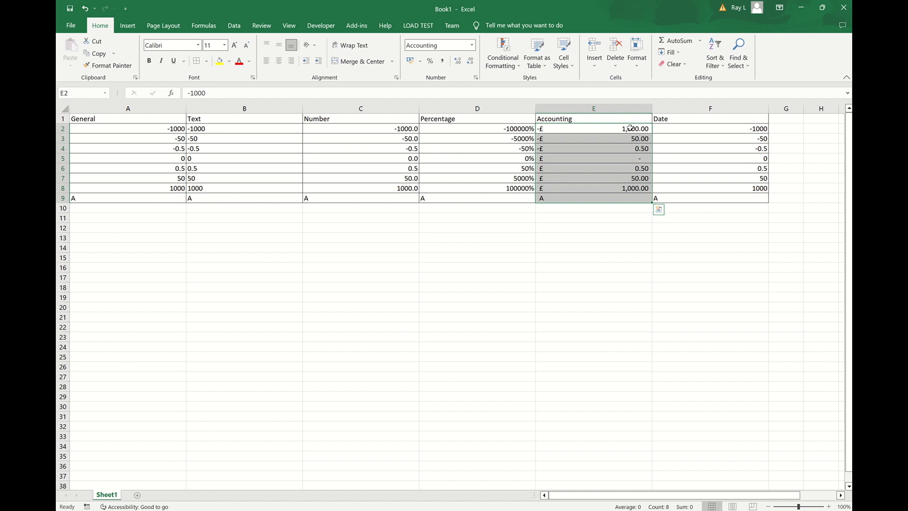
left_click(539, 129)
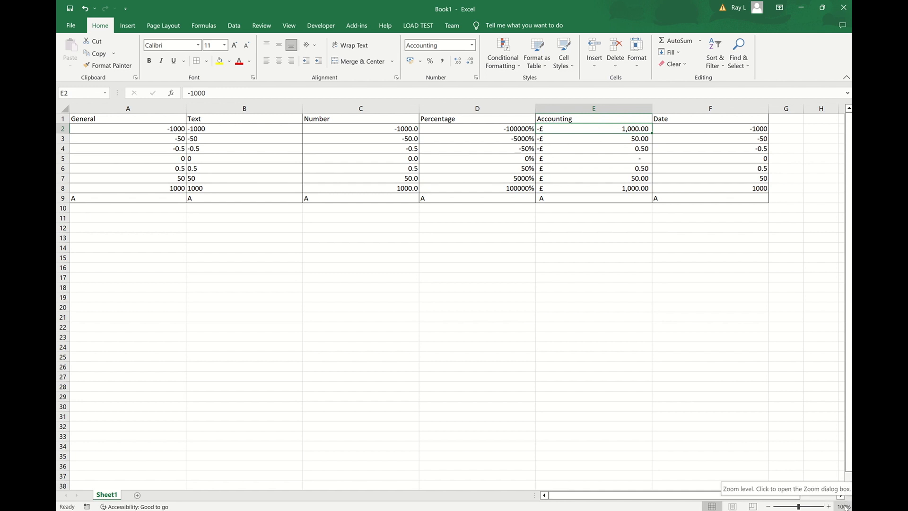
Step: Compare the zero values across row 5, and set the Accounting currency symbol of E2:E9 to None
left_click(829, 506)
left_click(829, 507)
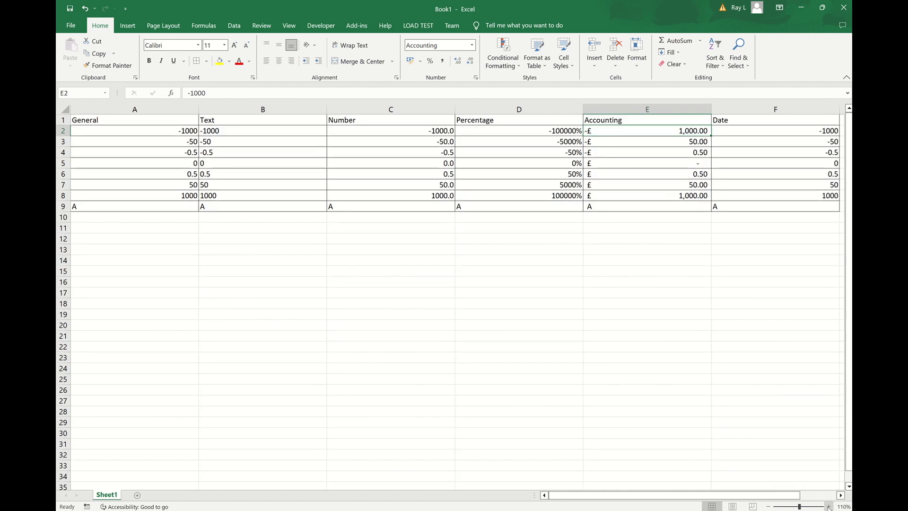
left_click(830, 507)
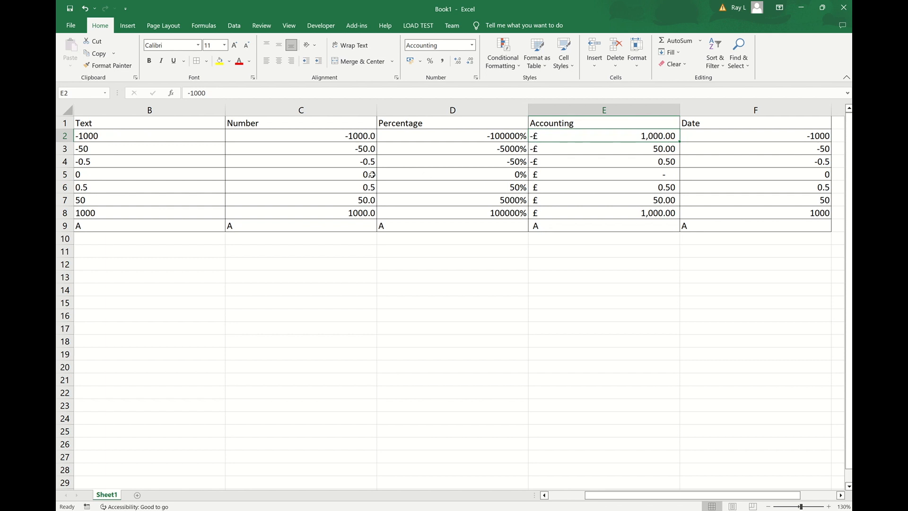
left_click(64, 174)
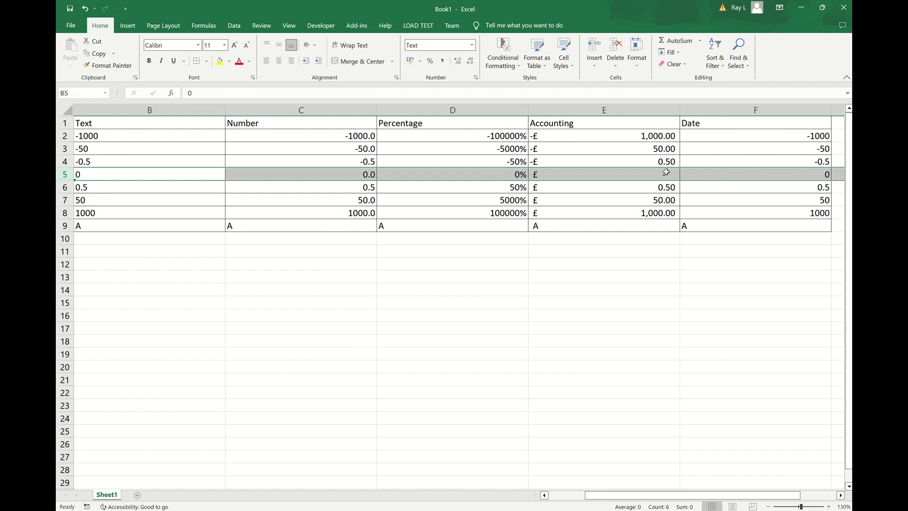
left_click(581, 135)
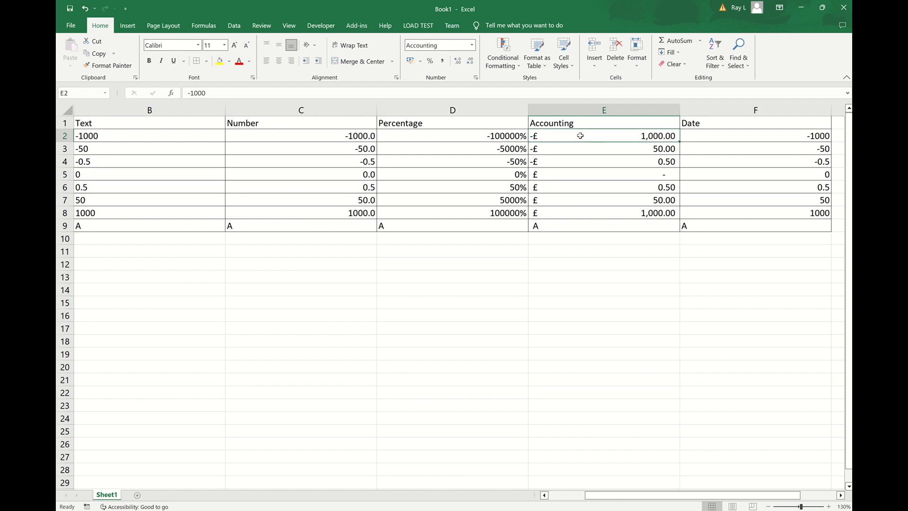
key("ctrl+shift+Down")
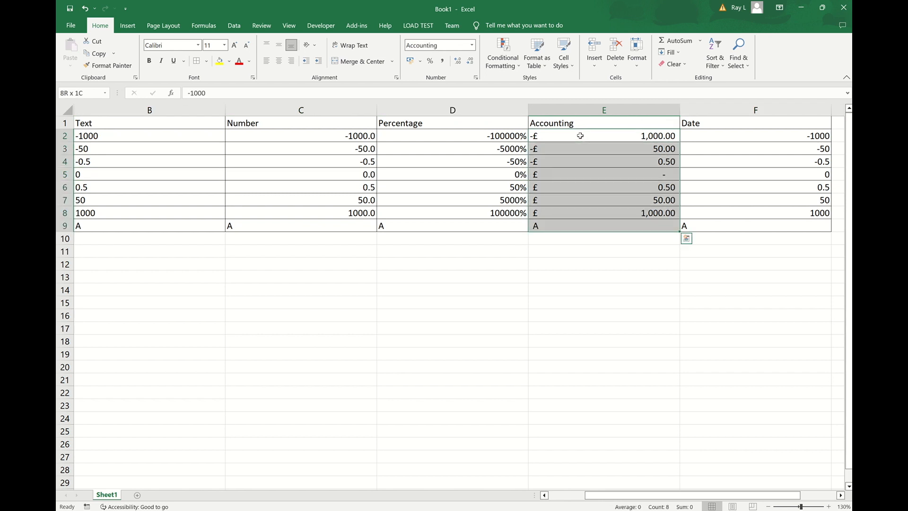
left_click(475, 80)
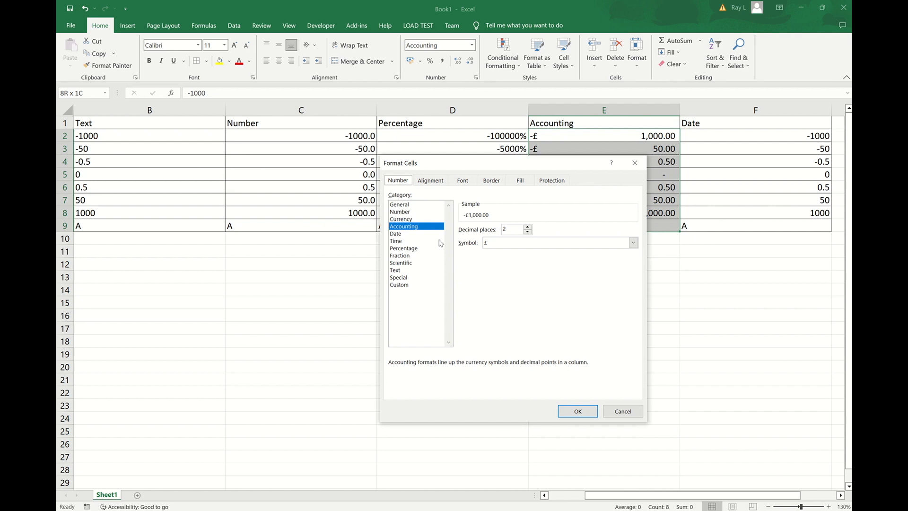
left_click(633, 242)
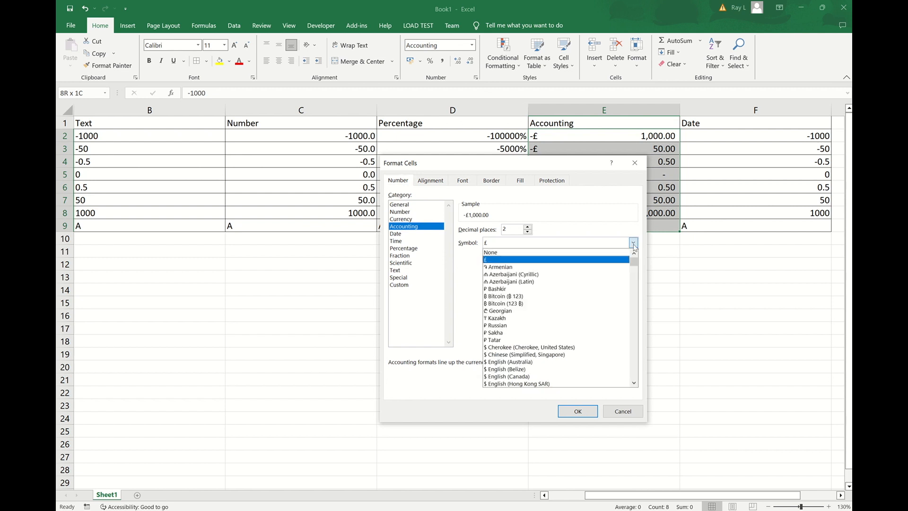
left_click(520, 253)
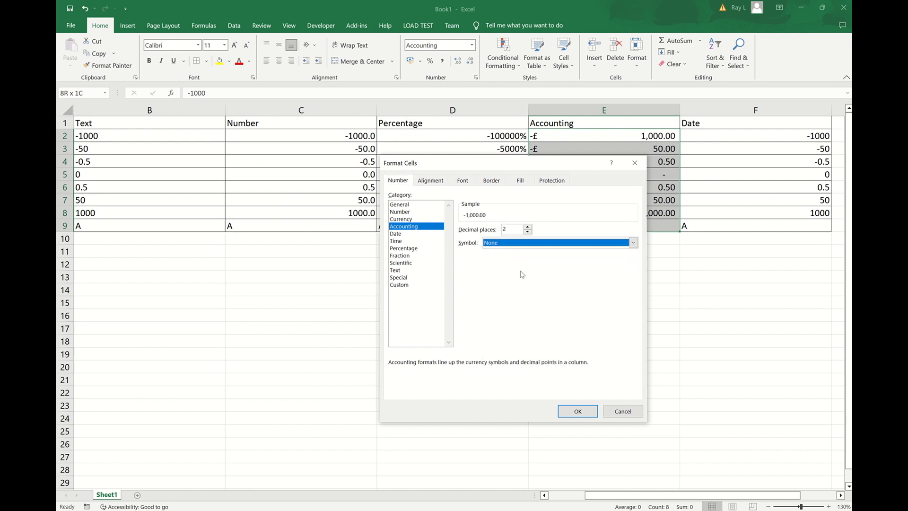
left_click(579, 411)
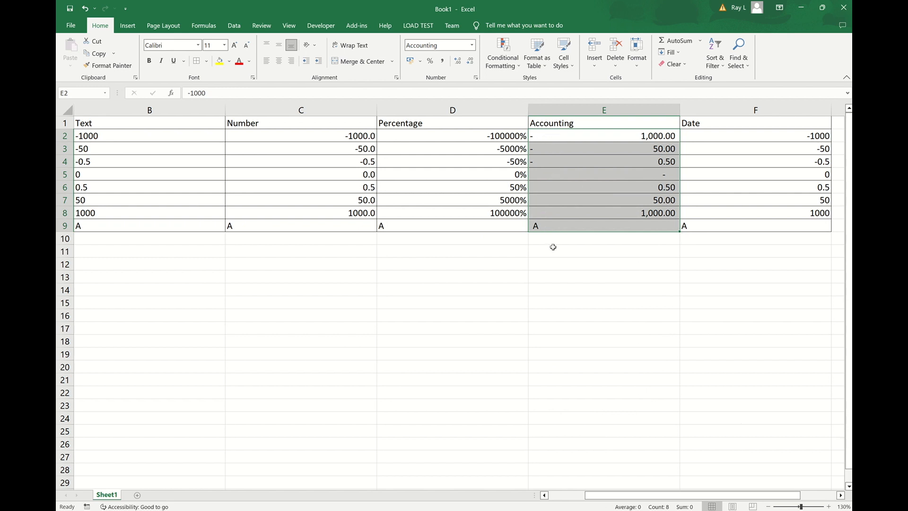
Step: Apply the Date format of type *14/03/2012 with the English (United Kingdom) locale to the values in F2:F9
left_click(768, 506)
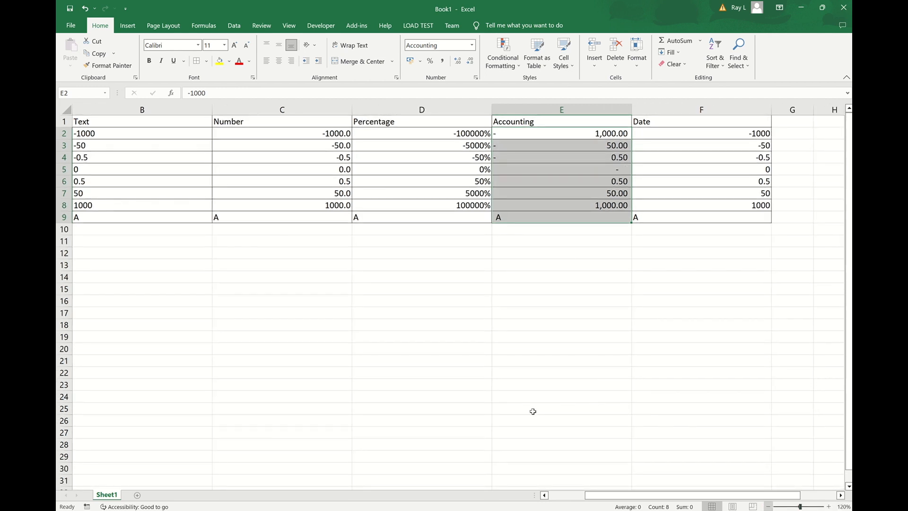
left_click(441, 281)
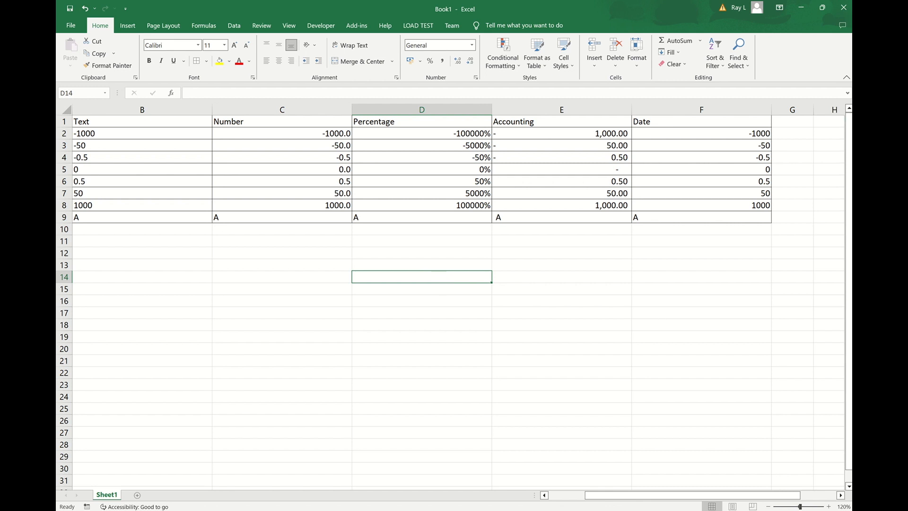
left_click(697, 134)
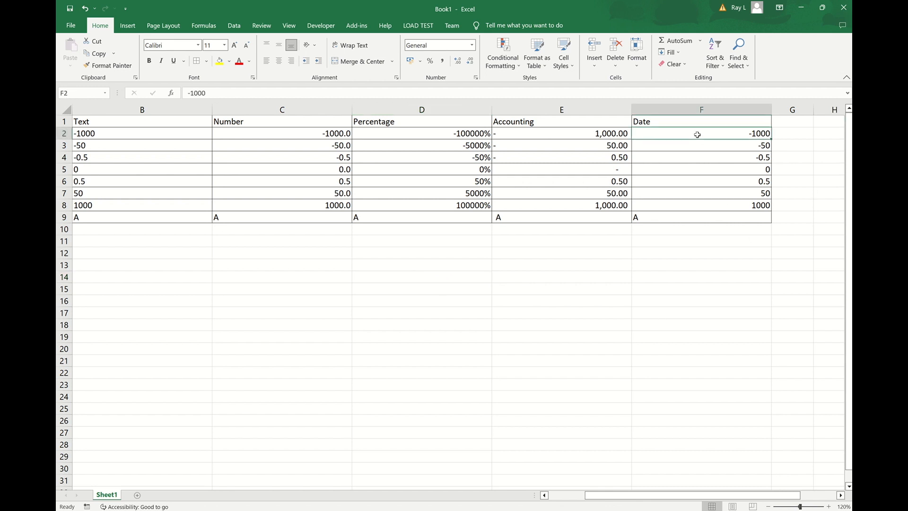
key("ctrl+shift+Down")
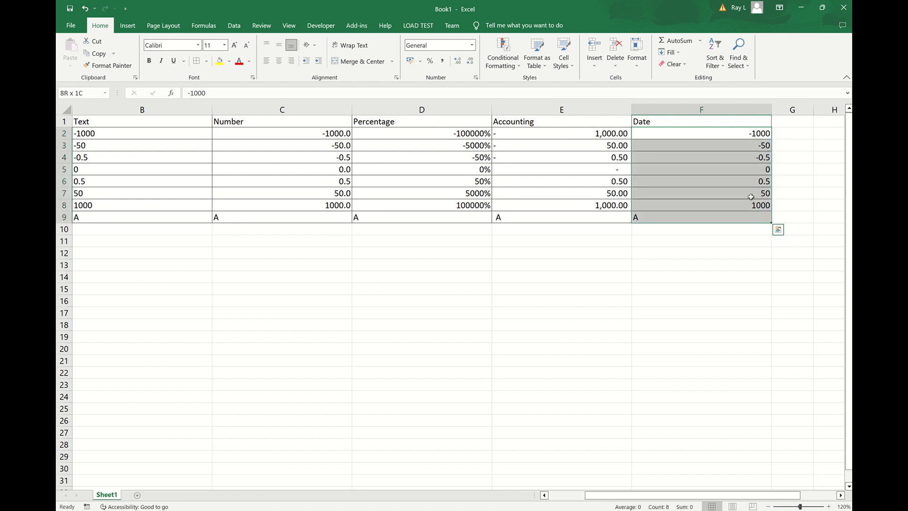
left_click(476, 79)
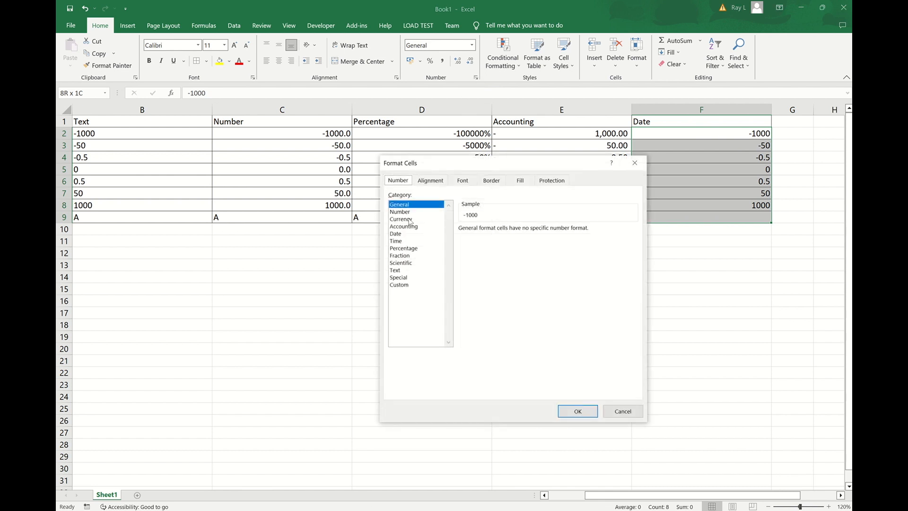
left_click(397, 234)
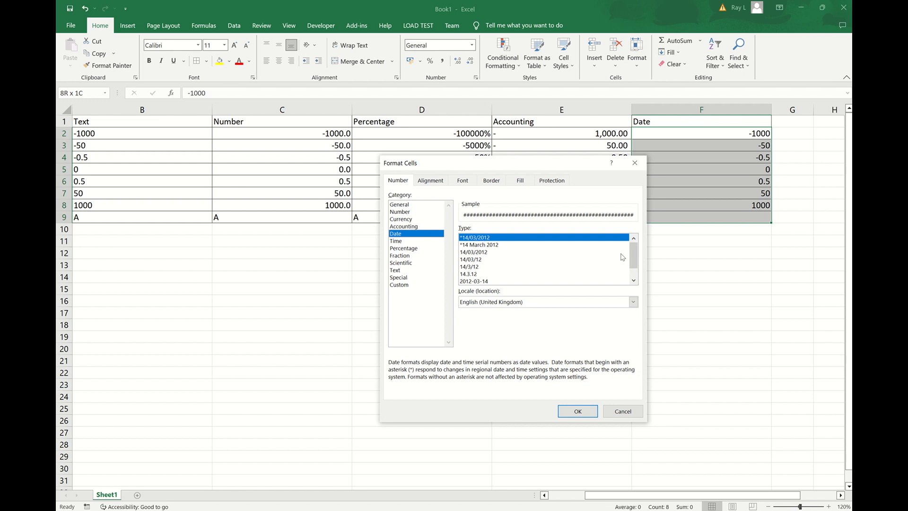
left_click_drag(634, 264, 635, 271)
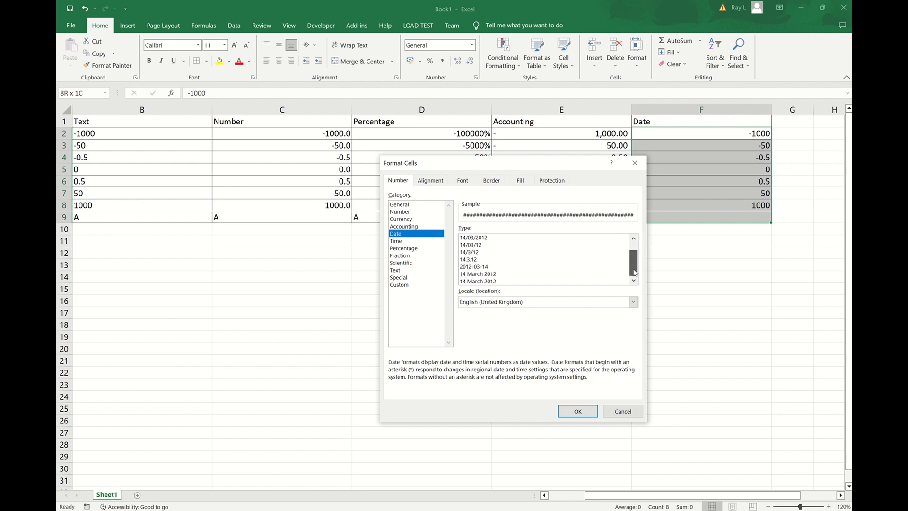
left_click_drag(635, 272, 634, 262)
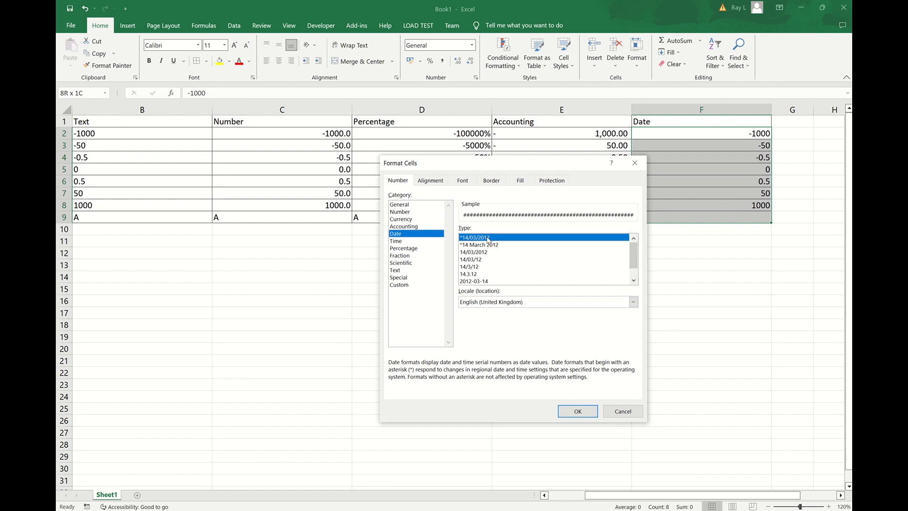
left_click(578, 409)
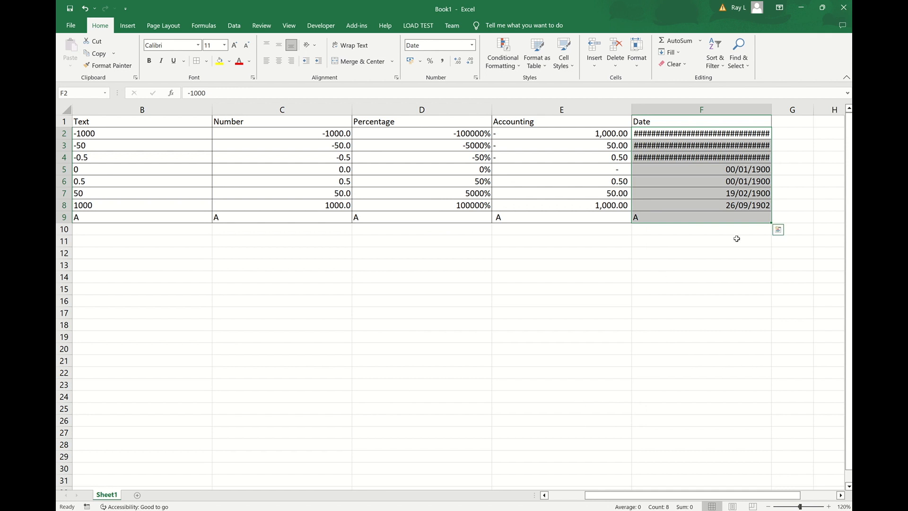
Step: Examine how the Date format displays the negative, zero, 1000 and text values in column F compared with the other columns
left_click_drag(696, 133, 695, 158)
mouse_move(695, 158)
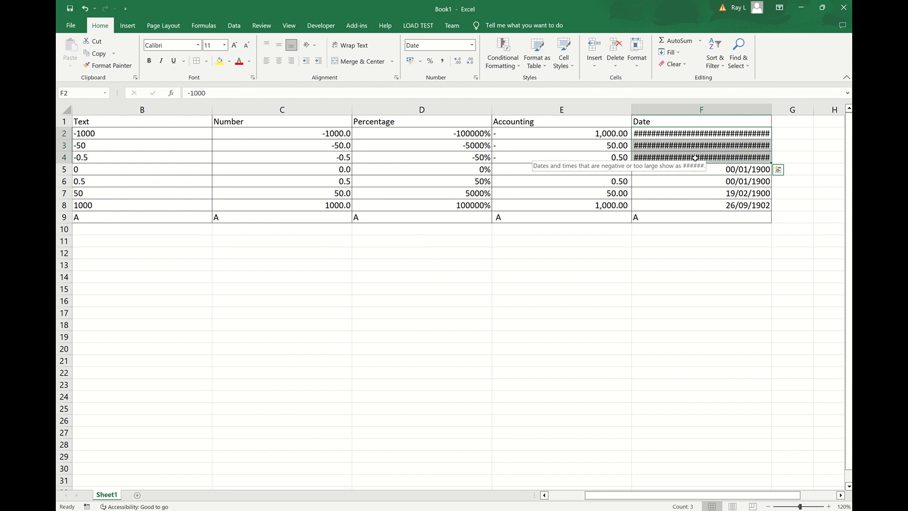
left_click(668, 157)
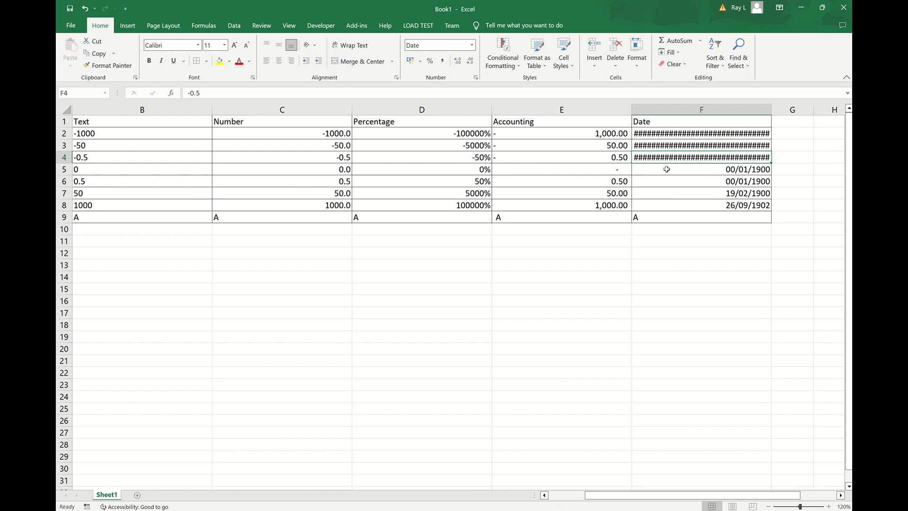
left_click(667, 169)
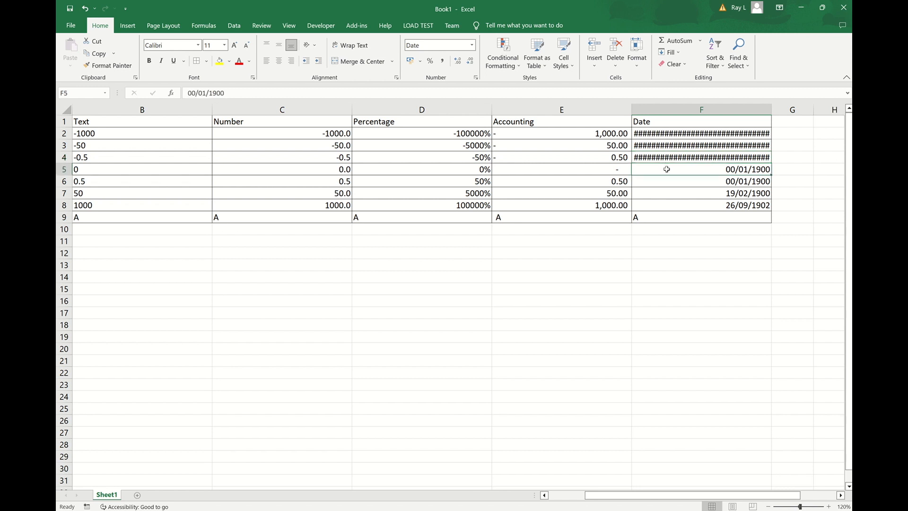
left_click(64, 169)
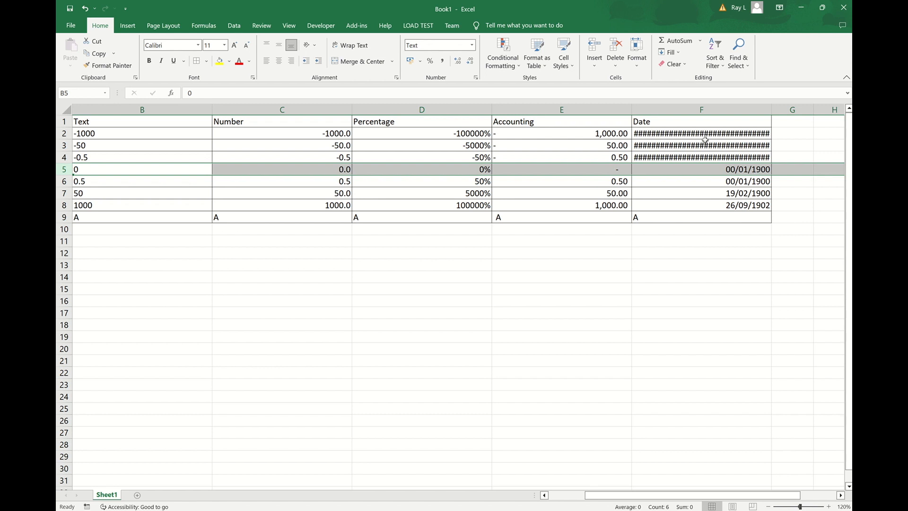
left_click(618, 205)
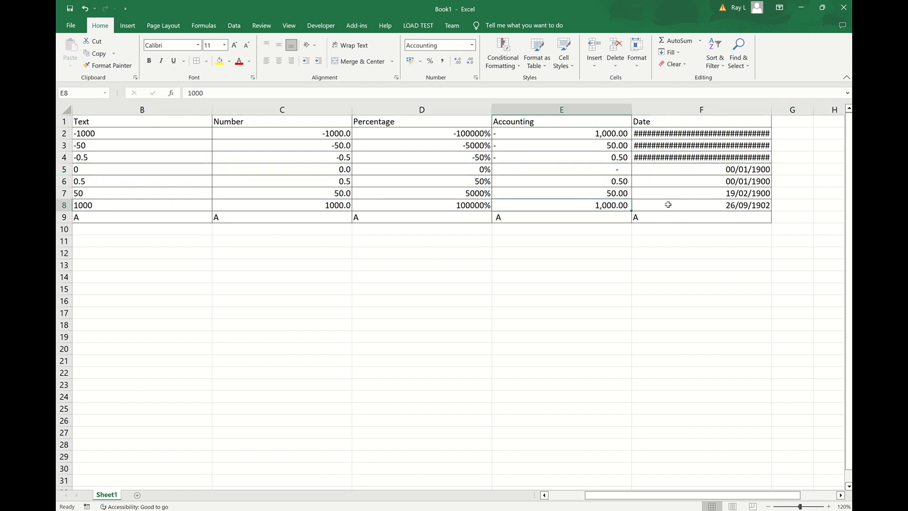
left_click(730, 205)
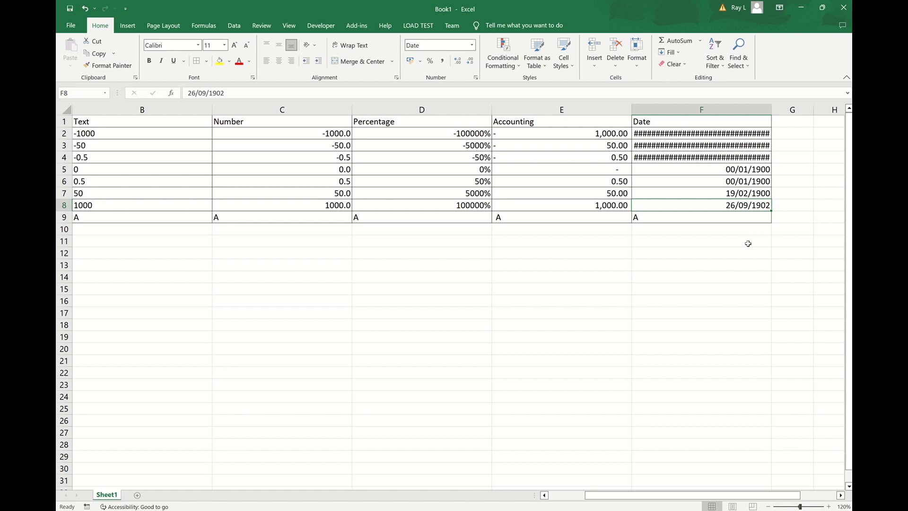
left_click(677, 218)
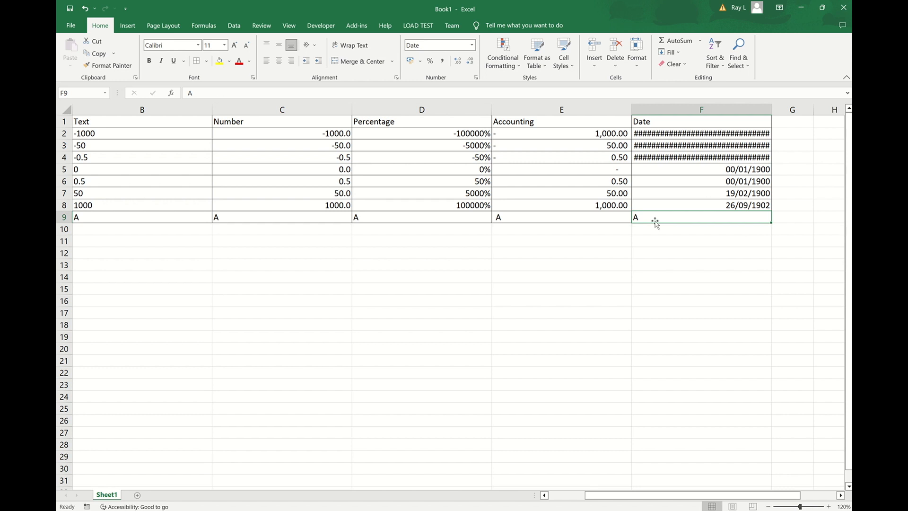
Step: Enter the date 24/03/2023 in F5 and apply the Date format of type *14 March 2012 to it
left_click(682, 168)
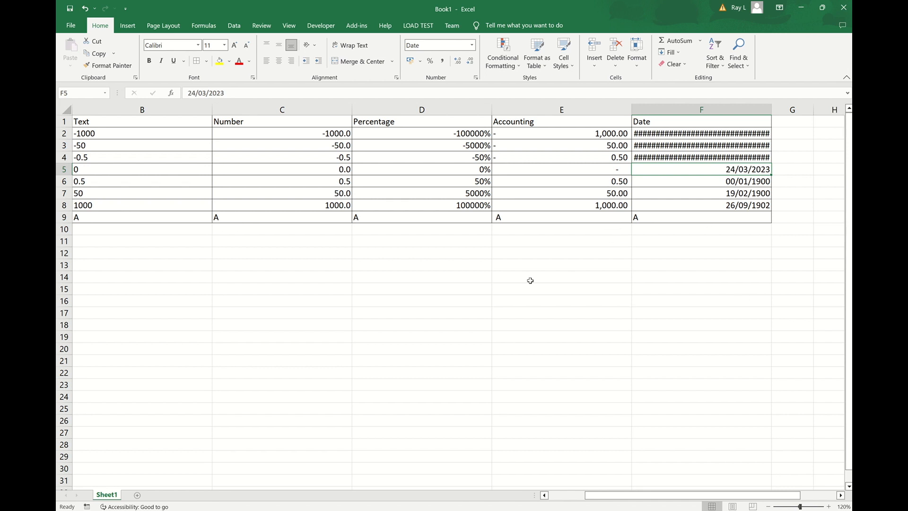
left_click(476, 77)
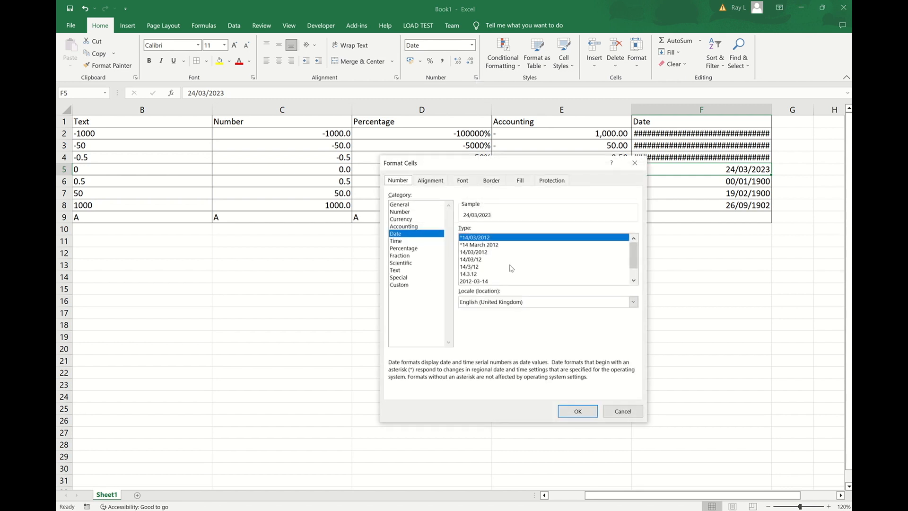
left_click(495, 245)
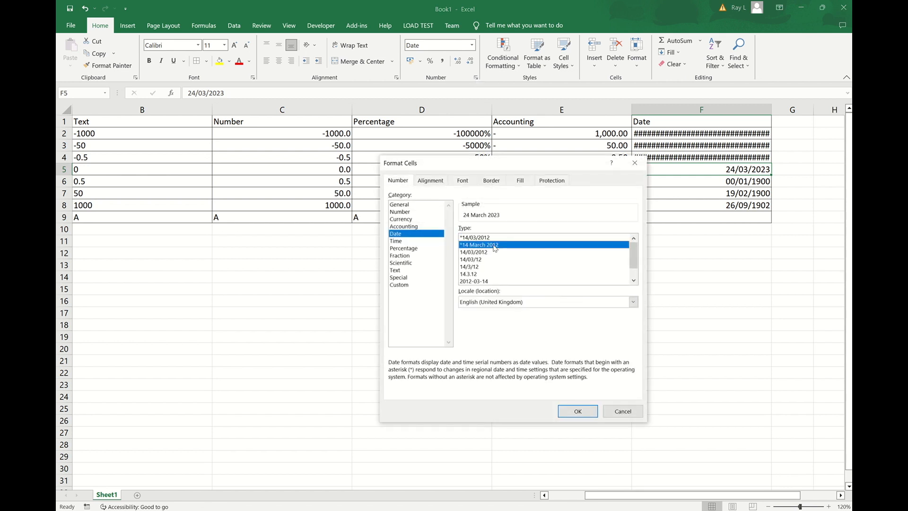
left_click(578, 412)
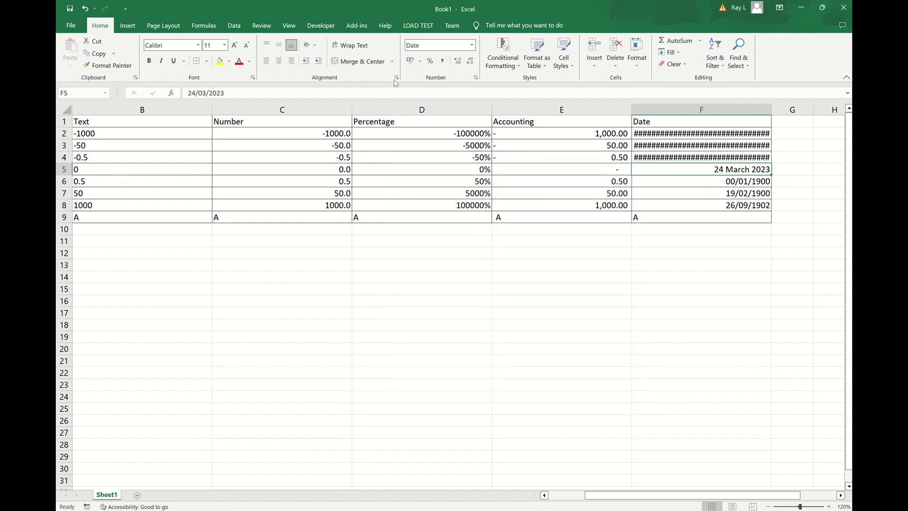
Step: Change the Date format type of F5 to 14/3/12
left_click(476, 78)
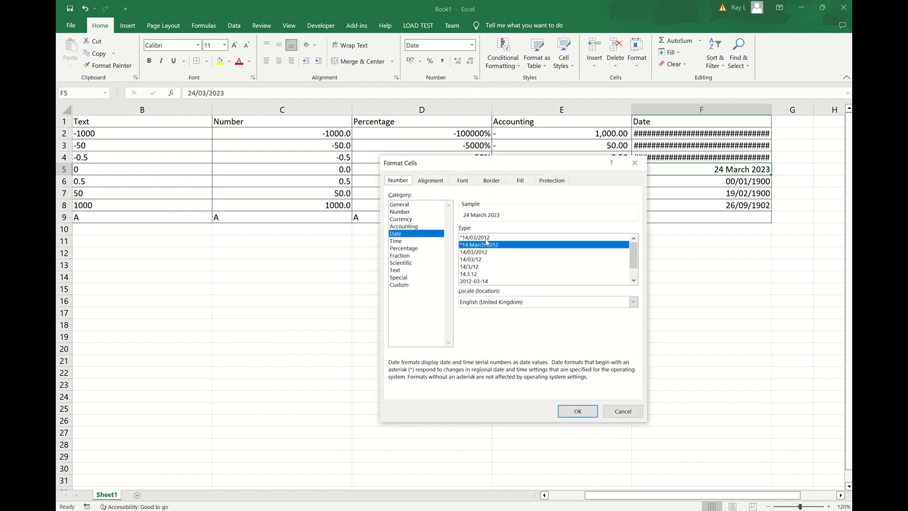
left_click(474, 267)
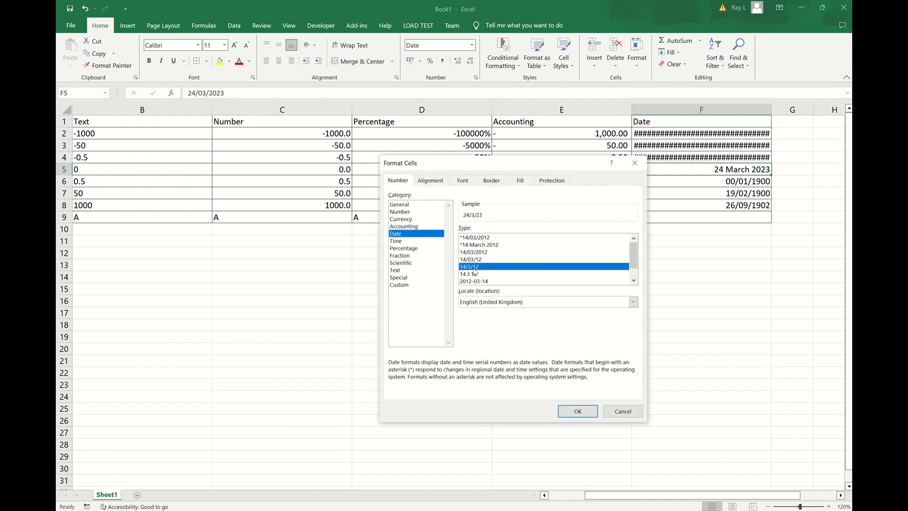
left_click(578, 411)
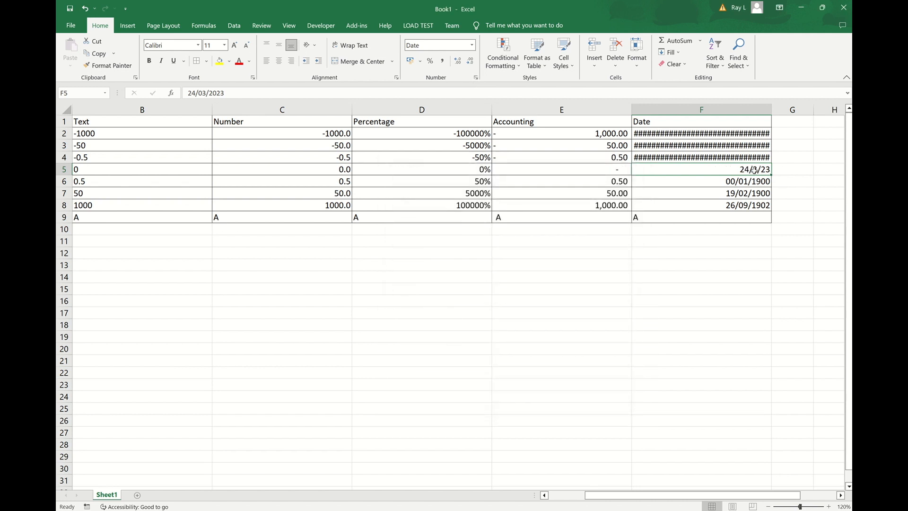
Step: Apply the custom number format ddd-mmm-yyyy to the date in F5
left_click(476, 78)
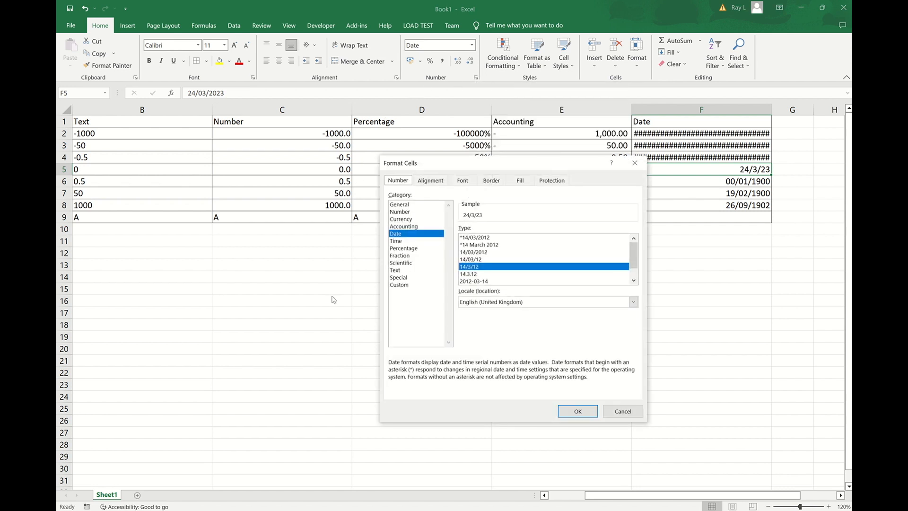
left_click(402, 285)
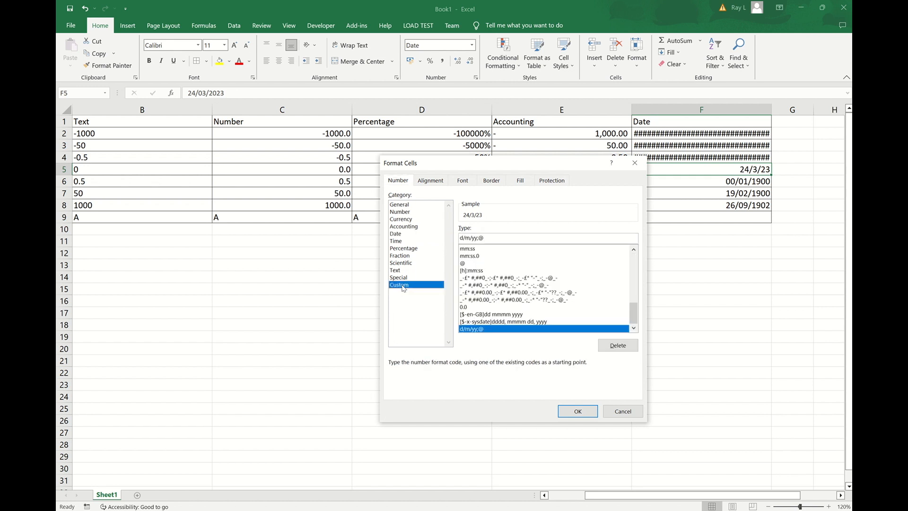
left_click_drag(491, 238, 457, 238)
key("BackSpace")
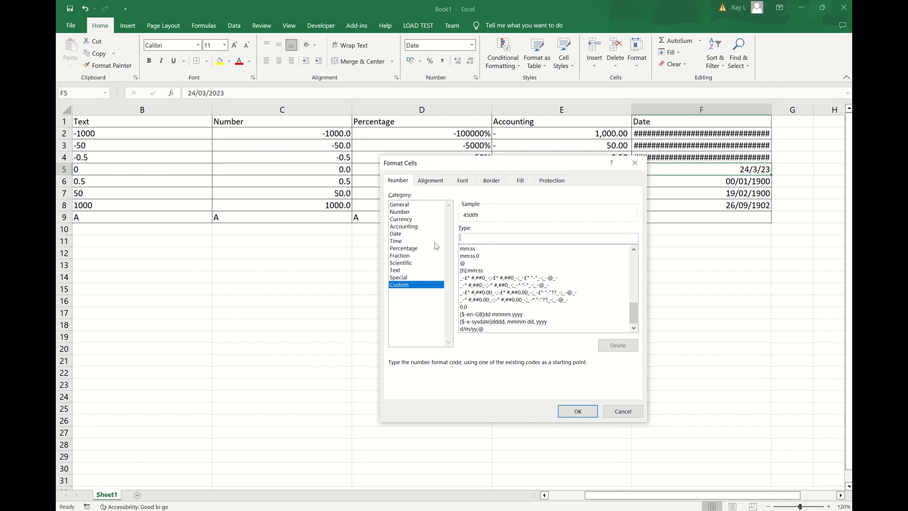
type("ddd")
type("-mmm")
type("yyyy")
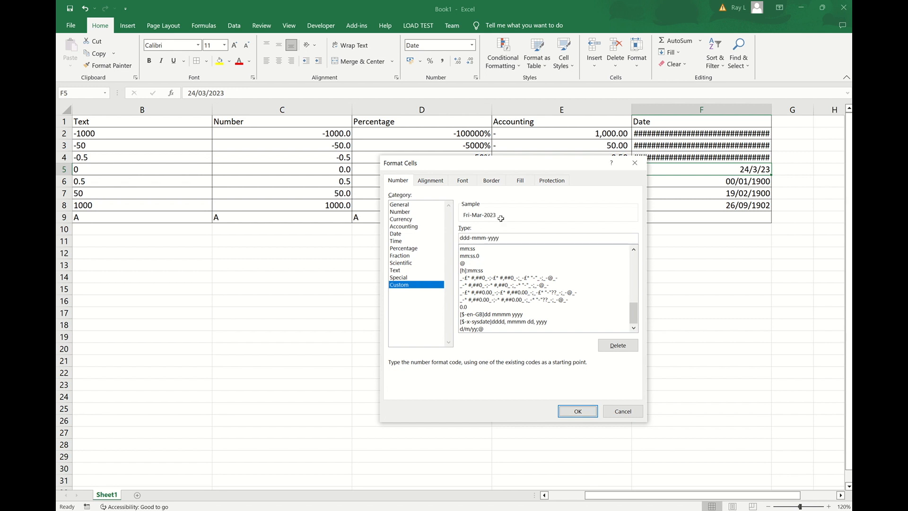
key("Return")
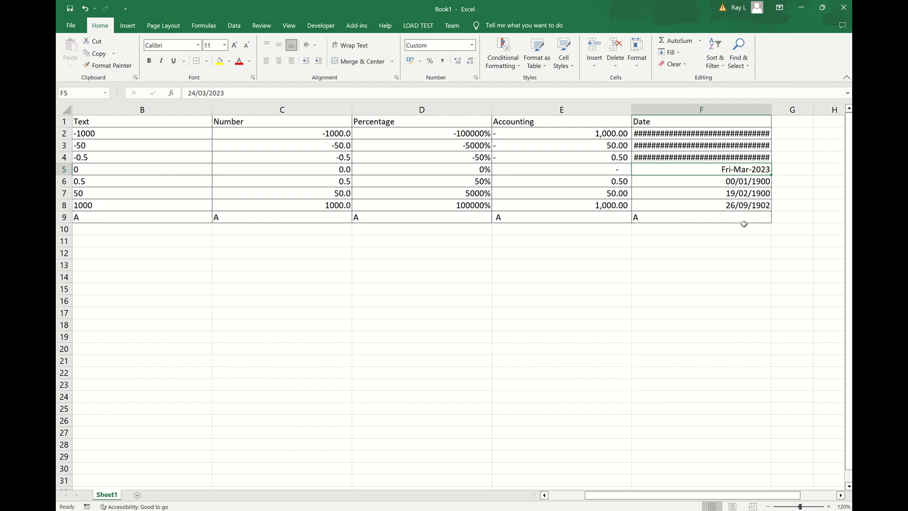
Step: Fill the date series from F5 down through F8, and replace the date in F6 with 14/3/23
left_click_drag(771, 175, 772, 209)
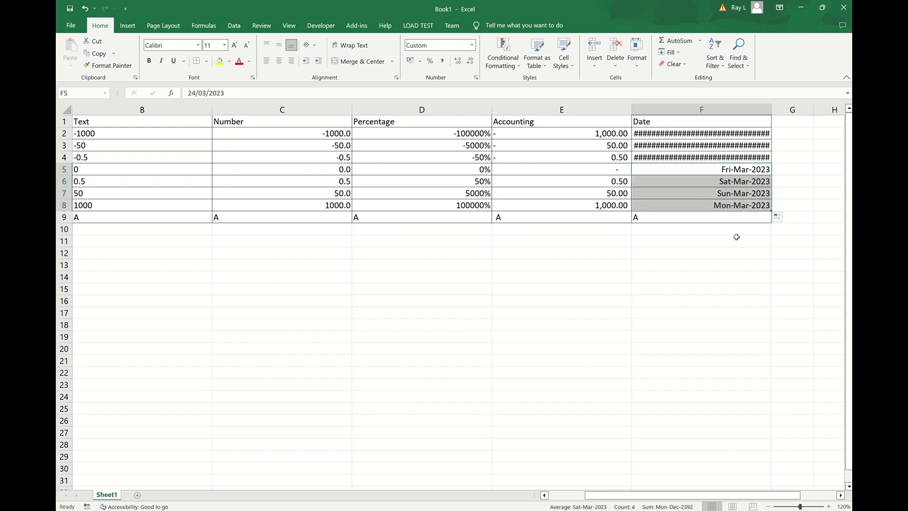
left_click(733, 181)
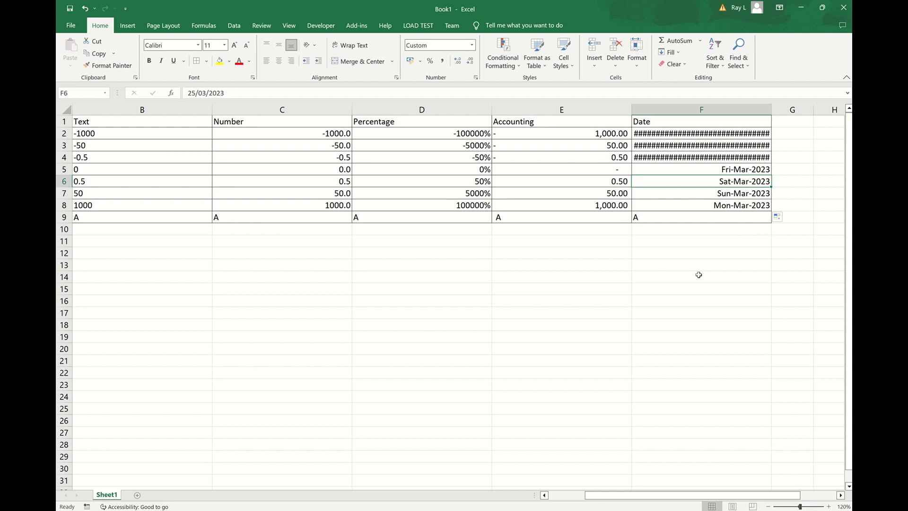
type("14/3/23")
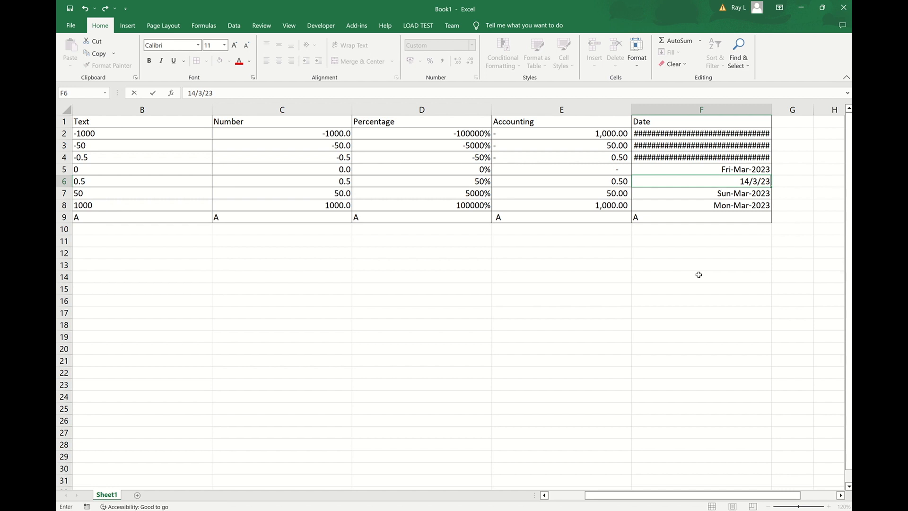
key("Return")
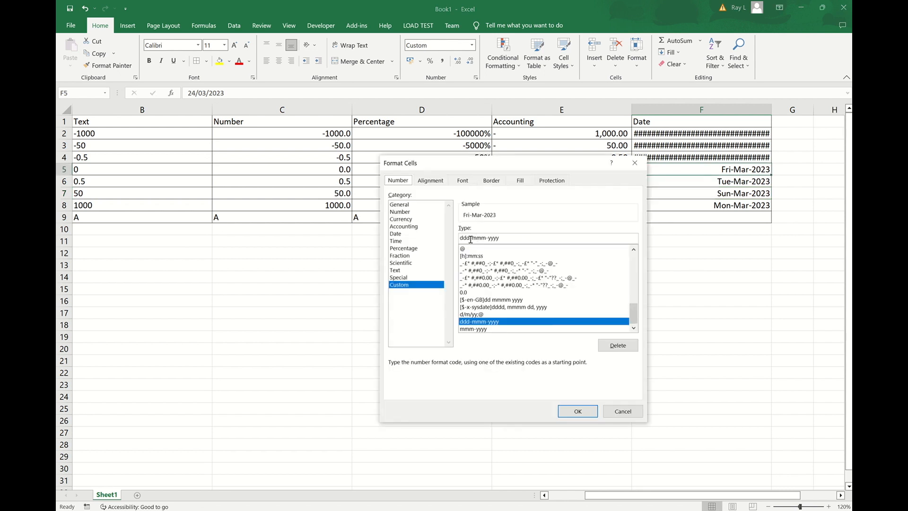
Step: Change the custom format of F5 to dddd-mmmm-yyyy and fill the date series down through F8
type("d-")
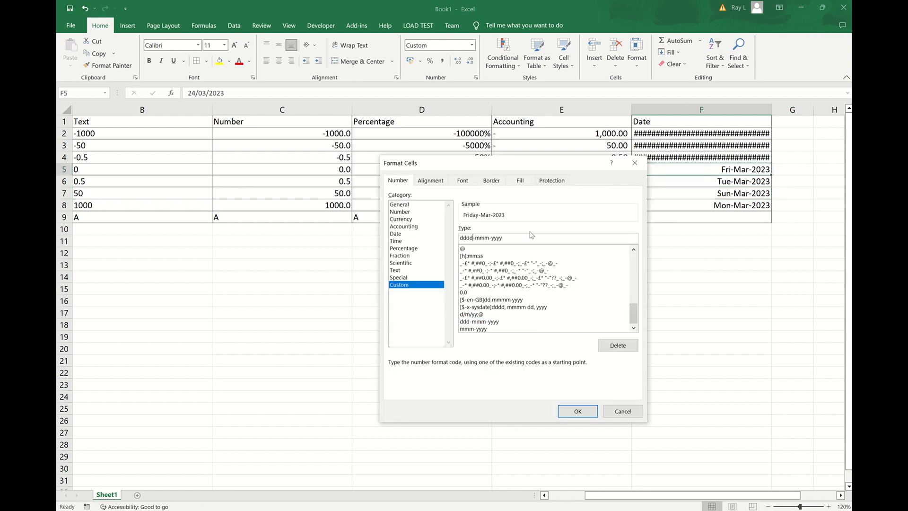
type("m")
left_click(578, 411)
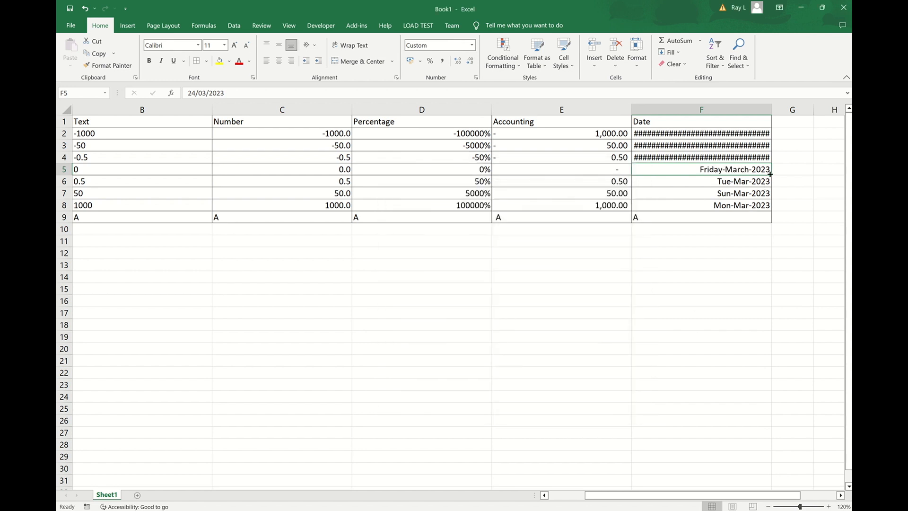
left_click_drag(770, 175, 772, 209)
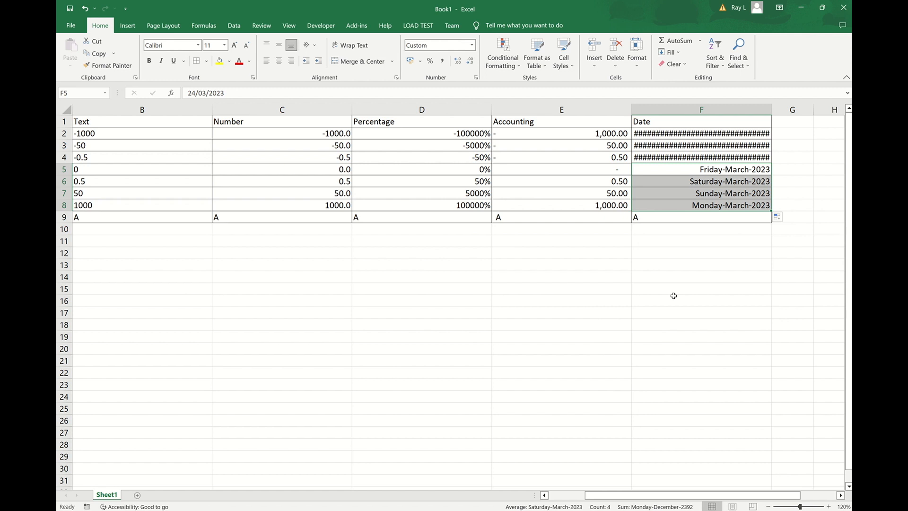
Step: Replace both hyphens in F5's custom date format with slashes, giving dddd/mmmm/yyyy
left_click(715, 168)
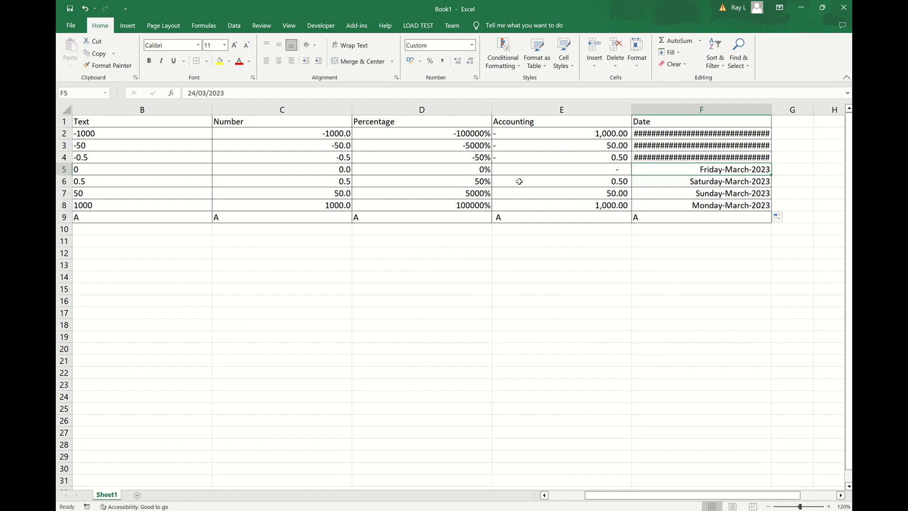
left_click(476, 78)
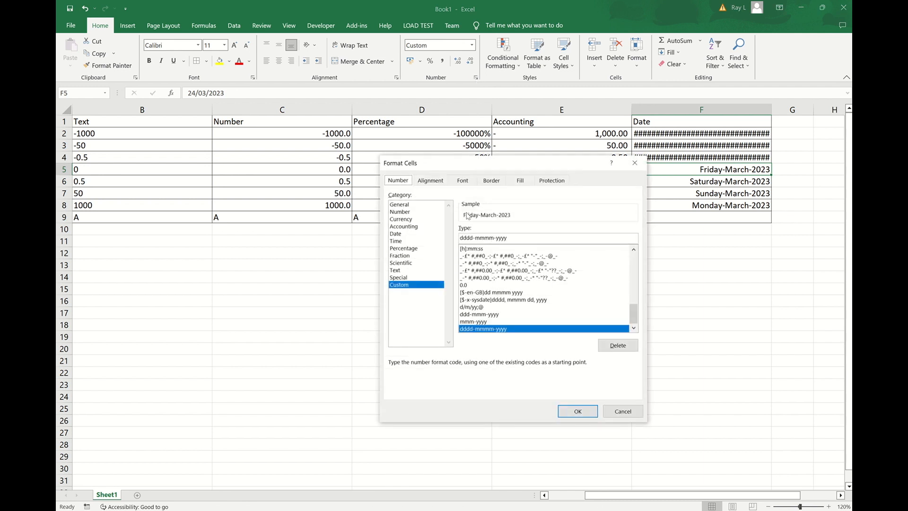
left_click(476, 236)
key("BackSpace")
type("/")
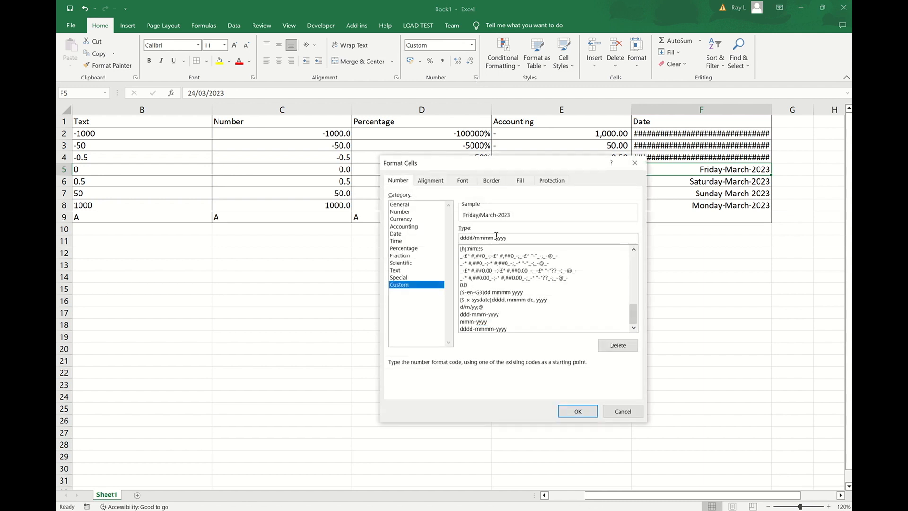
left_click(499, 237)
key("BackSpace")
type("/")
key("Return")
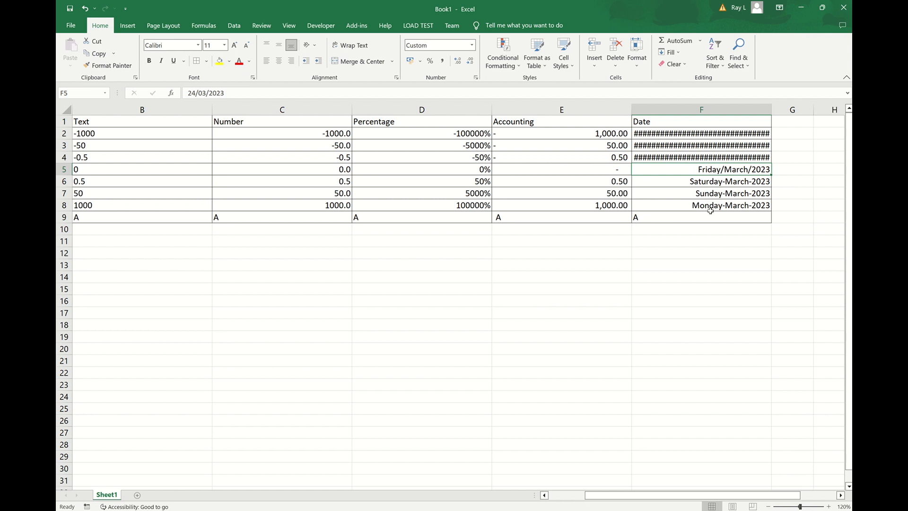
Step: Apply the Date format of type *14/03/2012 with the English (United Kingdom) locale to F2:F9
left_click_drag(687, 132, 689, 218)
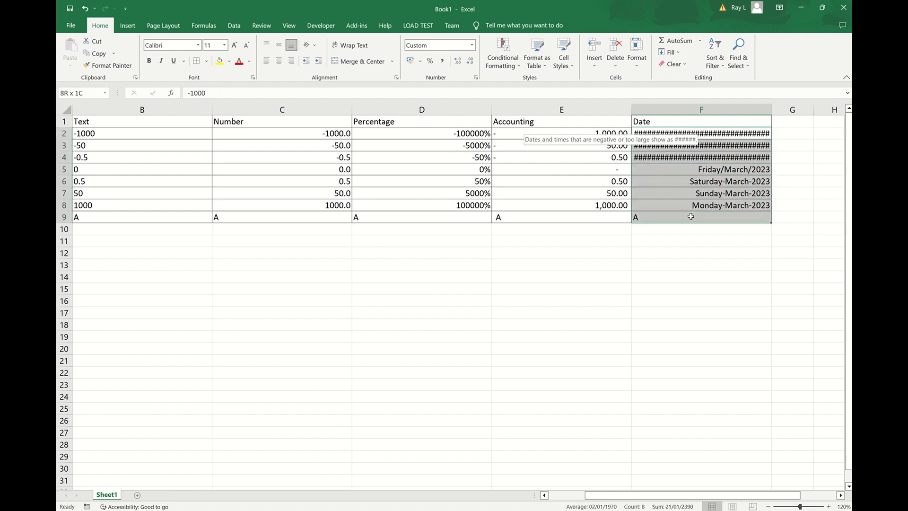
left_click(476, 78)
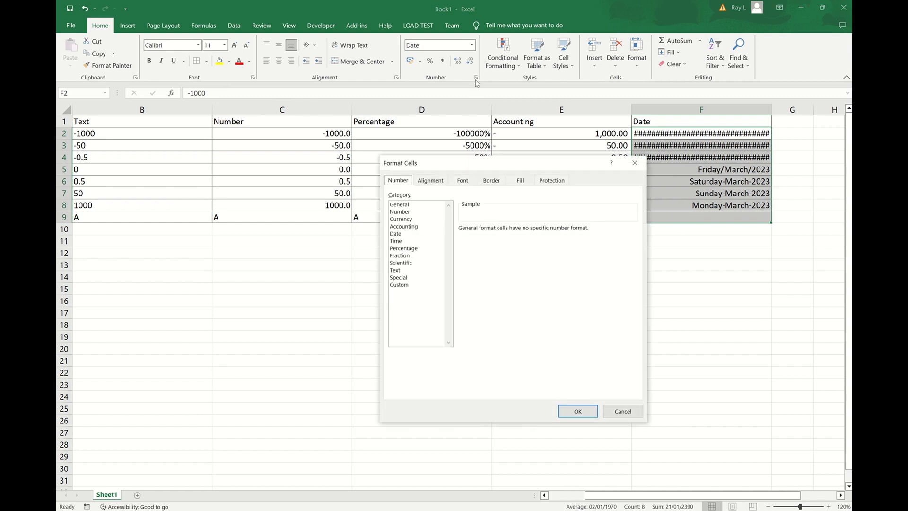
left_click(398, 235)
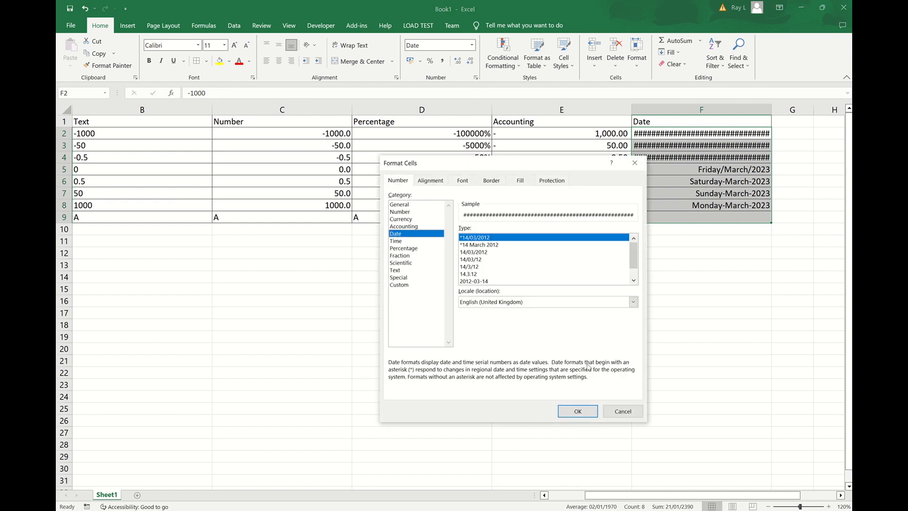
left_click(576, 410)
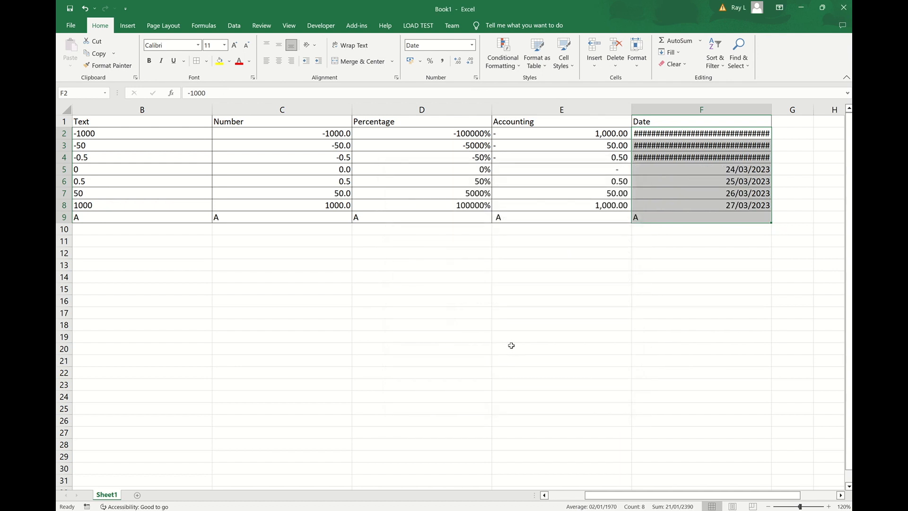
left_click(512, 346)
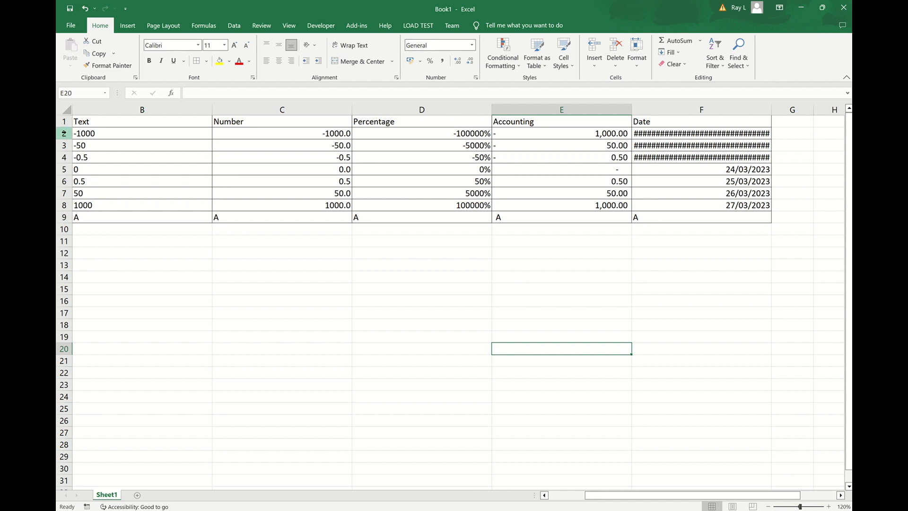
Step: Set the row height of rows 2 to 9 to 25
left_click_drag(63, 133, 58, 217)
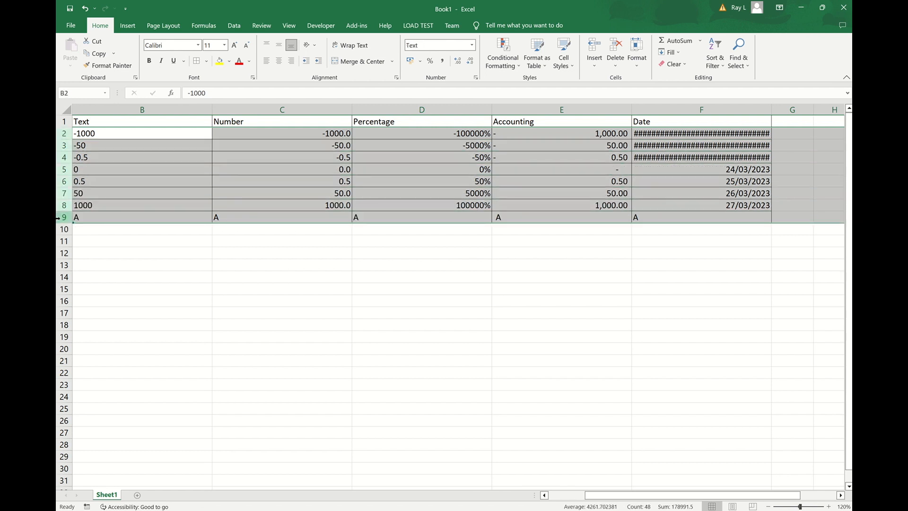
right_click(60, 219)
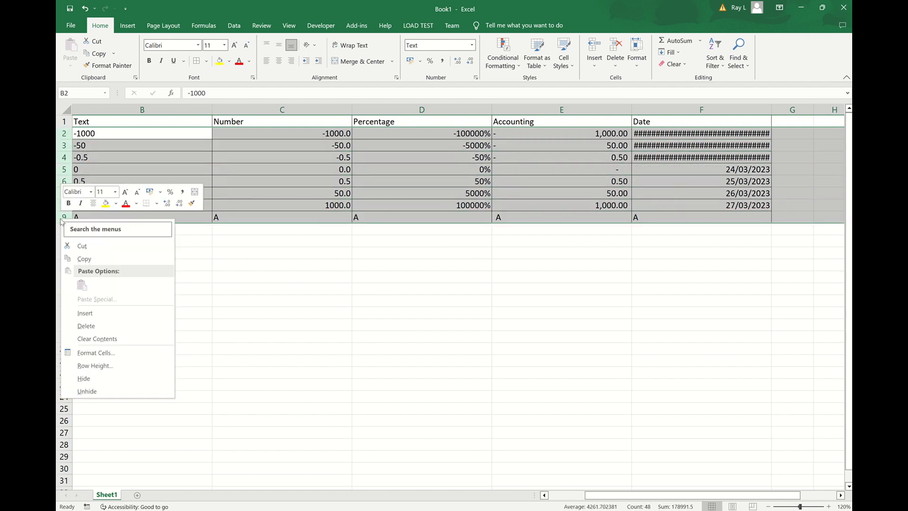
left_click(113, 368)
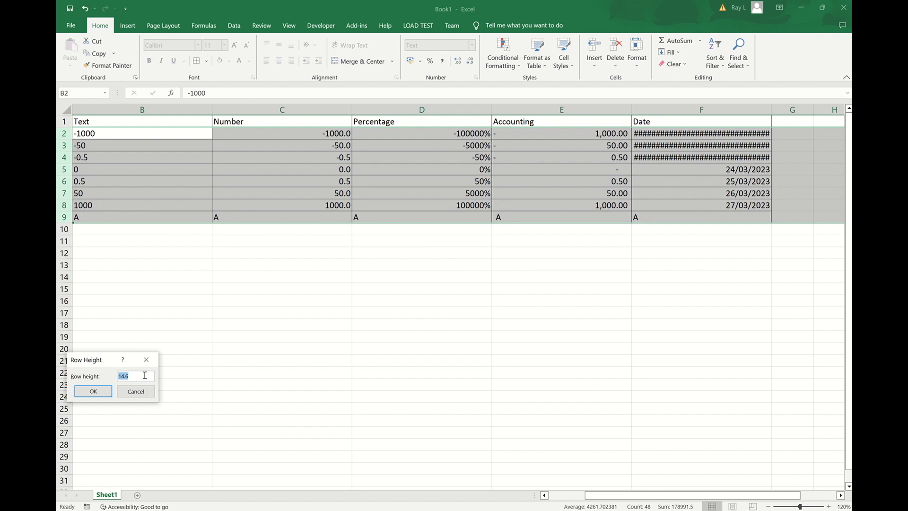
type("25")
key("Return")
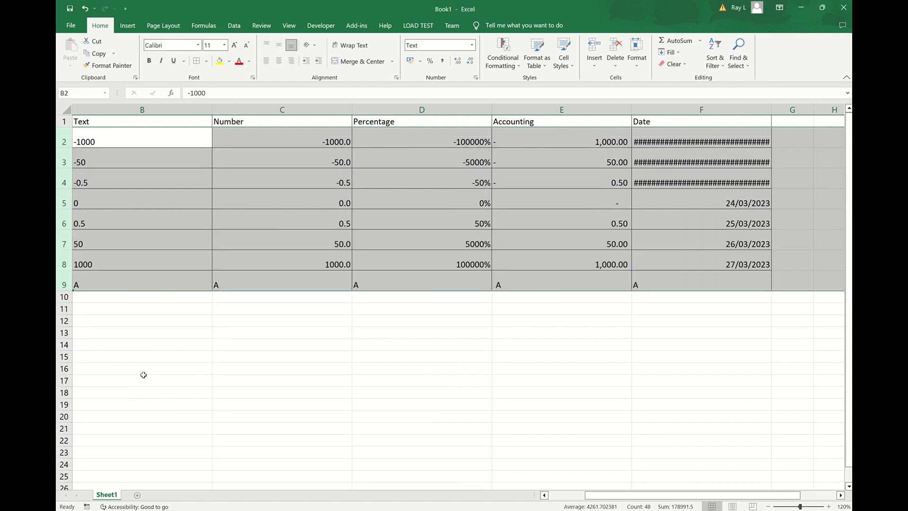
left_click(143, 375)
Step: Align the contents of B2:F9 to the top and left of their cells
left_click(105, 140)
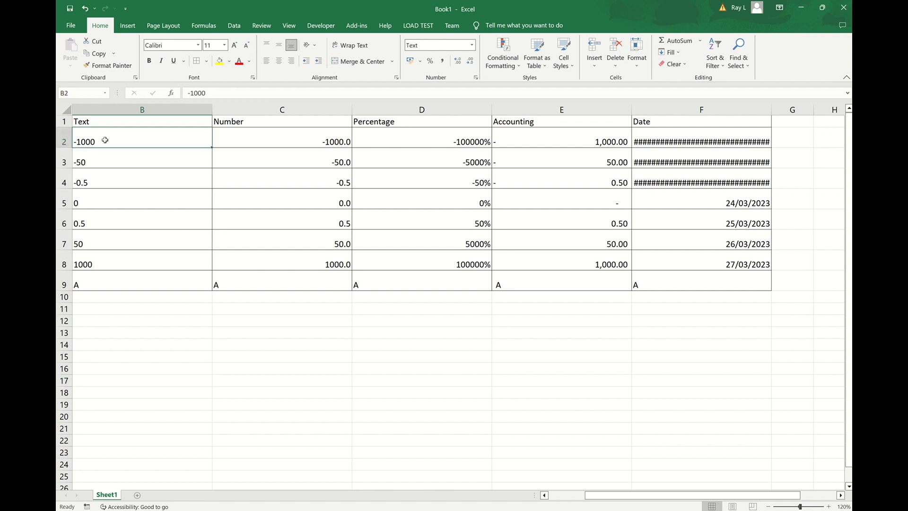
key("ctrl+shift+Right")
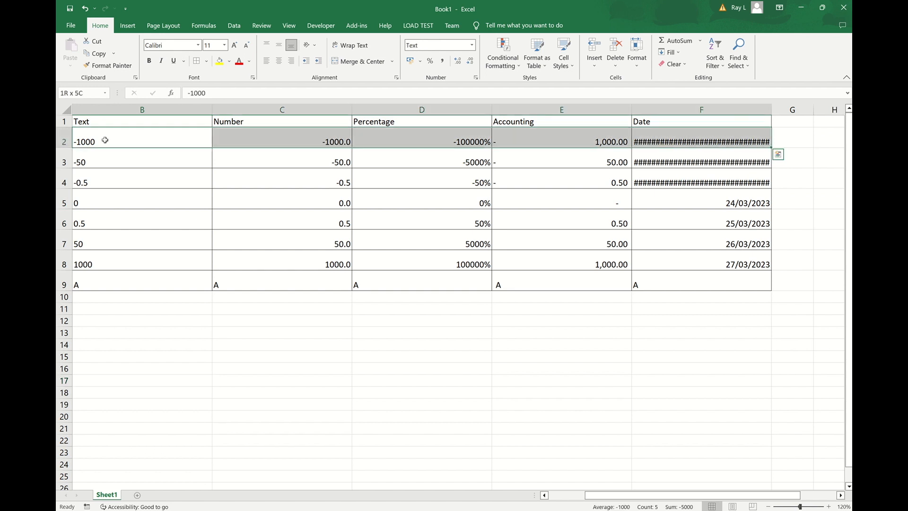
key("ctrl+shift+Down")
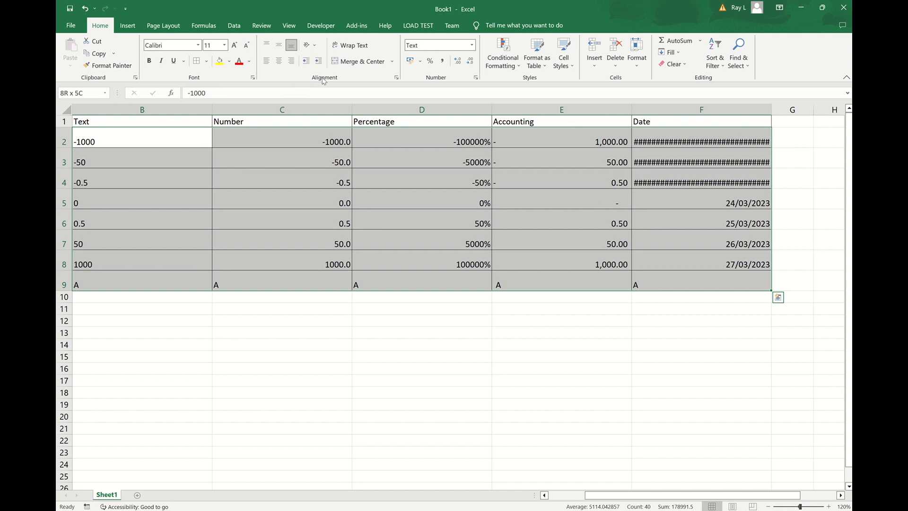
left_click(267, 47)
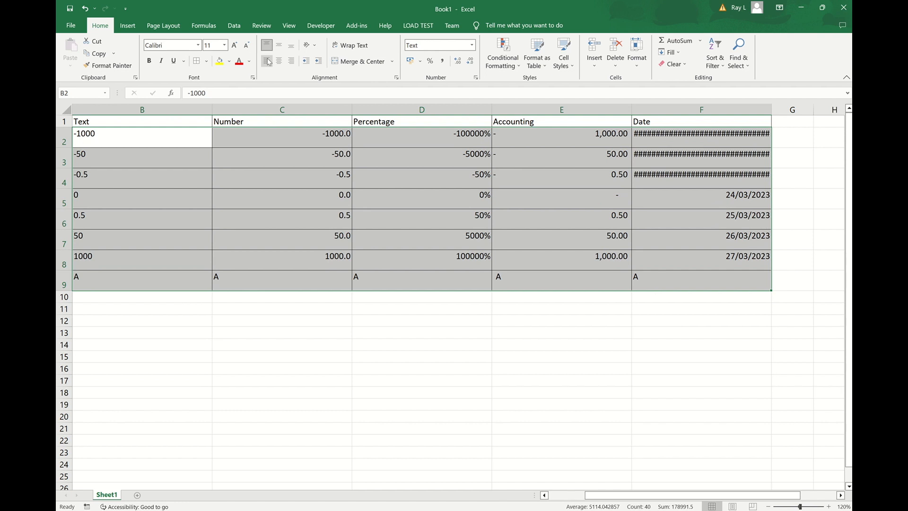
left_click(268, 62)
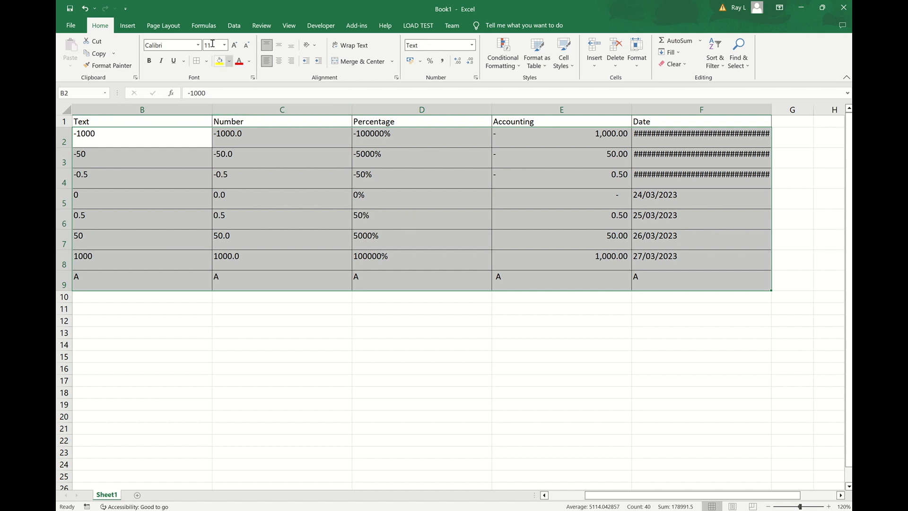
Step: Try middle and bottom vertical alignment on B2:F9, and settle on top alignment with horizontal centering
left_click(280, 46)
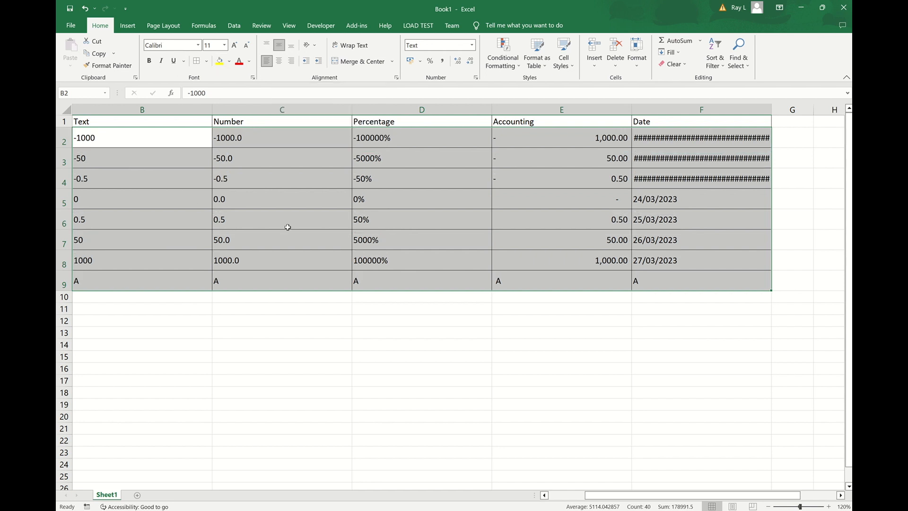
left_click(292, 49)
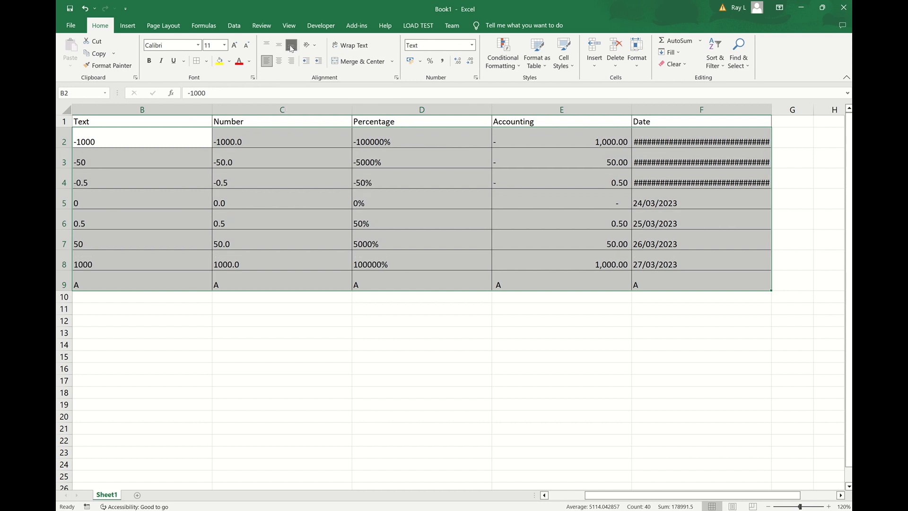
left_click(267, 44)
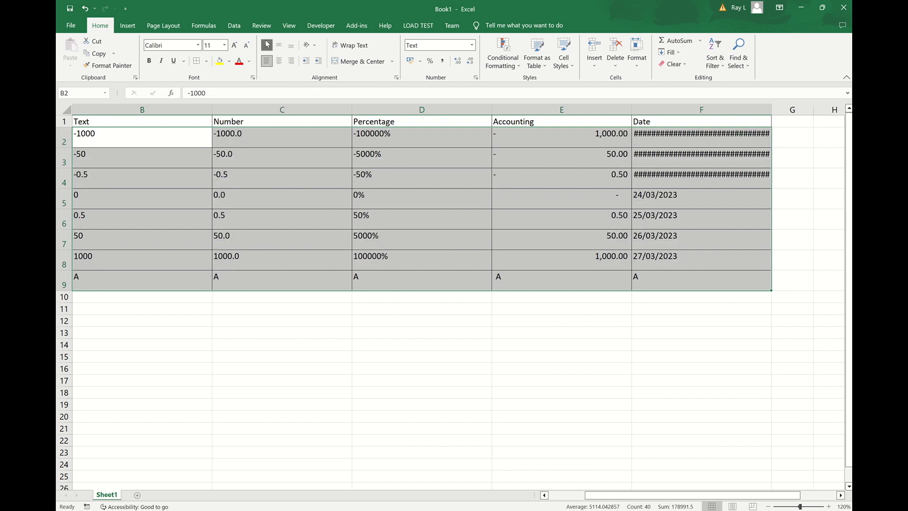
left_click(280, 63)
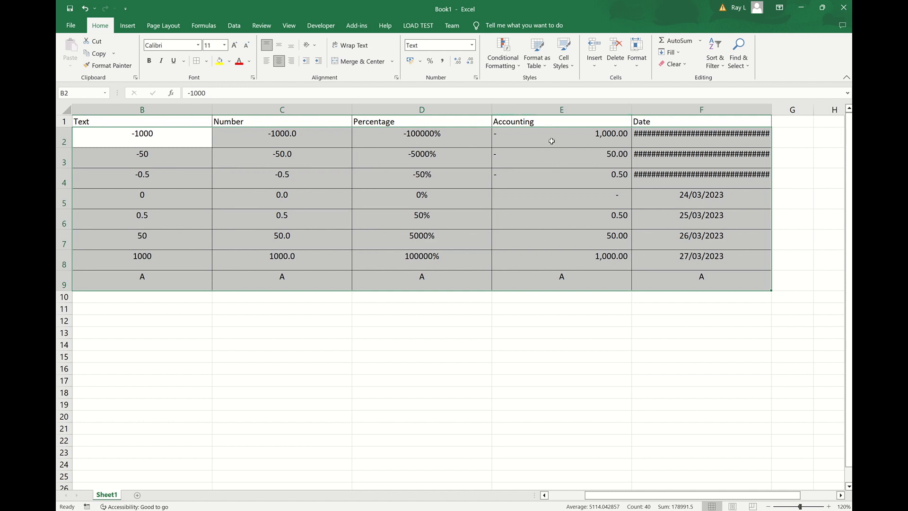
left_click(553, 283)
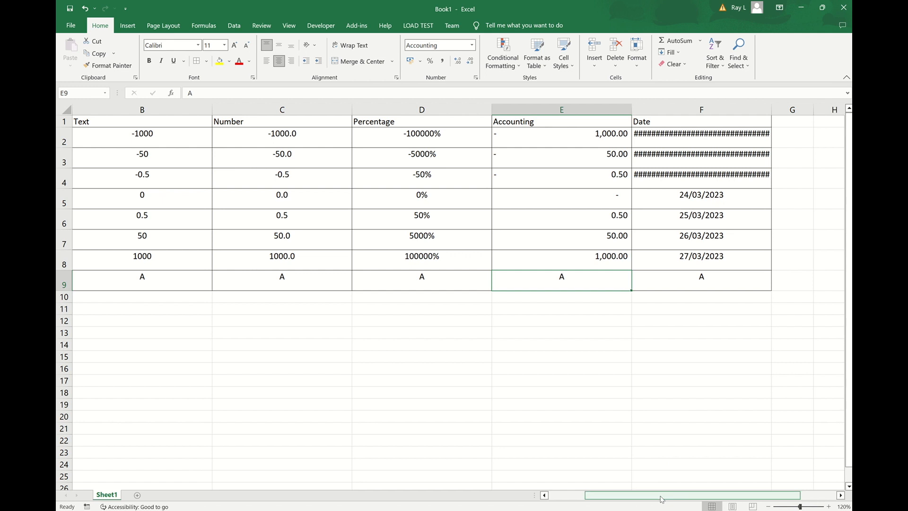
Step: Apply top and left alignment to the whole data range A2:F9, including the General column
left_click_drag(662, 499, 603, 500)
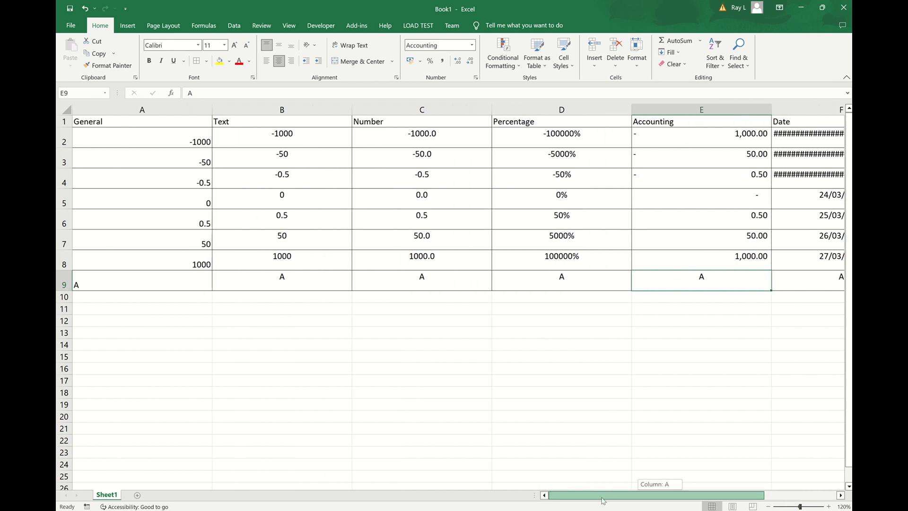
left_click(768, 507)
left_click(115, 132)
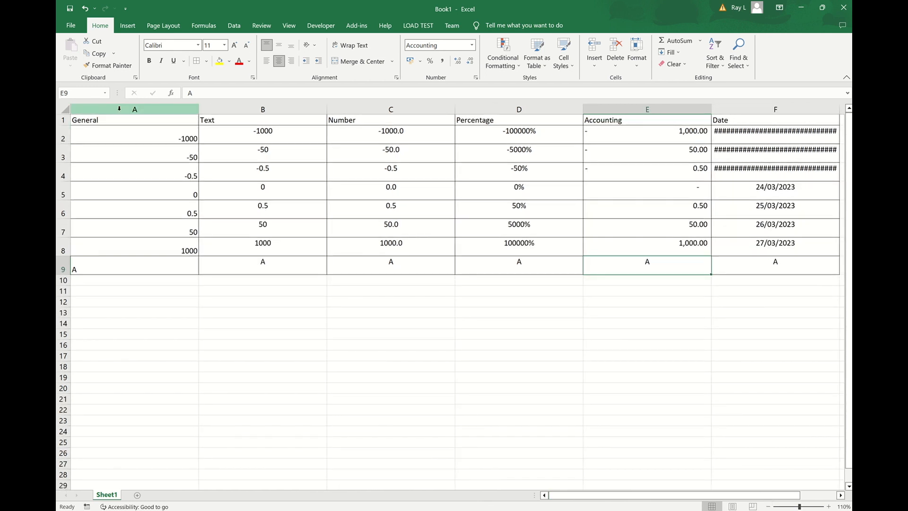
key("ctrl+shift+Right")
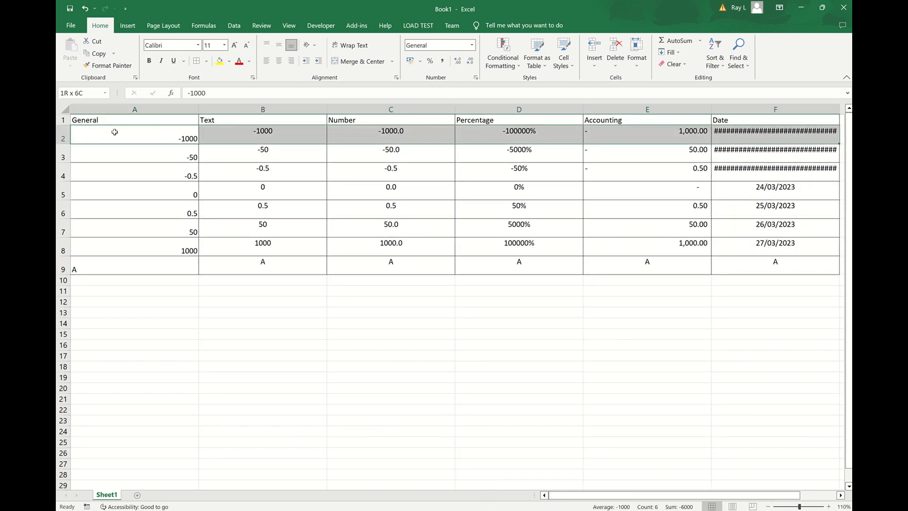
key("ctrl+shift+Down")
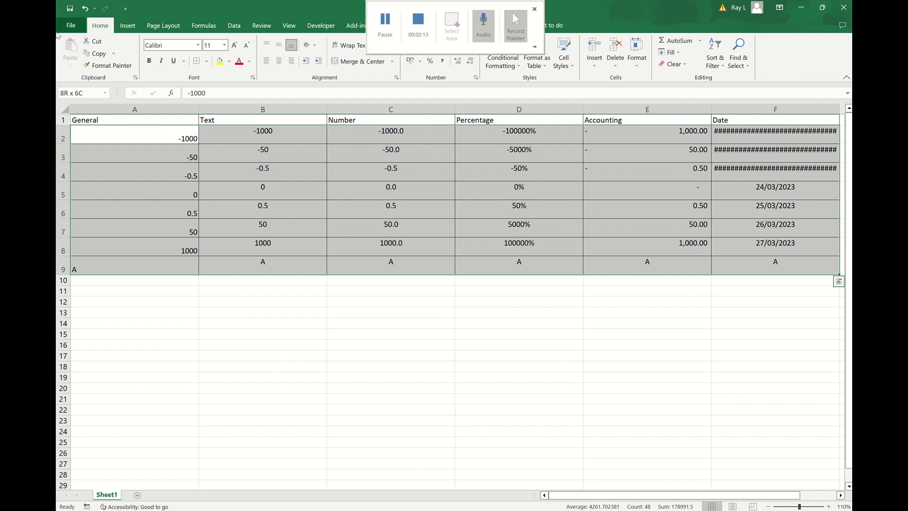
left_click(266, 44)
left_click(266, 61)
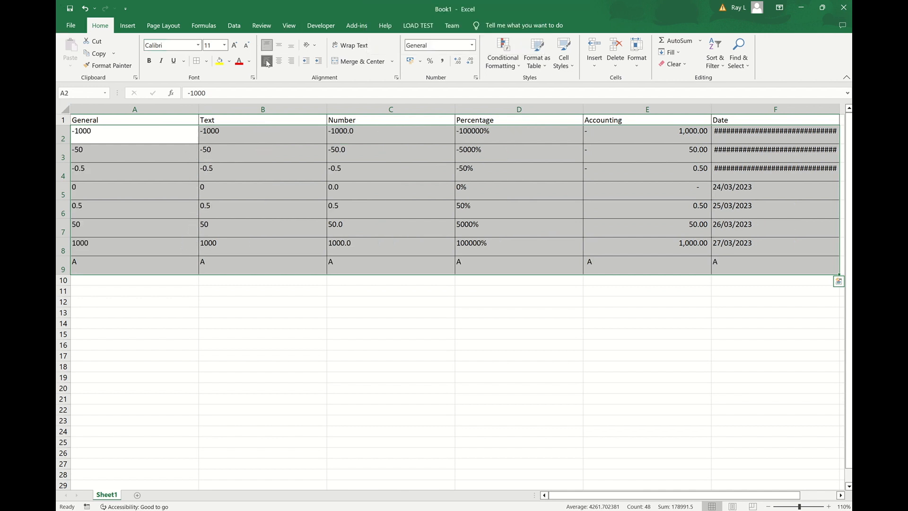
Step: Try middle and bottom vertical alignment on A2:F9, and restore top alignment
left_click(280, 46)
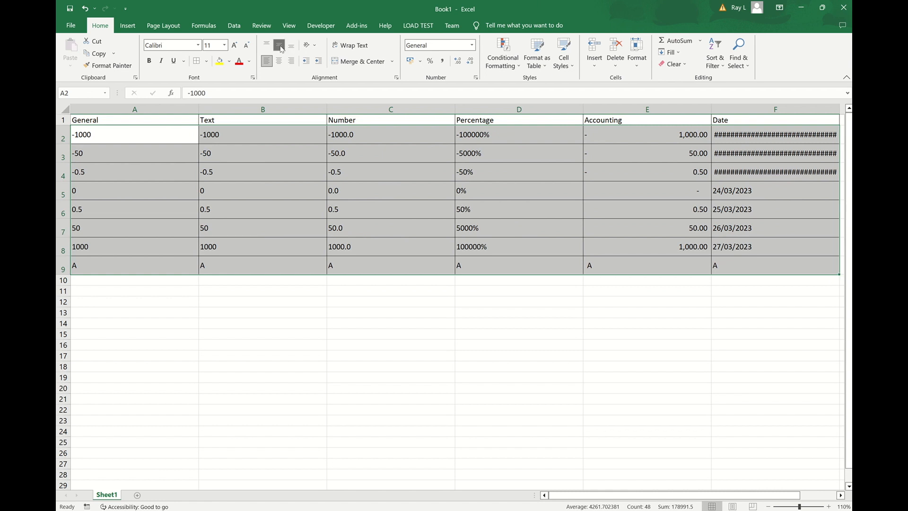
left_click(290, 46)
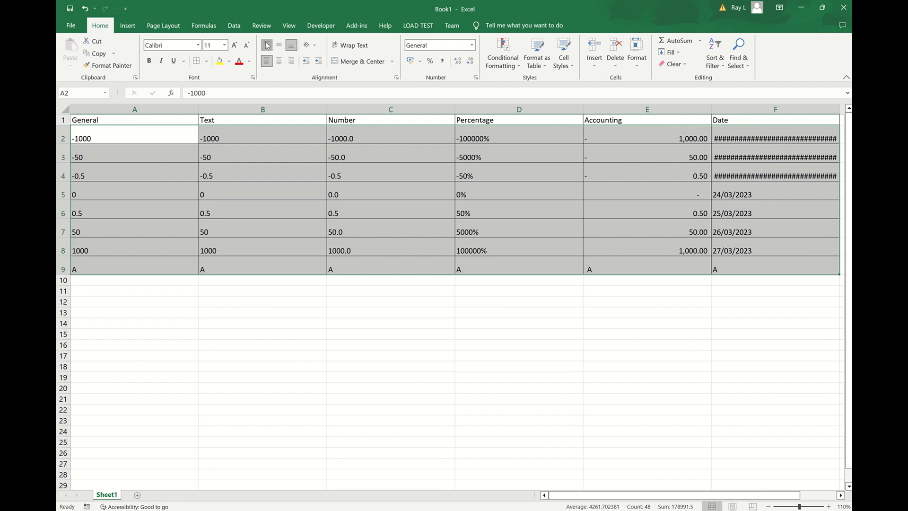
left_click(268, 45)
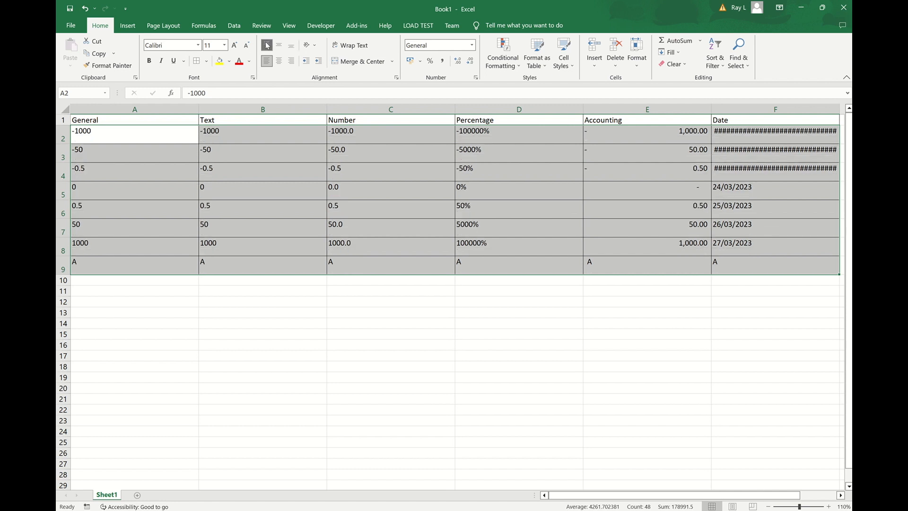
Step: Try center and right horizontal alignment on A2:F9, and restore left alignment
left_click(280, 63)
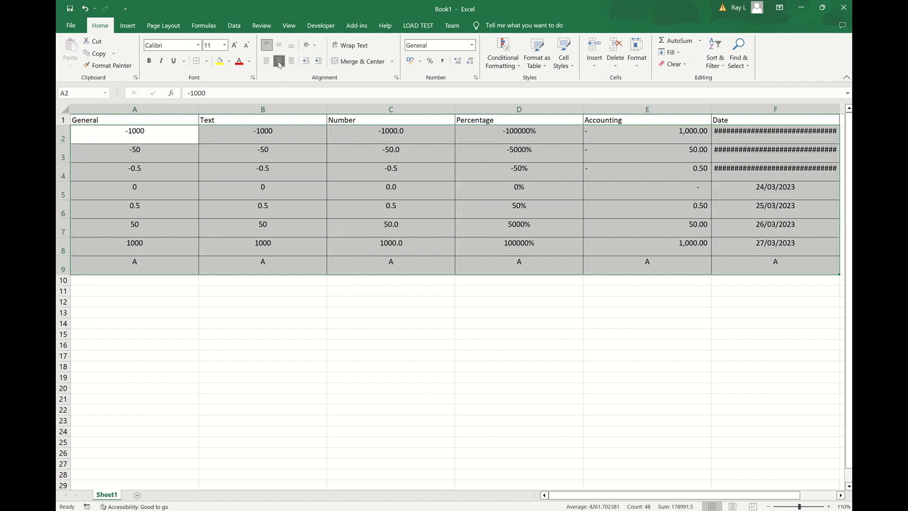
left_click(292, 62)
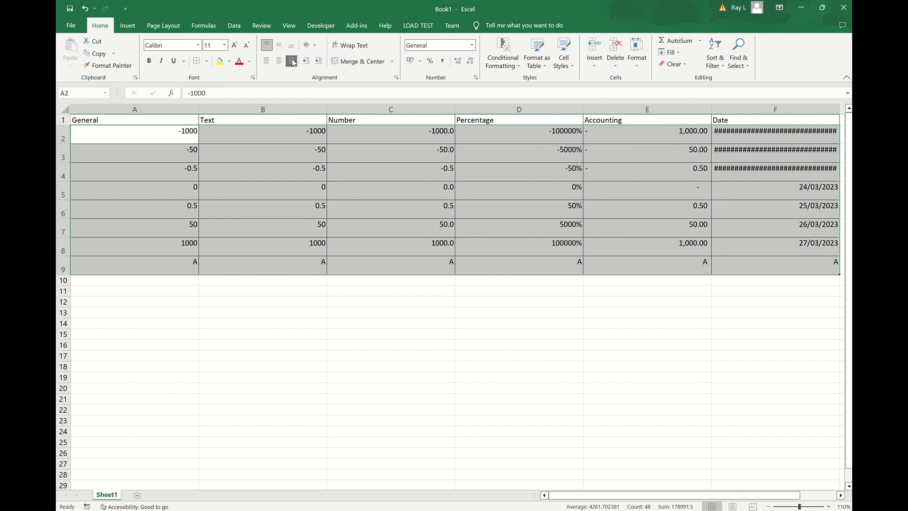
left_click(279, 61)
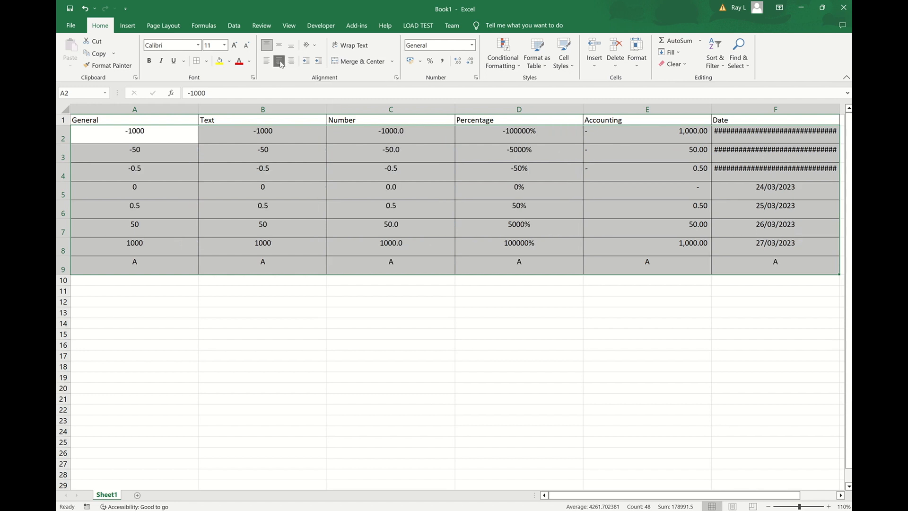
left_click(267, 61)
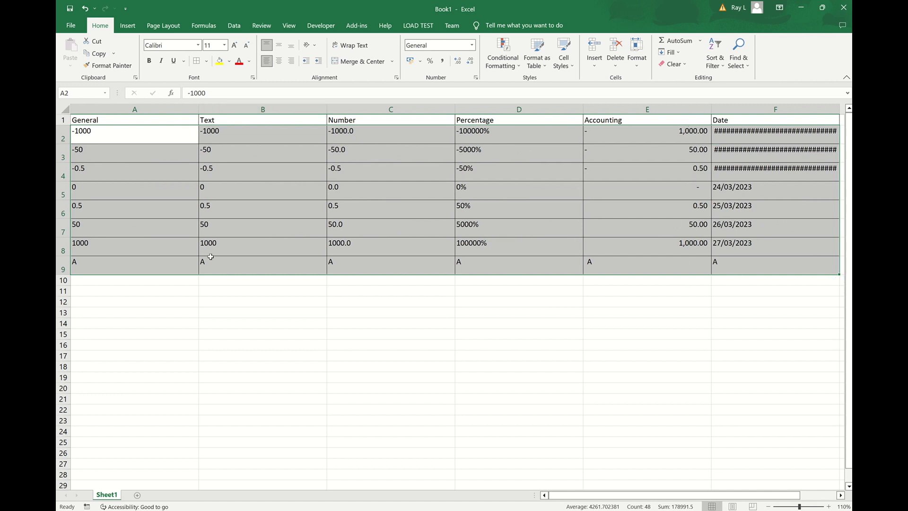
left_click(480, 345)
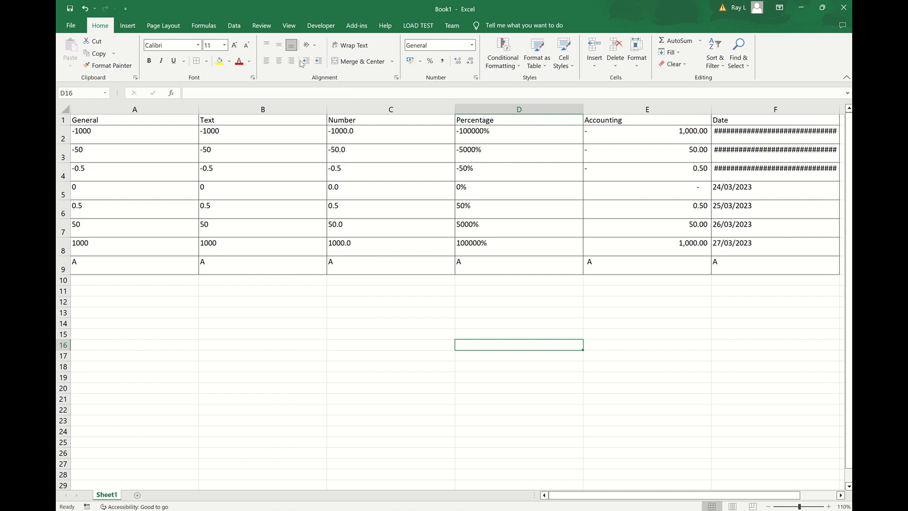
left_click(266, 61)
Step: Try indenting A2:F9 by two levels and by one level, removing the indent each time
left_click(98, 136)
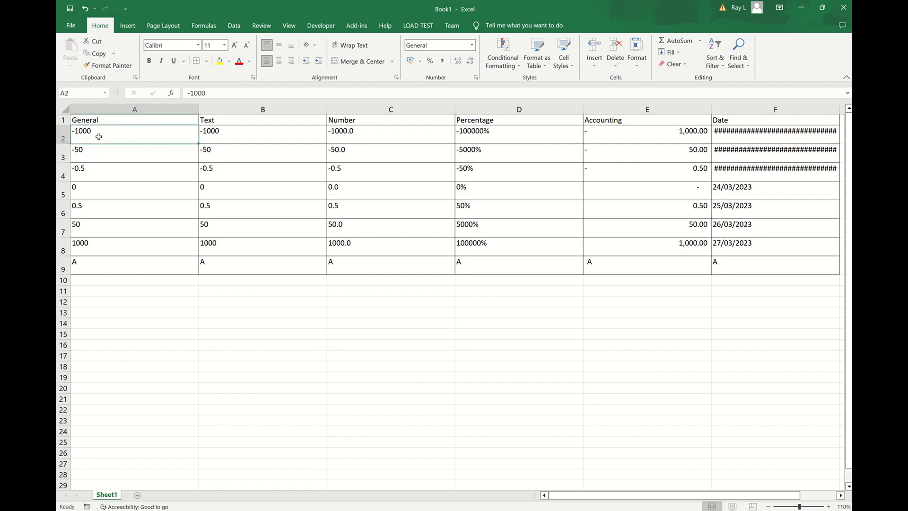
key("ctrl+shift+Right")
key("ctrl+shift+Down")
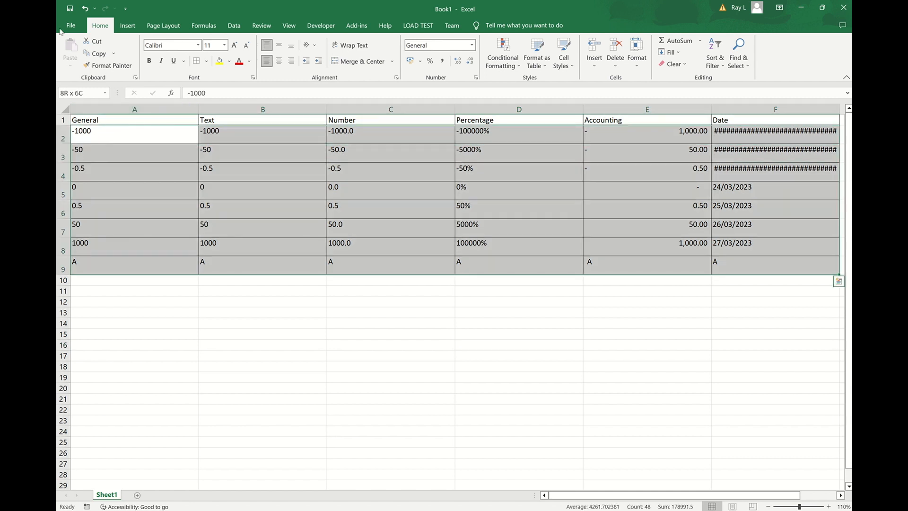
left_click(320, 63)
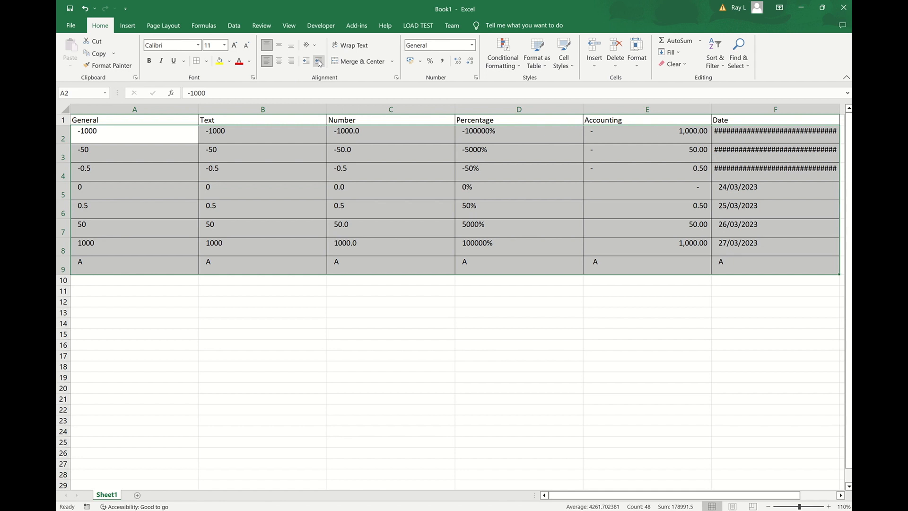
left_click(319, 63)
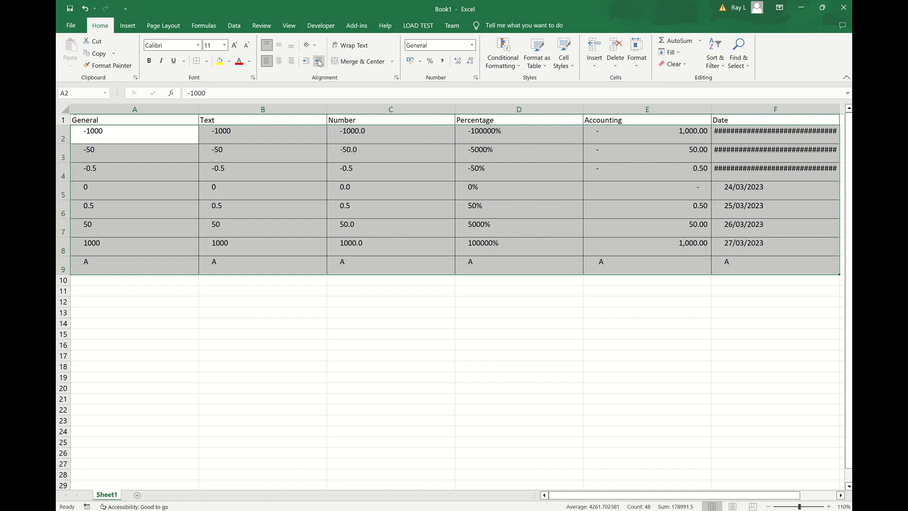
left_click(307, 63)
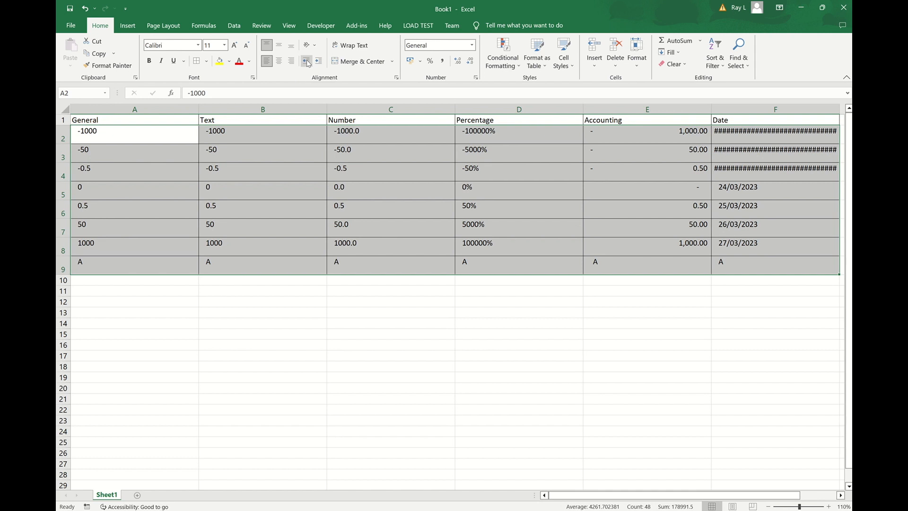
left_click(307, 63)
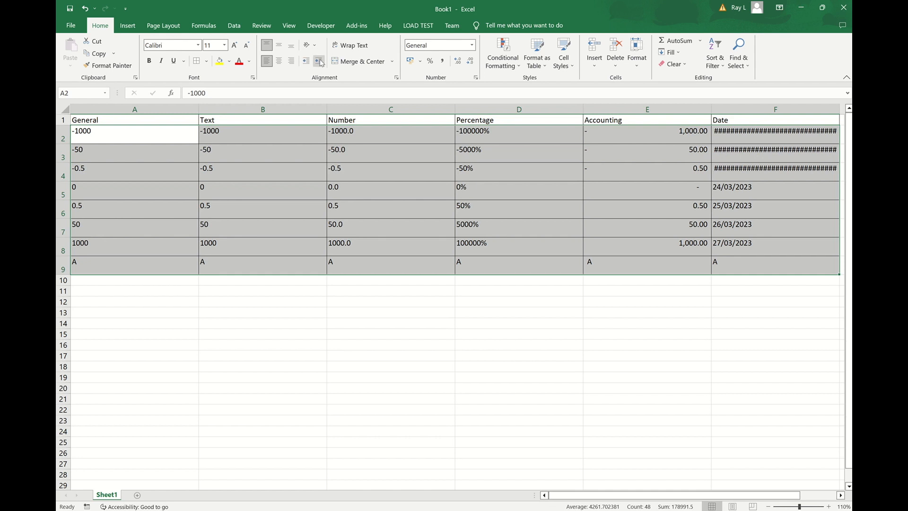
left_click(320, 61)
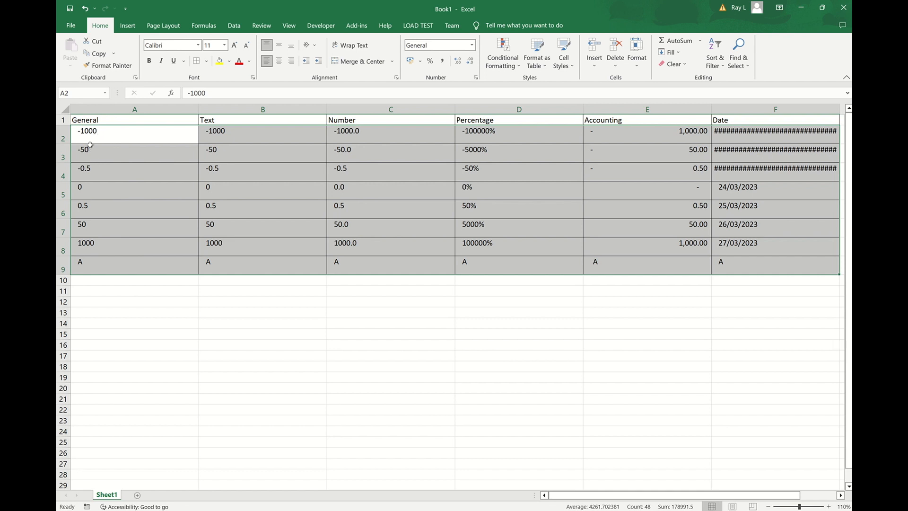
left_click(306, 61)
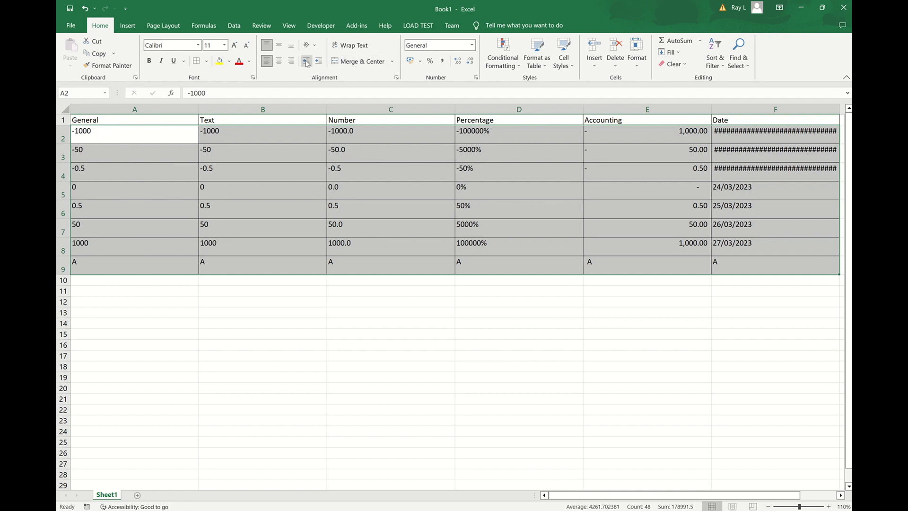
Step: Try indenting the whole Accounting column by two levels, and undo the indentation
left_click(669, 105)
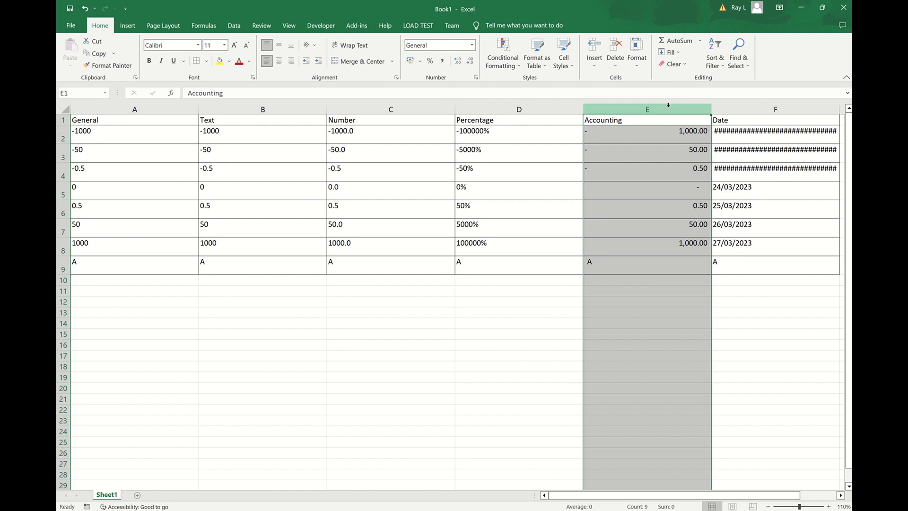
left_click(319, 63)
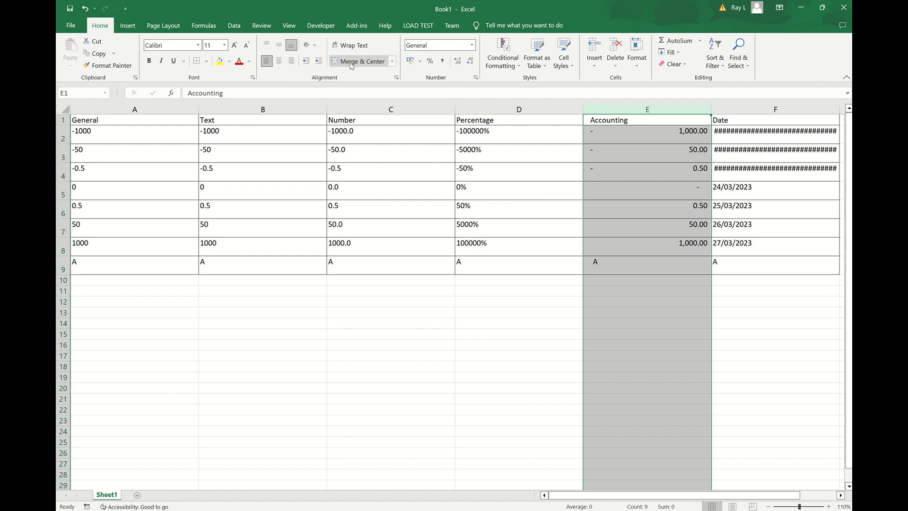
left_click(319, 60)
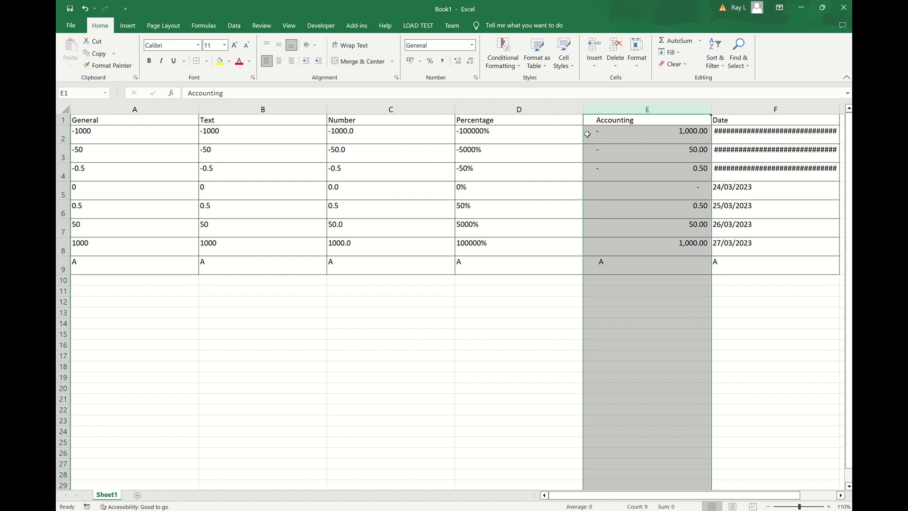
key("ctrl+z")
left_click(463, 332)
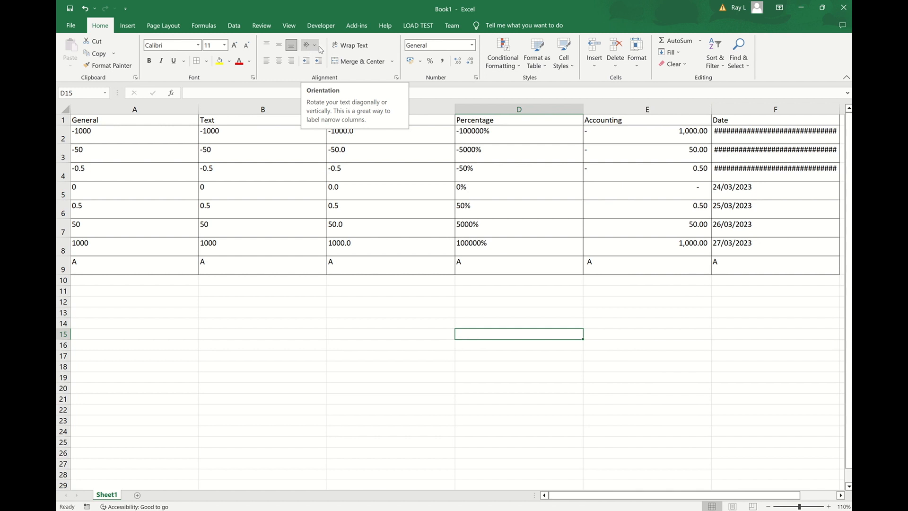
Step: Increase the height of header row 1 to about four times its size and select headers A1:F1
left_click(64, 121)
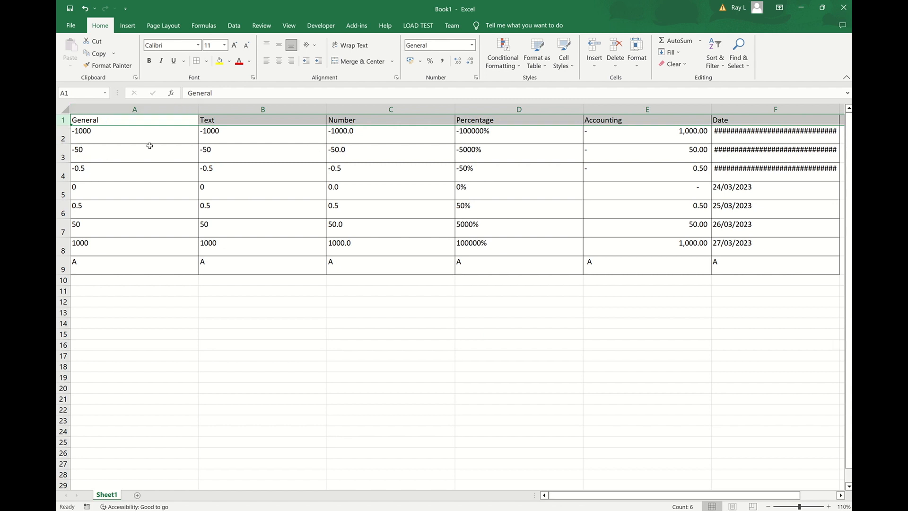
left_click_drag(65, 125, 65, 159)
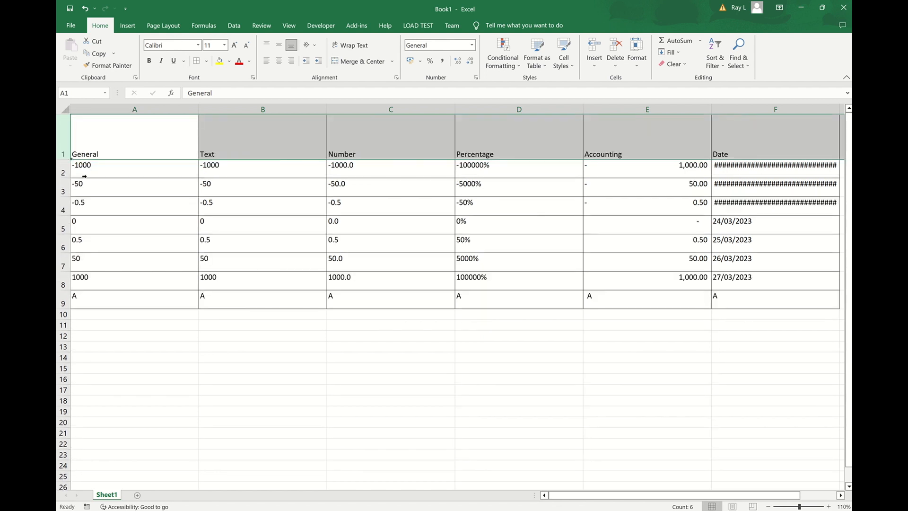
left_click_drag(140, 139, 767, 138)
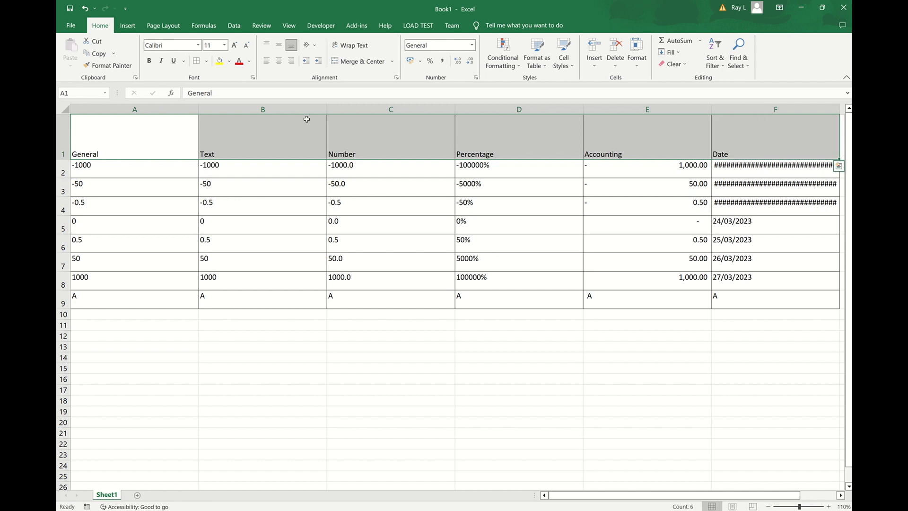
Step: Try the Angle Counterclockwise, Angle Clockwise and Vertical Text orientations on headers A1:F1
left_click(315, 48)
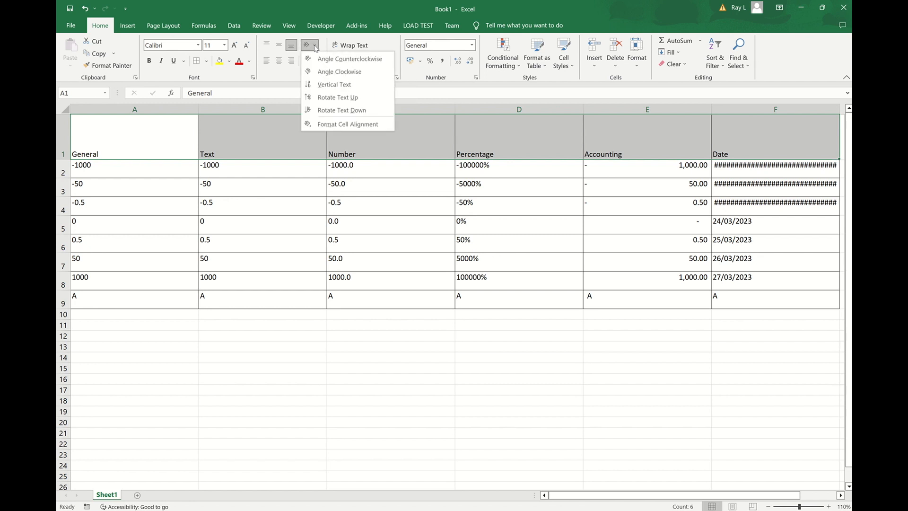
left_click(340, 60)
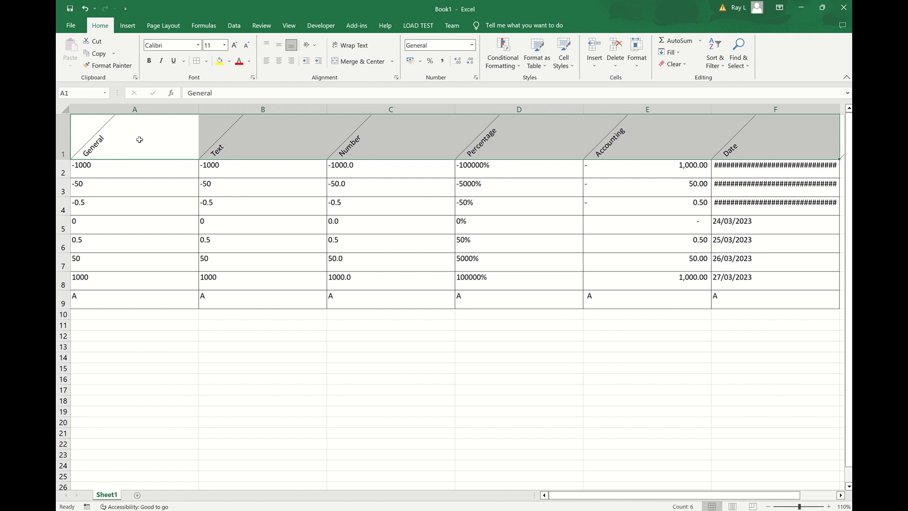
left_click(314, 46)
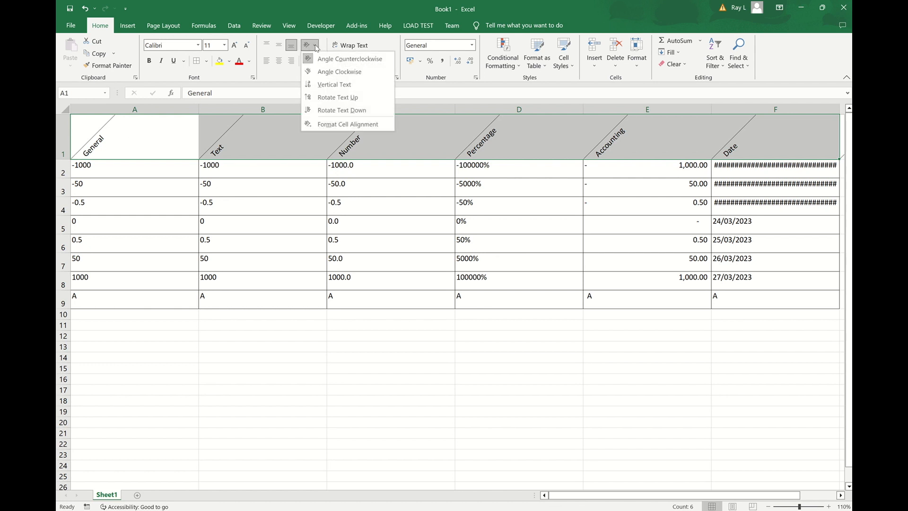
left_click(338, 73)
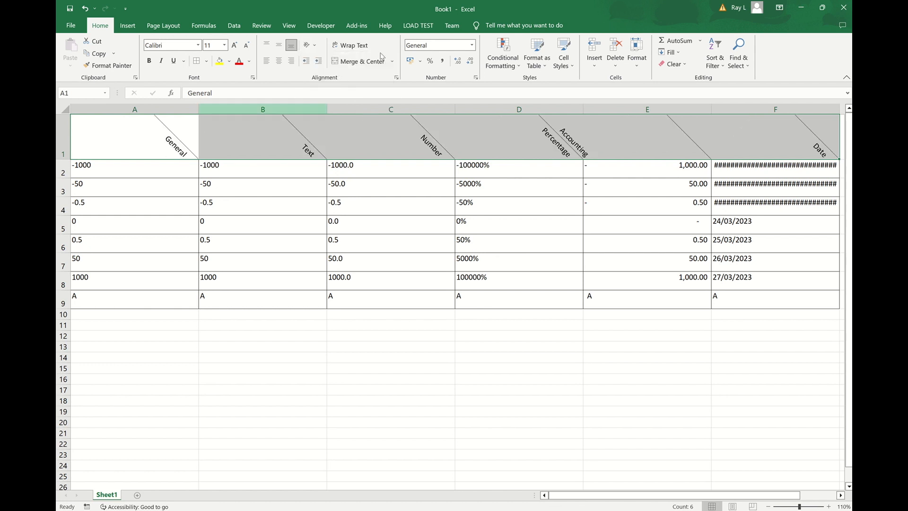
left_click(320, 48)
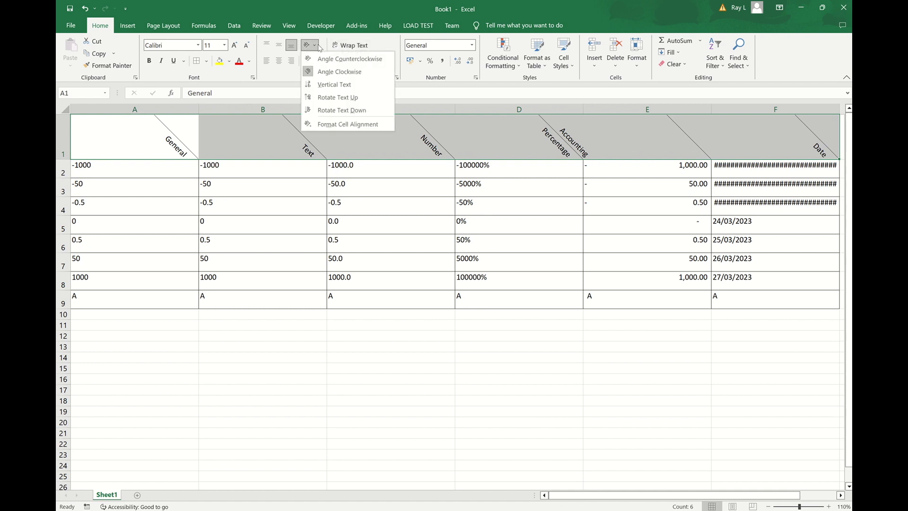
left_click(335, 85)
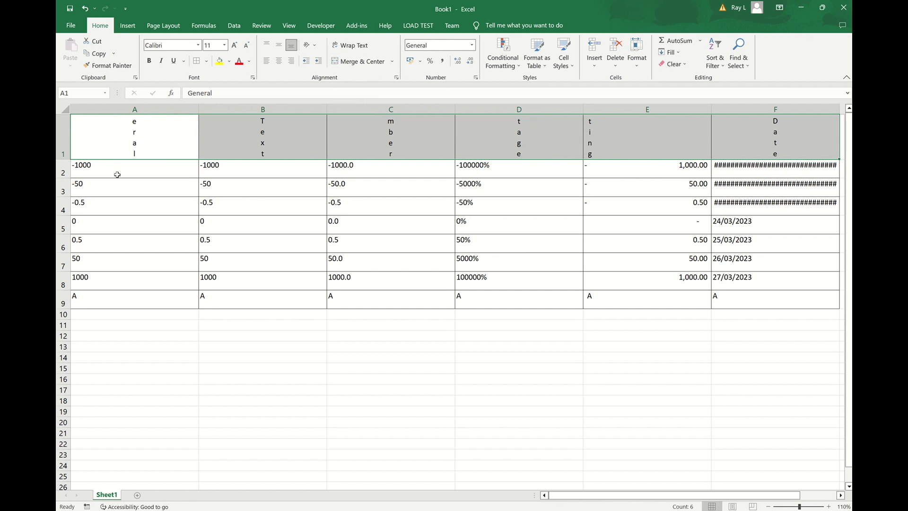
Step: Make row 1 about twice as tall, and set headers A1:F1 to Rotate Text Down after trying Rotate Text Up
left_click_drag(65, 160, 67, 208)
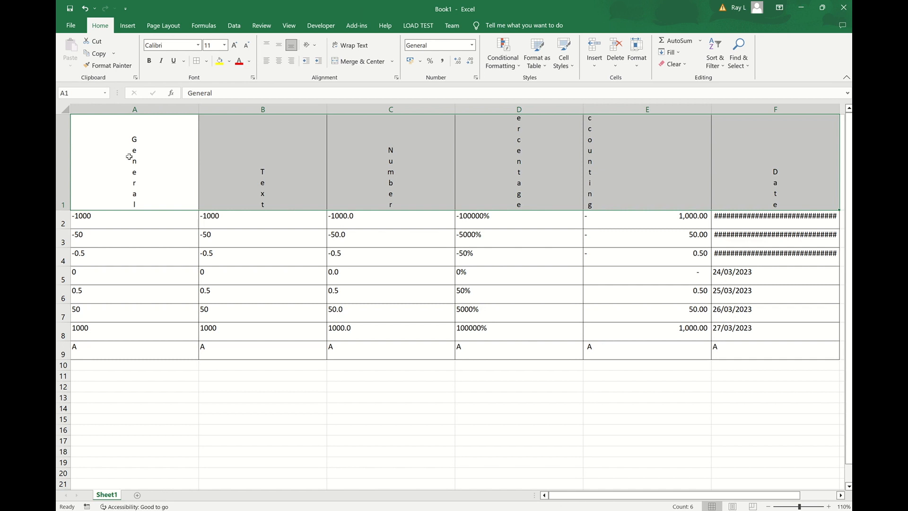
left_click(315, 47)
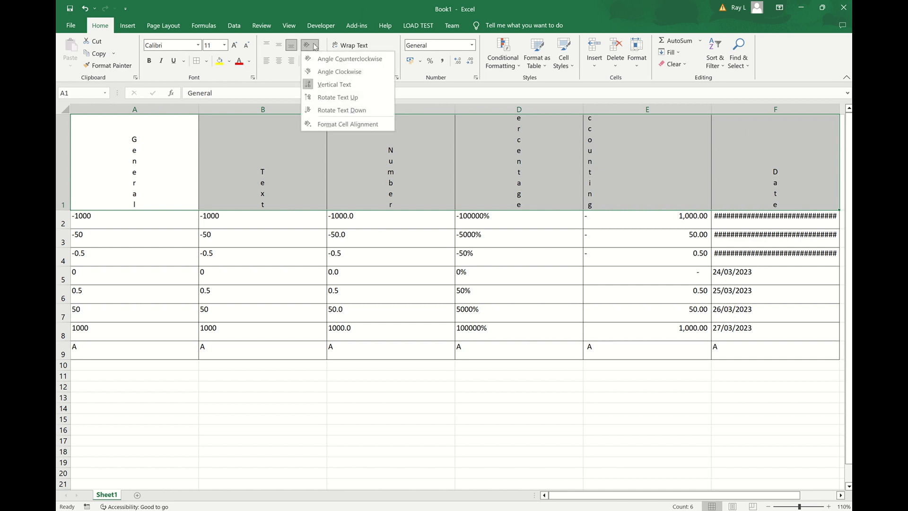
left_click(328, 99)
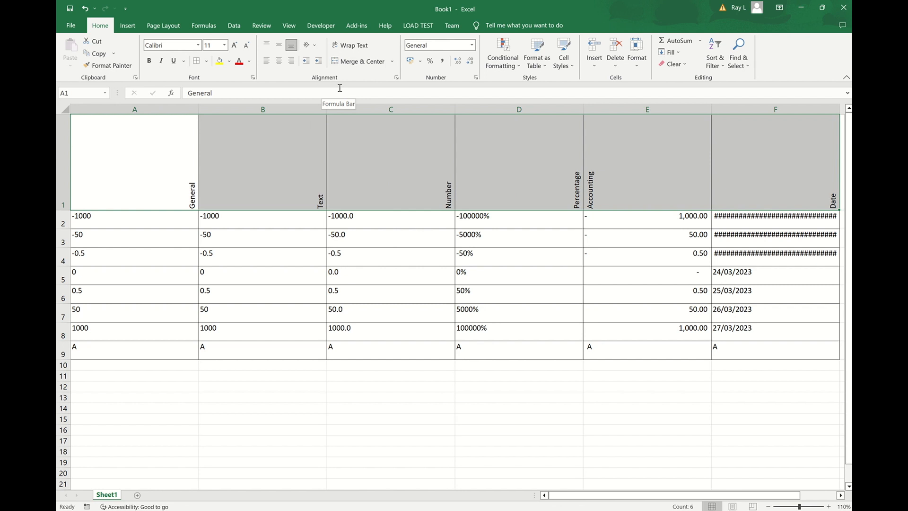
left_click(313, 45)
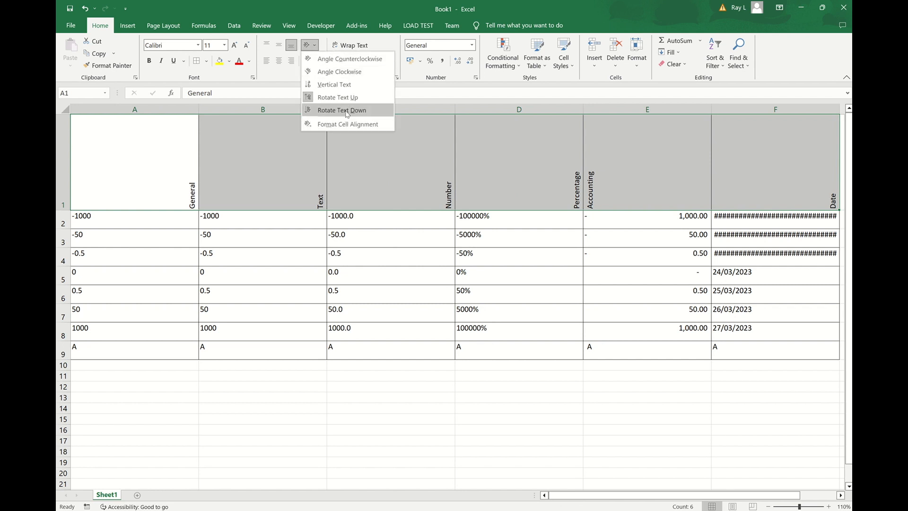
left_click(346, 111)
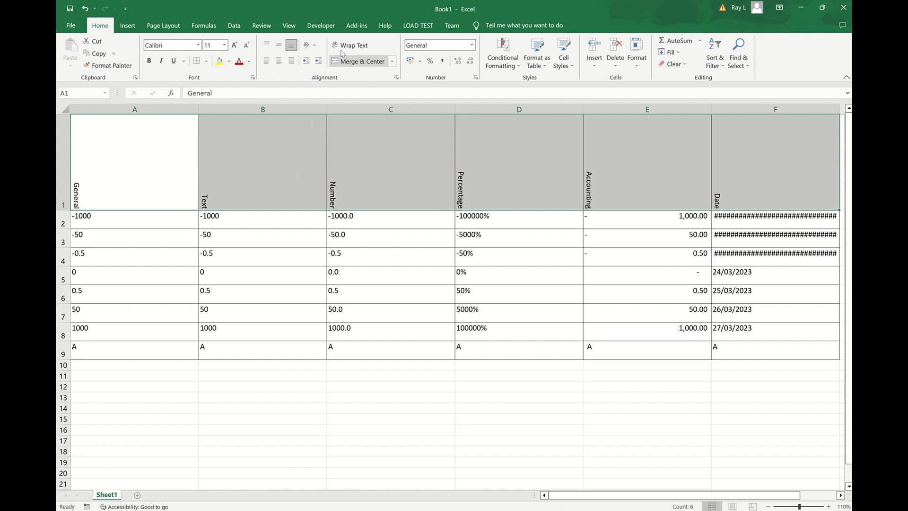
Step: View the full cell alignment settings for headers A1:F1 and dismiss them without changes
left_click(310, 45)
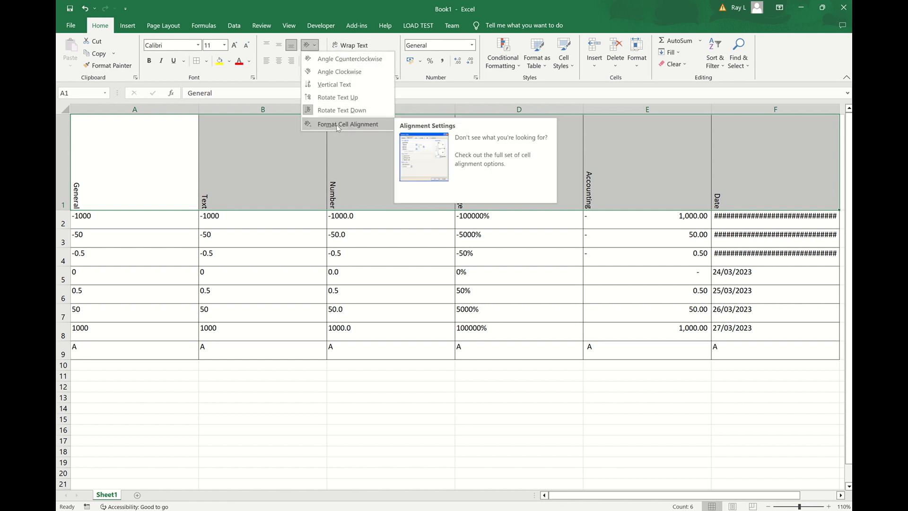
left_click(337, 124)
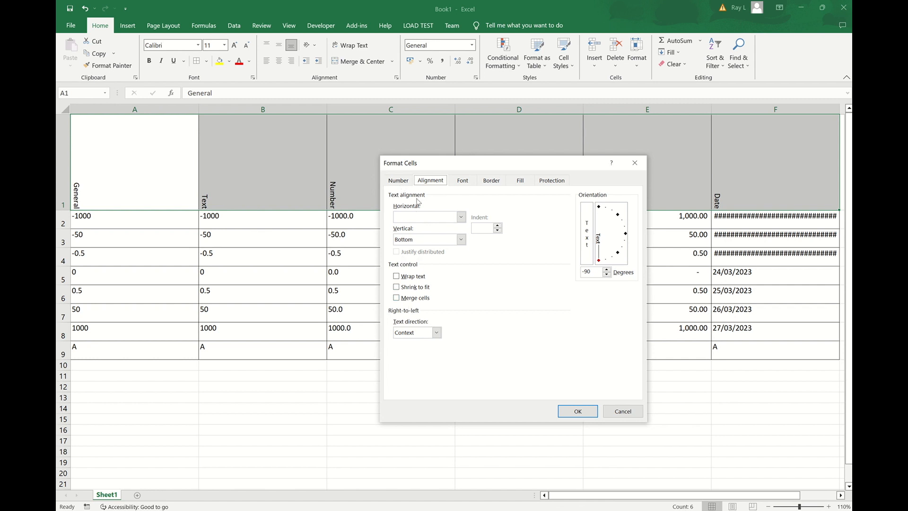
left_click(632, 412)
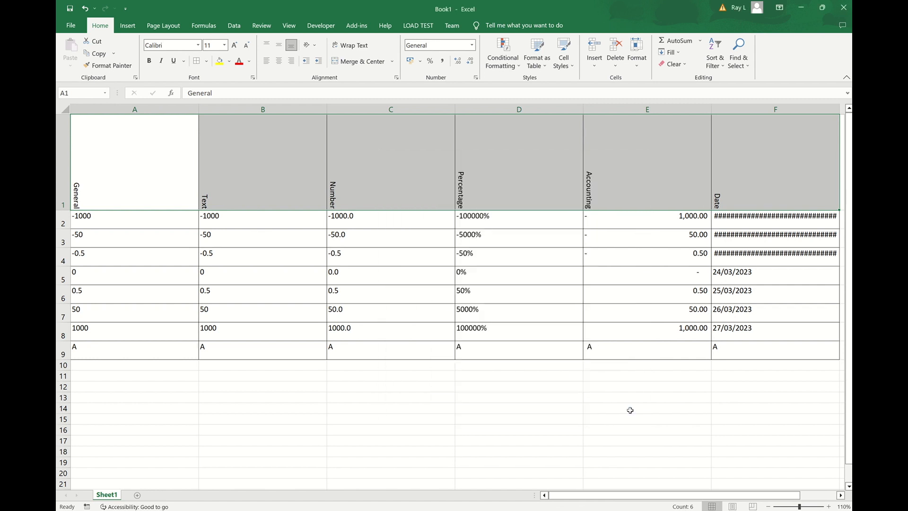
Step: Try a custom shallow upward text angle on the General heading in A1 through Format Cells, and undo it
left_click(153, 168)
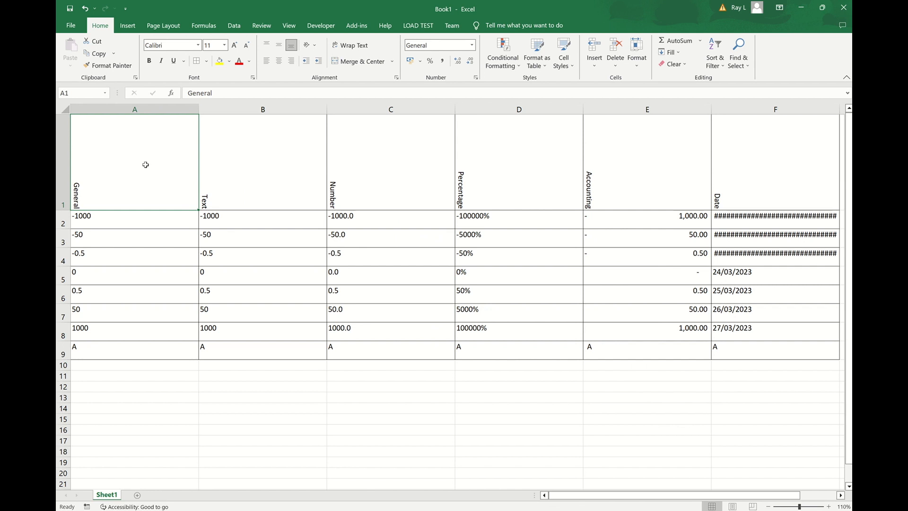
right_click(148, 166)
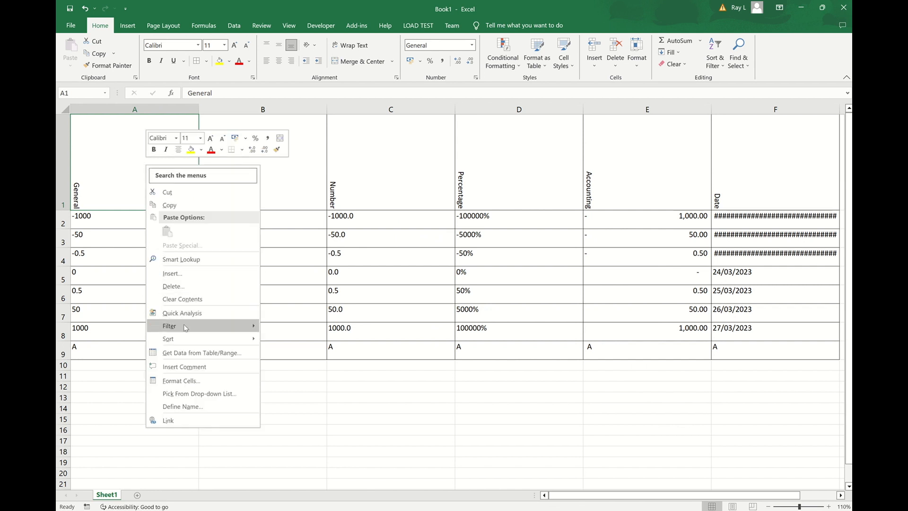
left_click(192, 384)
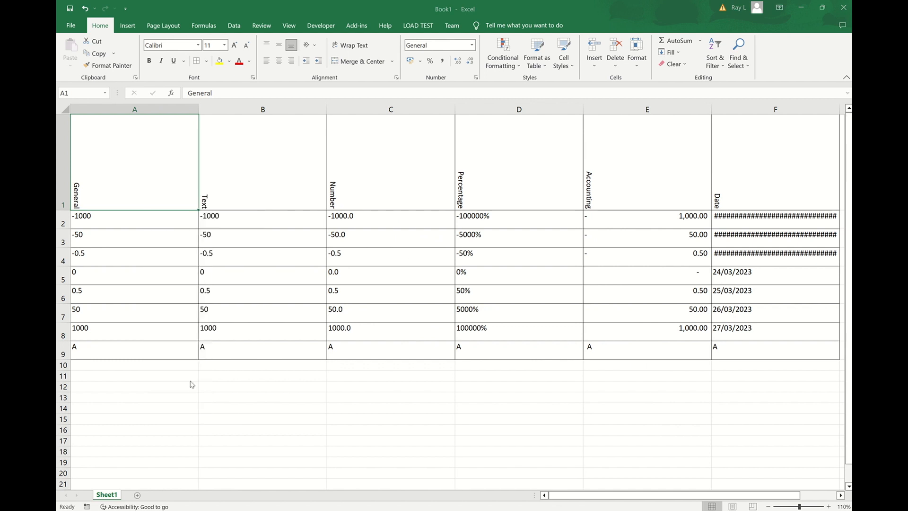
left_click_drag(175, 249, 502, 157)
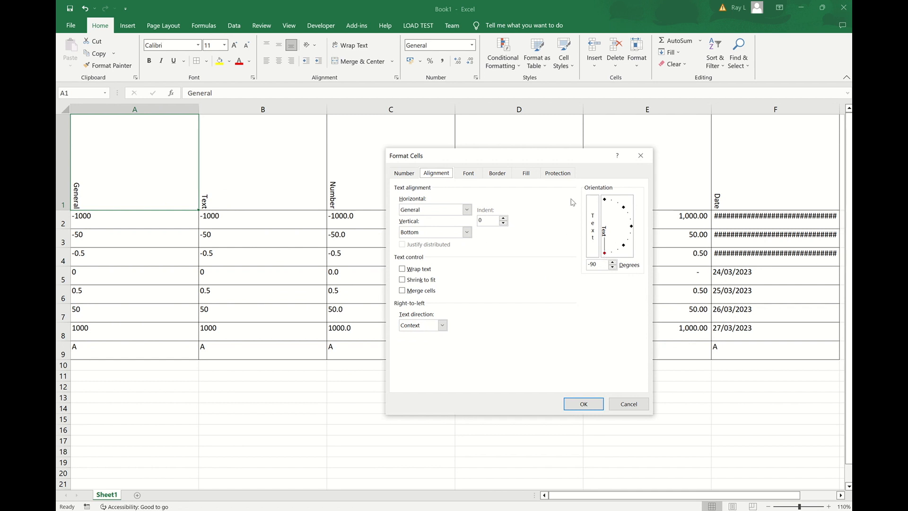
left_click_drag(606, 254, 628, 219)
left_click(589, 403)
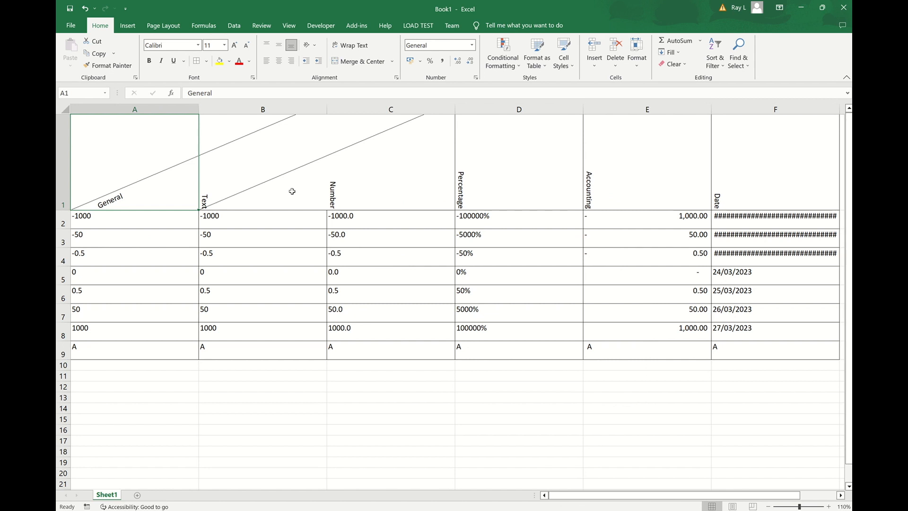
key("ctrl+z")
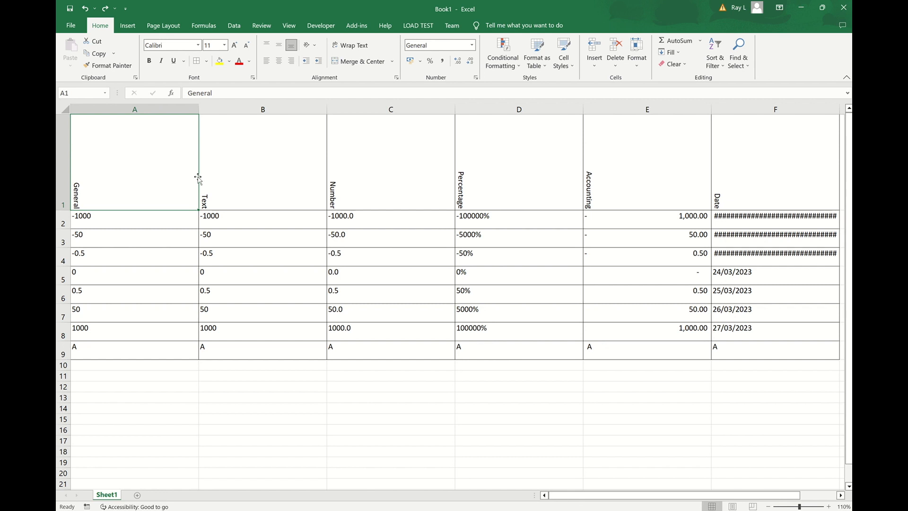
Step: Remove the Rotate Text Down orientation from heading A1, and adjust column A's width by autofitting and widening it manually
double_click(200, 107)
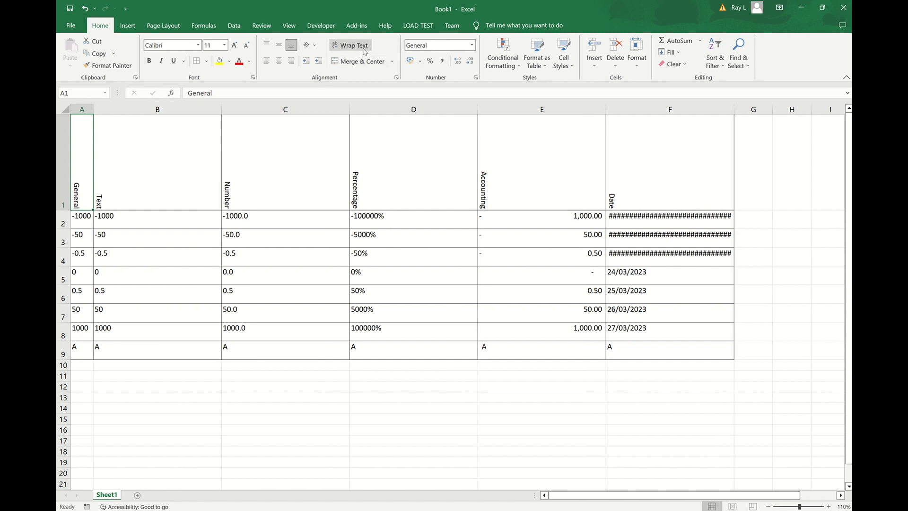
left_click(318, 47)
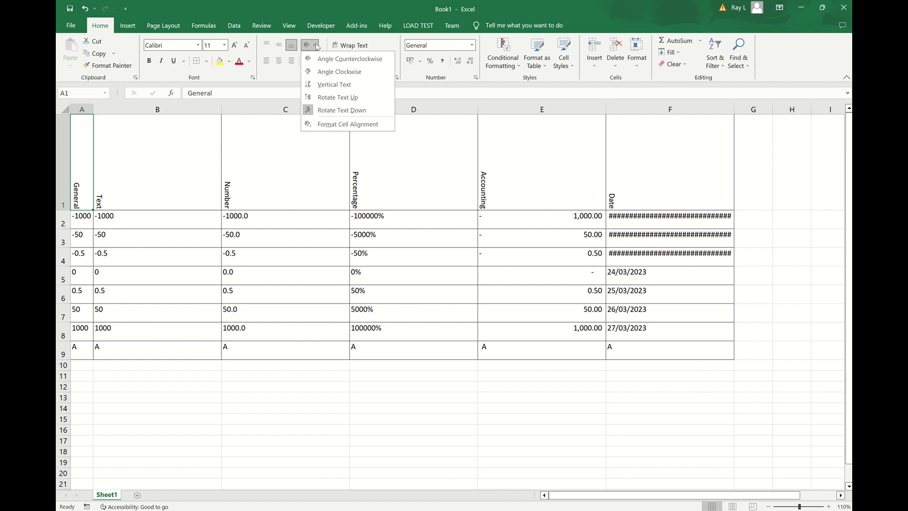
left_click(327, 109)
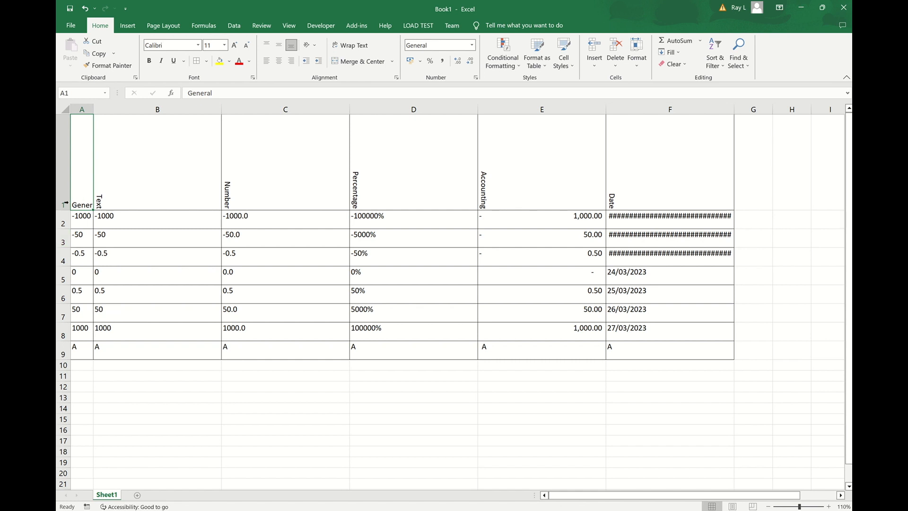
double_click(94, 109)
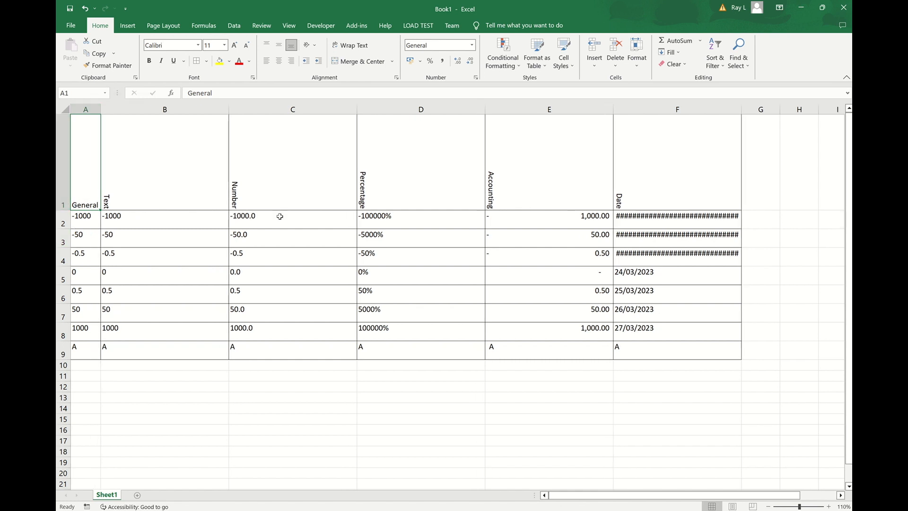
left_click_drag(101, 110, 143, 112)
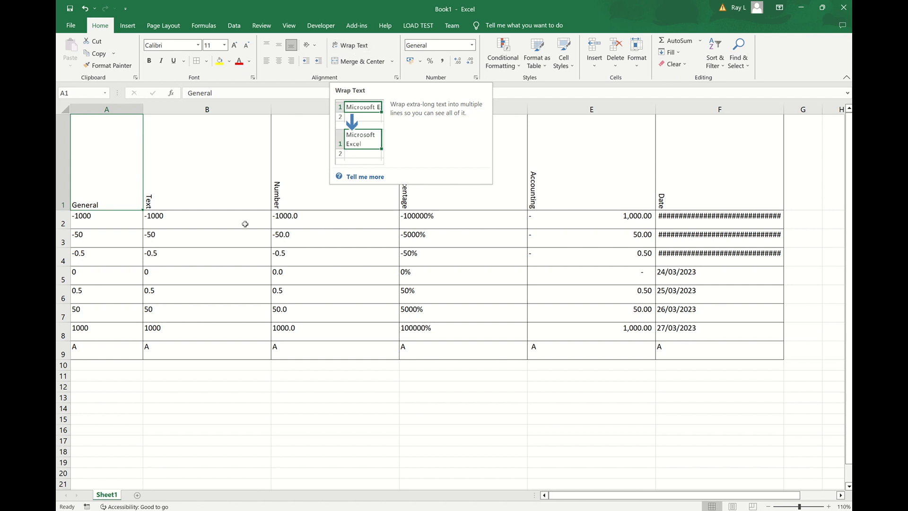
Step: Remove the Rotate Text Down orientation from the Percentage heading in D1
left_click(438, 189)
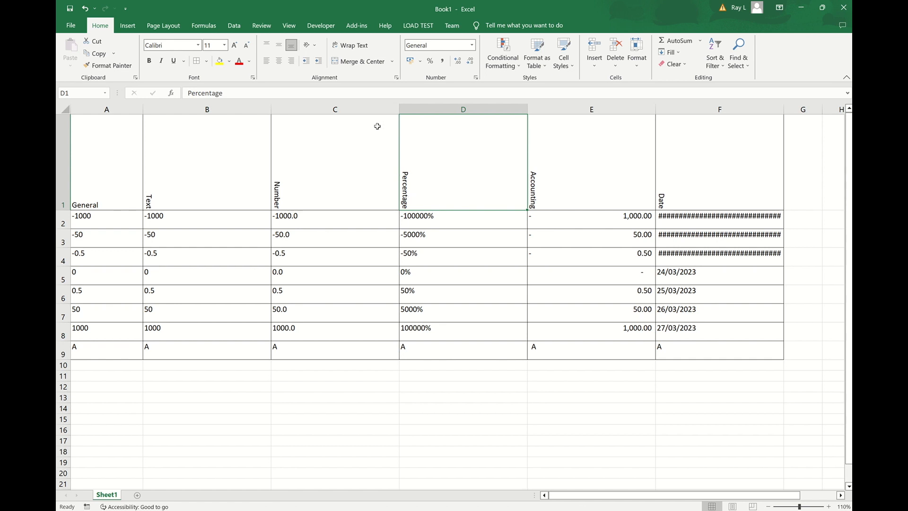
left_click(316, 46)
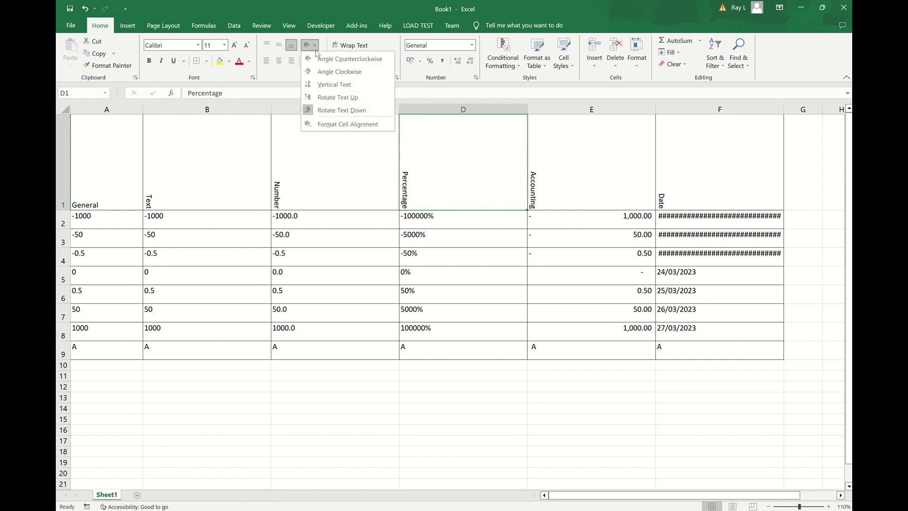
left_click(326, 111)
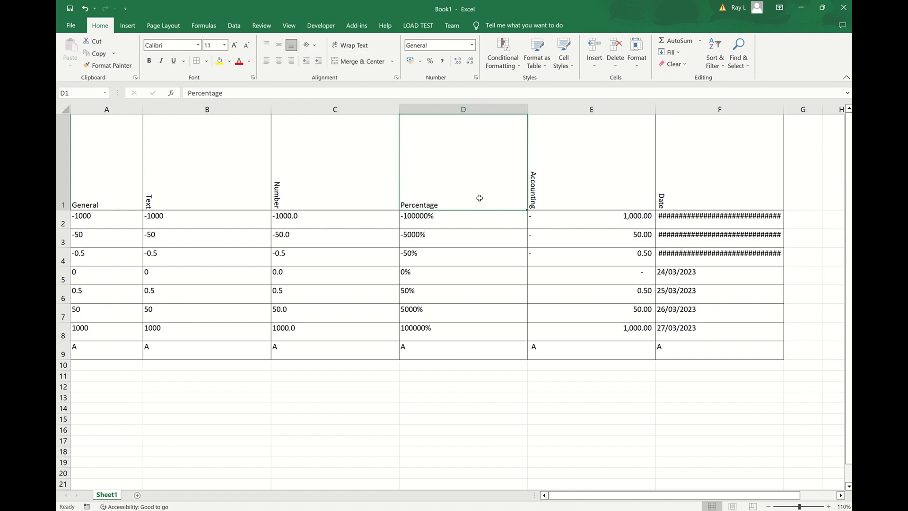
Step: Extend the heading in D1 to read "Percentage of the contents of the cell entered"
double_click(456, 203)
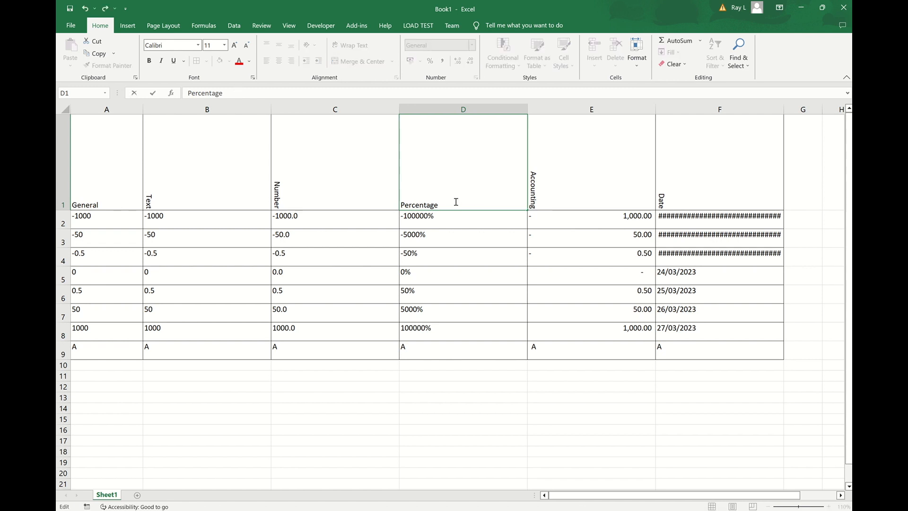
type("of the contents of th")
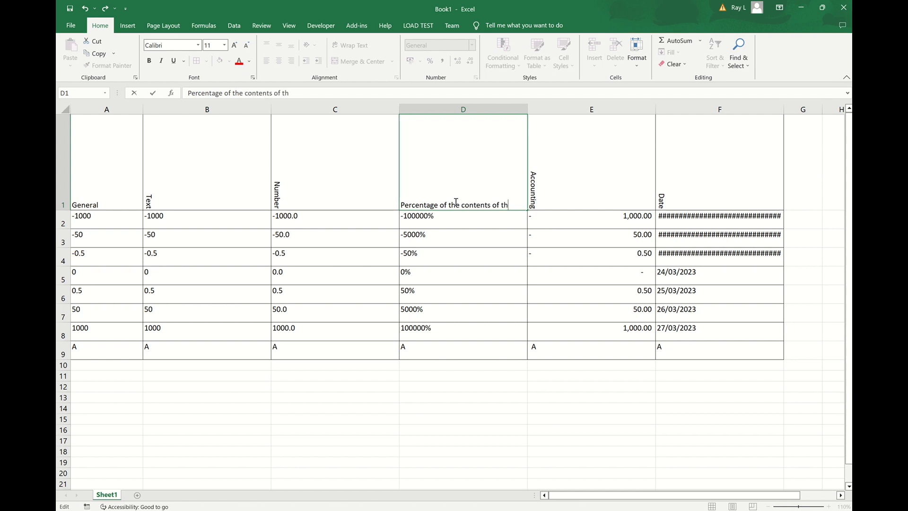
type("e cell entered")
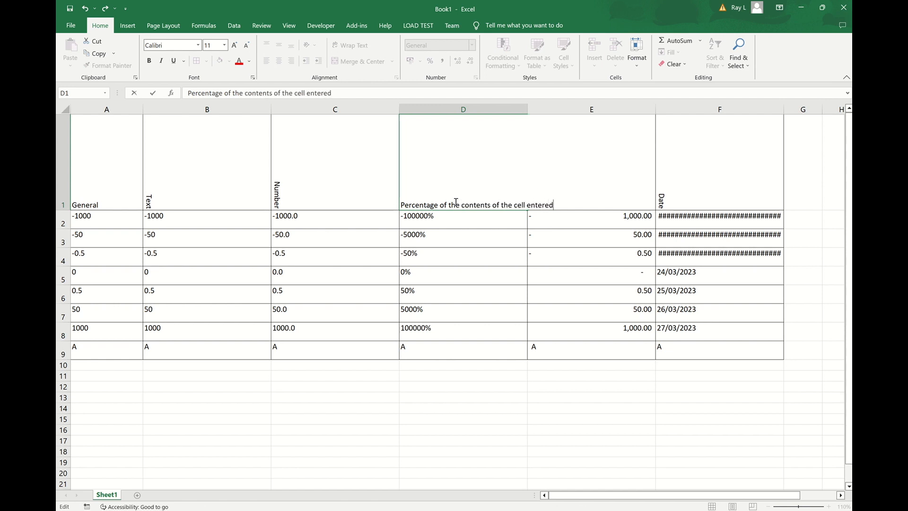
key("Return")
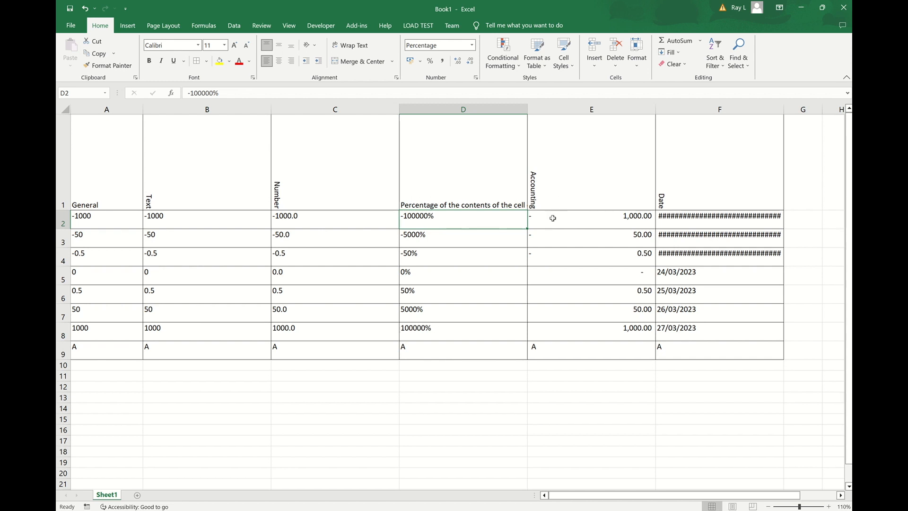
Step: Wrap the text in heading D1 and try several narrower widths for column D, ending with a moderate width slightly narrower than the original
left_click(457, 158)
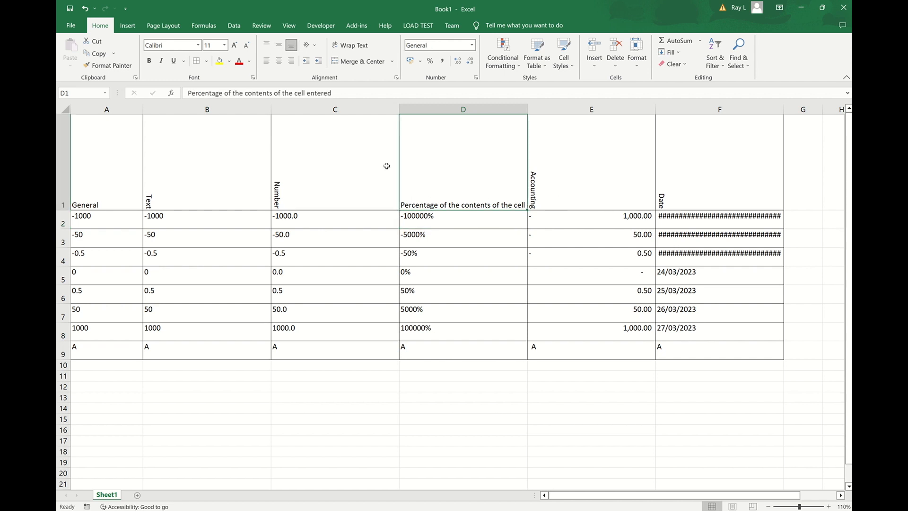
left_click(359, 47)
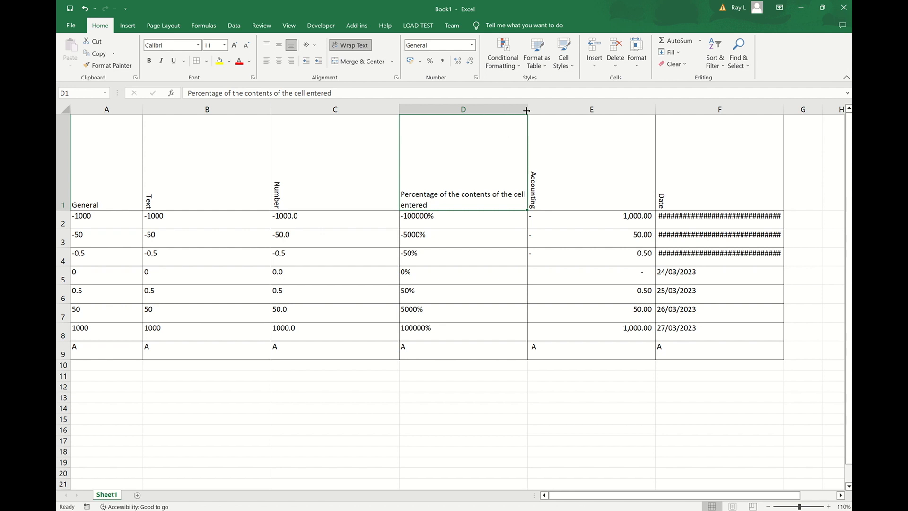
left_click_drag(527, 110, 493, 112)
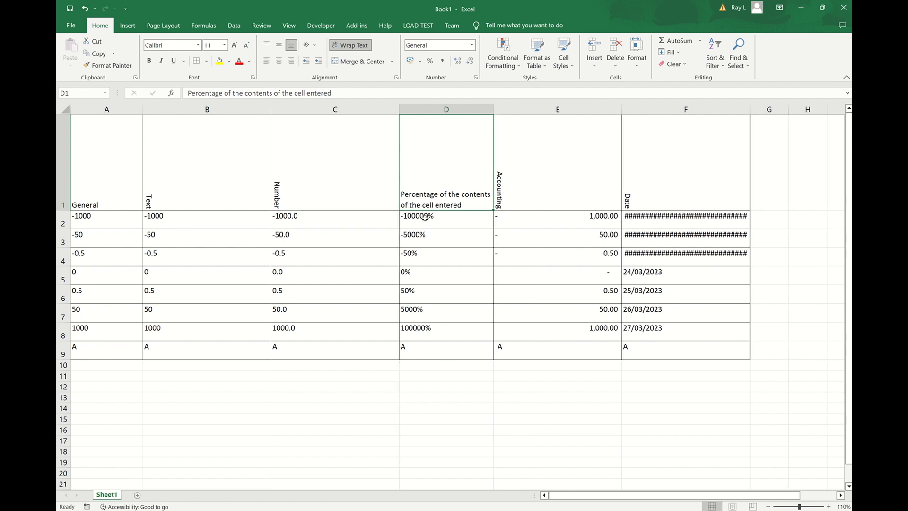
left_click_drag(493, 111, 463, 114)
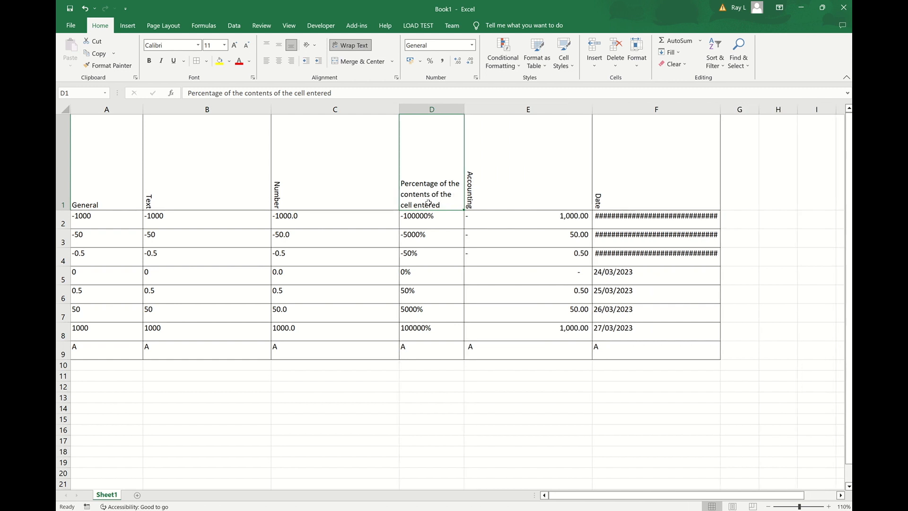
left_click_drag(464, 110, 433, 116)
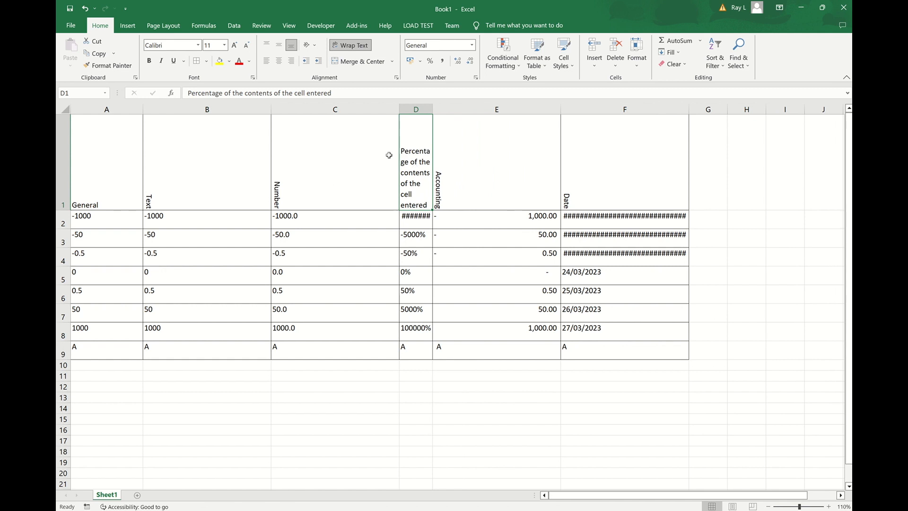
left_click_drag(431, 112, 504, 112)
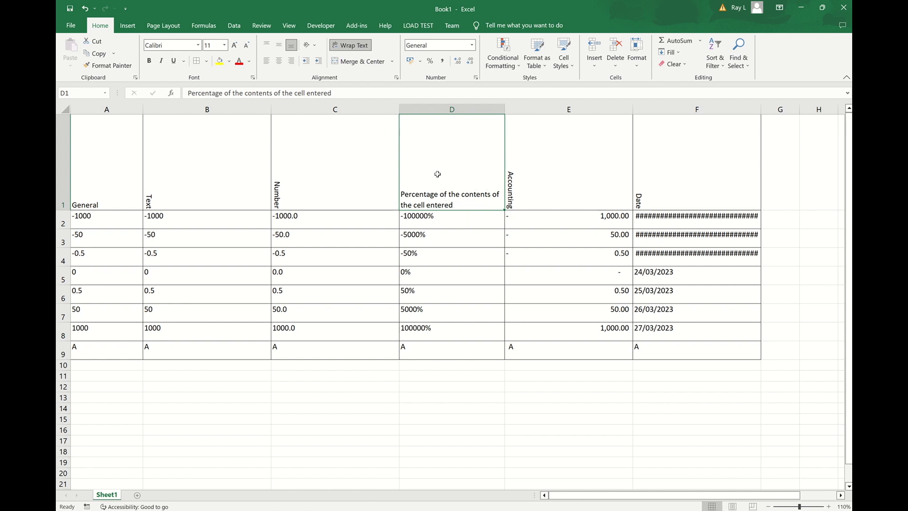
Step: Merge and center heading cells D1:F1, keeping only the upper-left value
left_click_drag(481, 173, 662, 169)
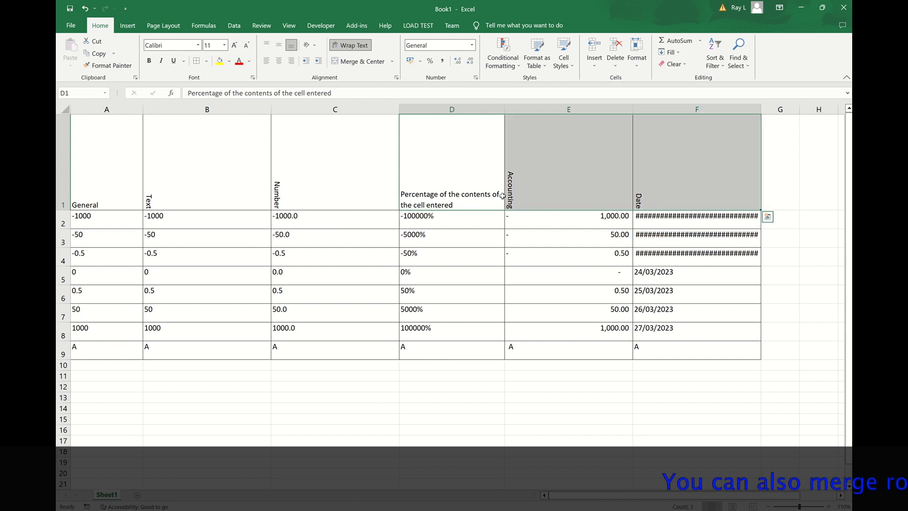
left_click(352, 62)
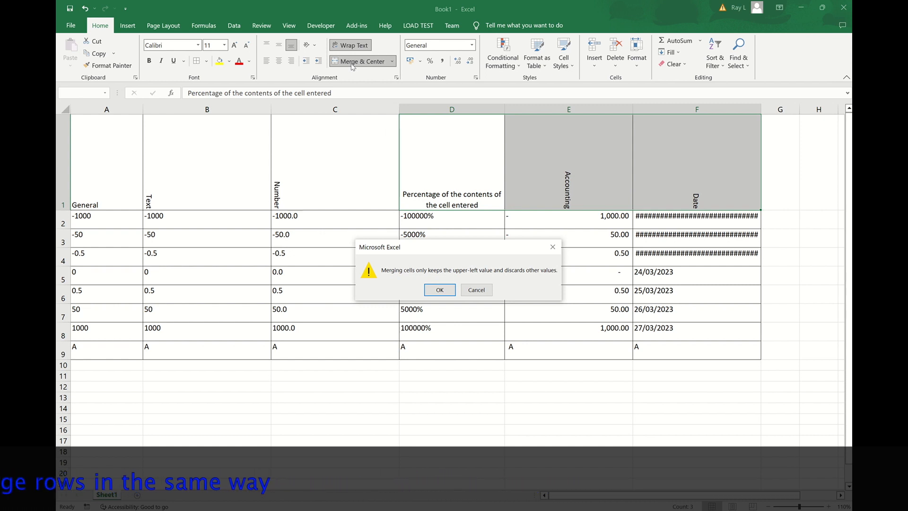
left_click(441, 291)
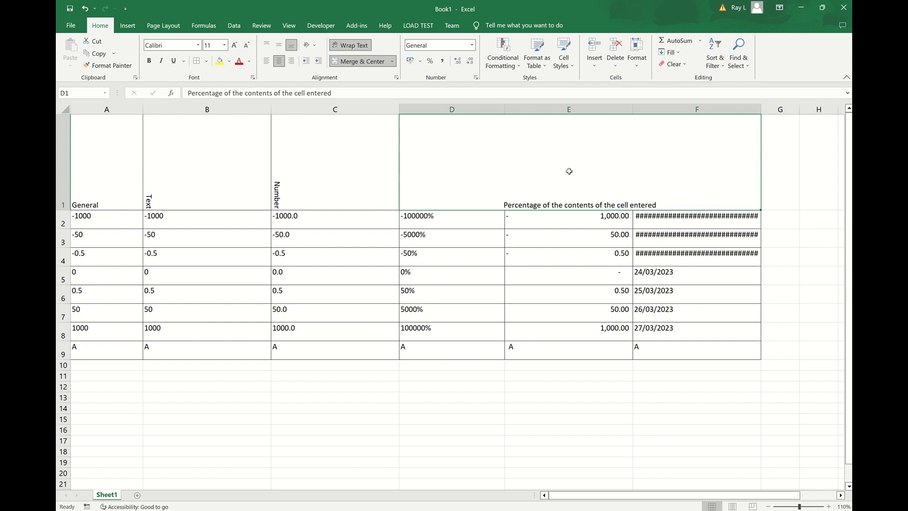
Step: Enter the formula =D1 in cell D11 to reference the merged heading
left_click(446, 376)
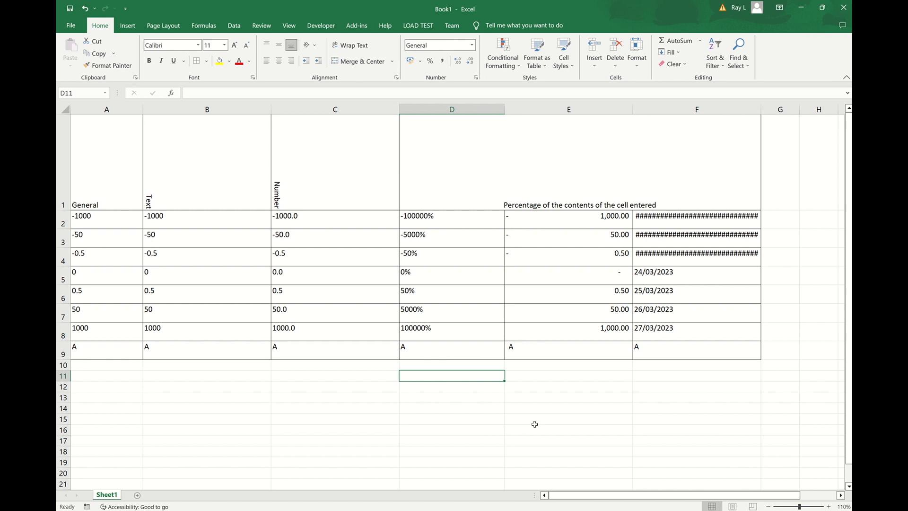
type("=")
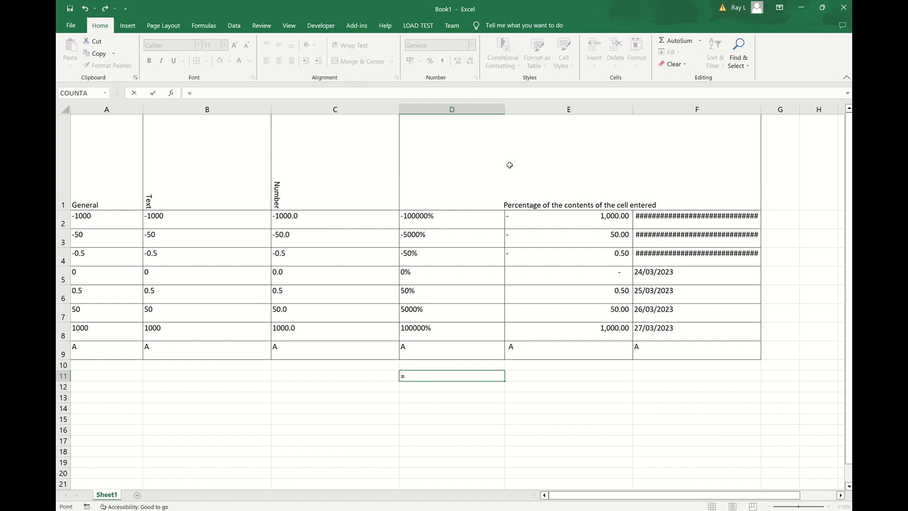
left_click(509, 164)
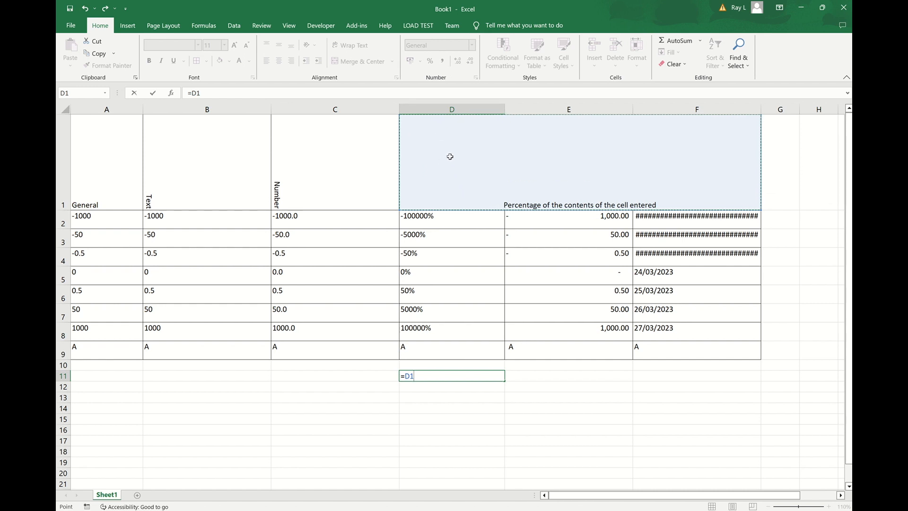
key("Return")
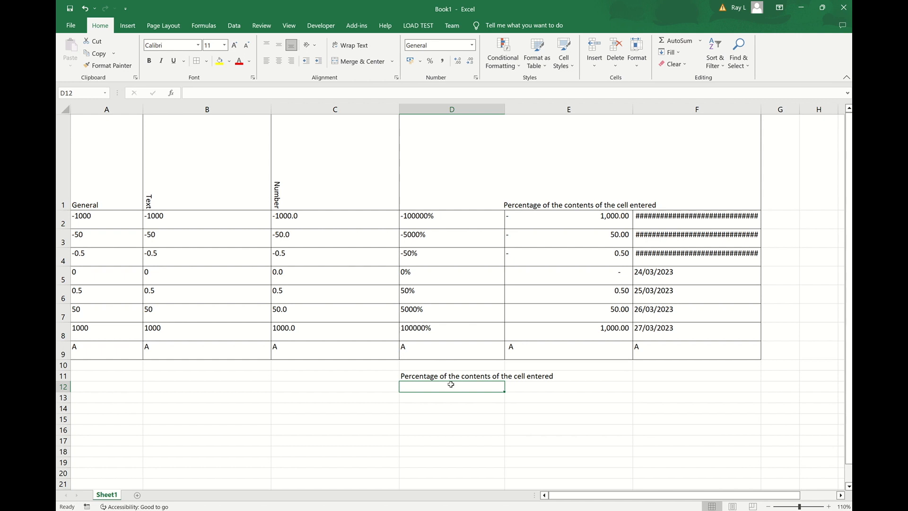
Step: Reference the other two cells of the merged heading by entering =E1 in D12 and =F1 in D13
type("=")
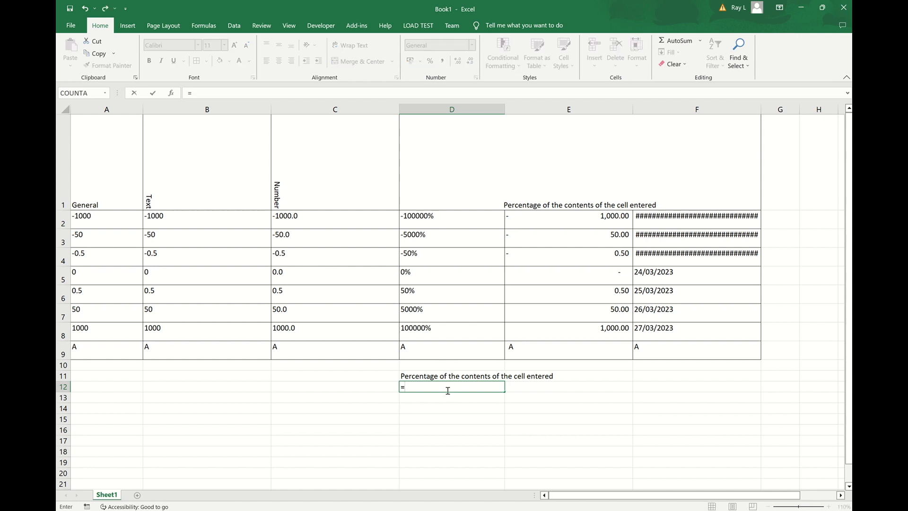
type("E2")
key("Return")
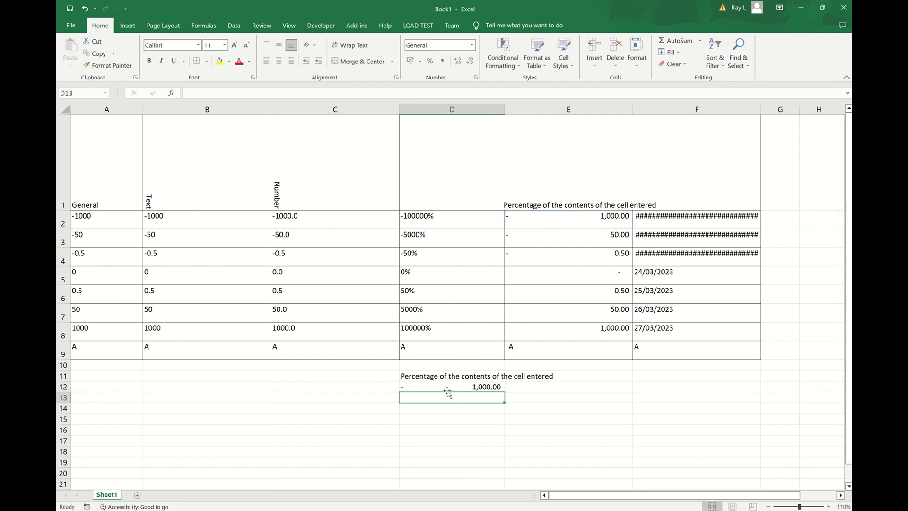
left_click(447, 389)
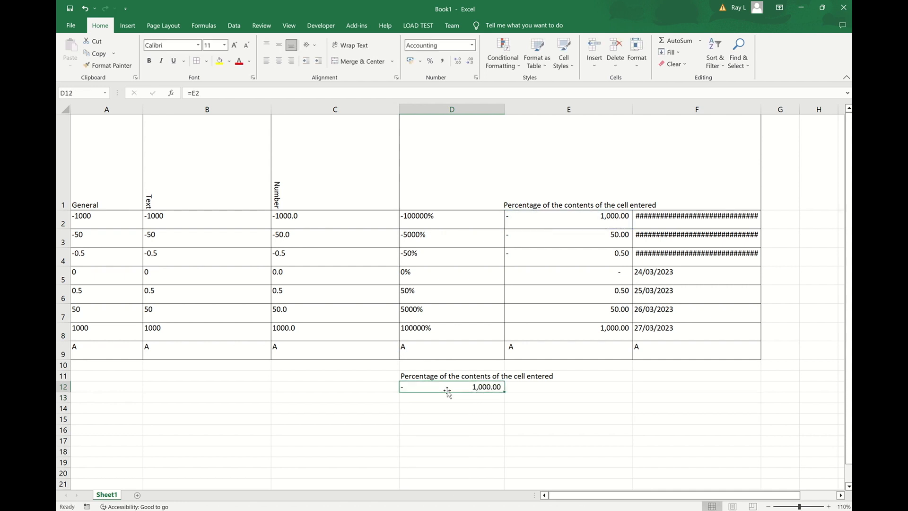
left_click(238, 93)
key("BackSpace")
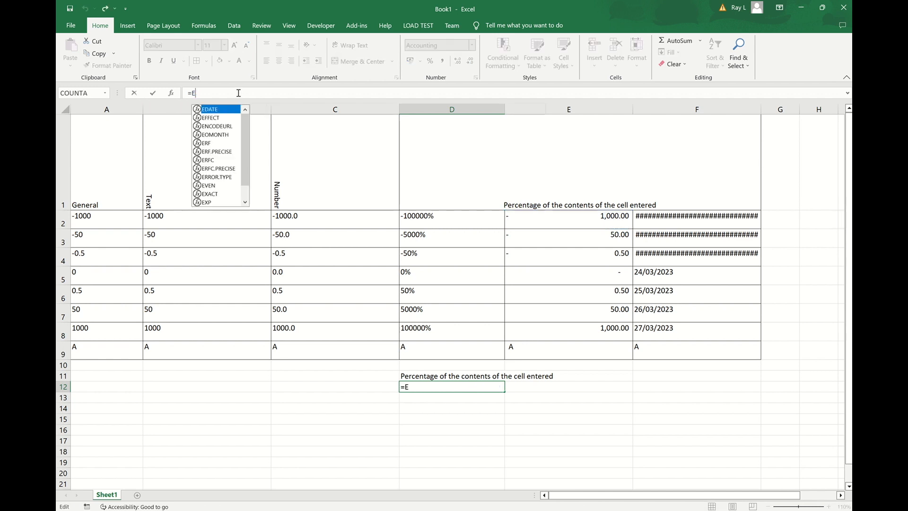
type("1")
key("Return")
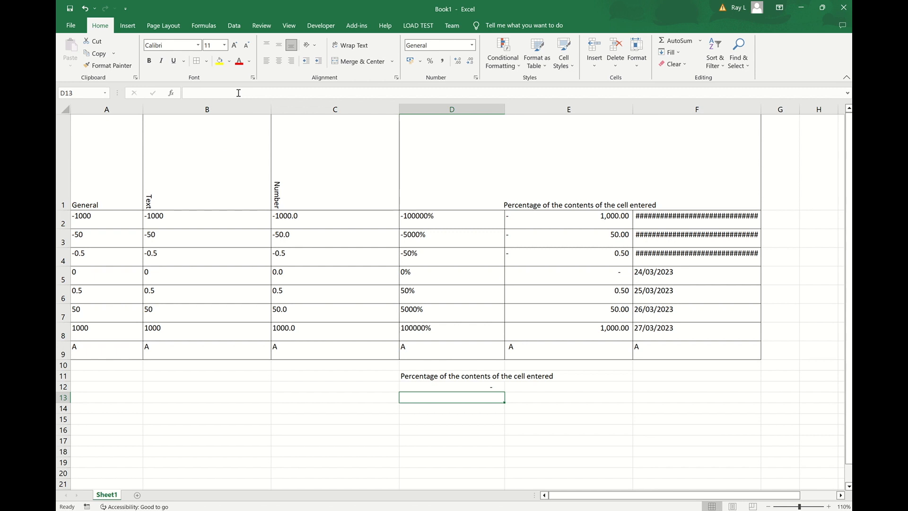
type("=F1")
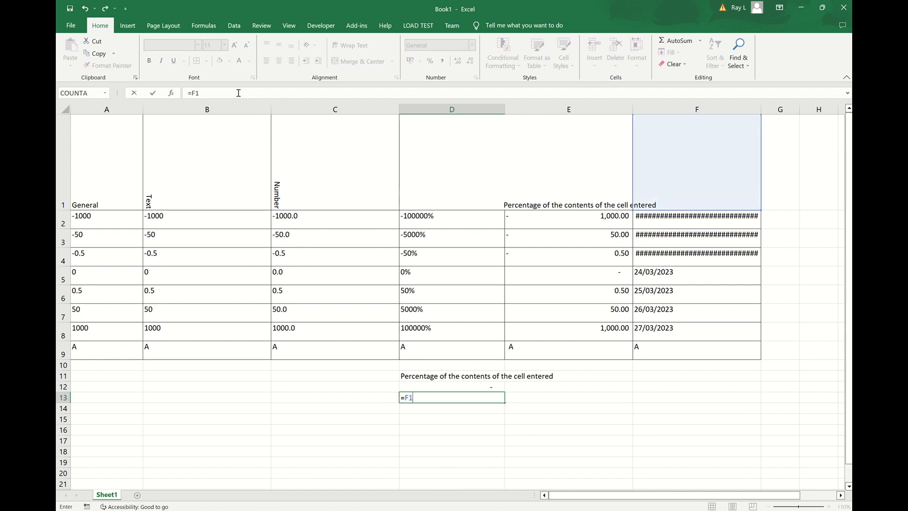
key("Return")
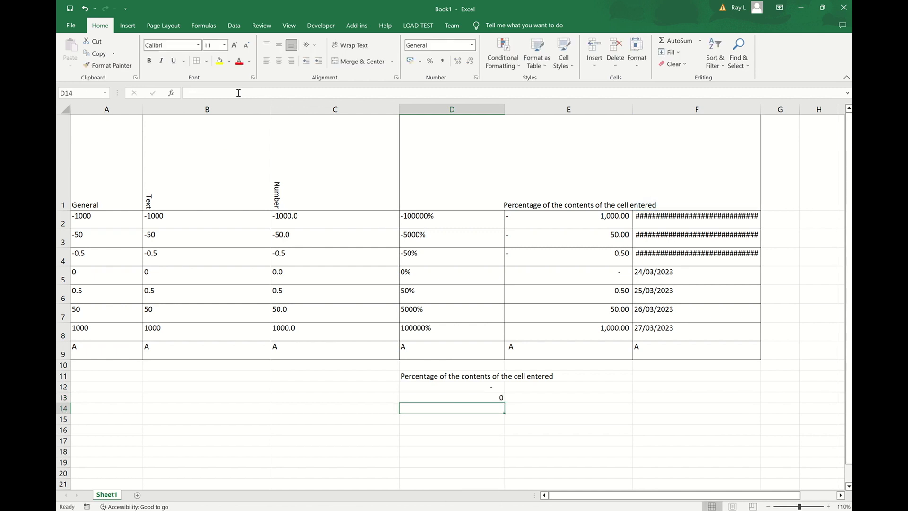
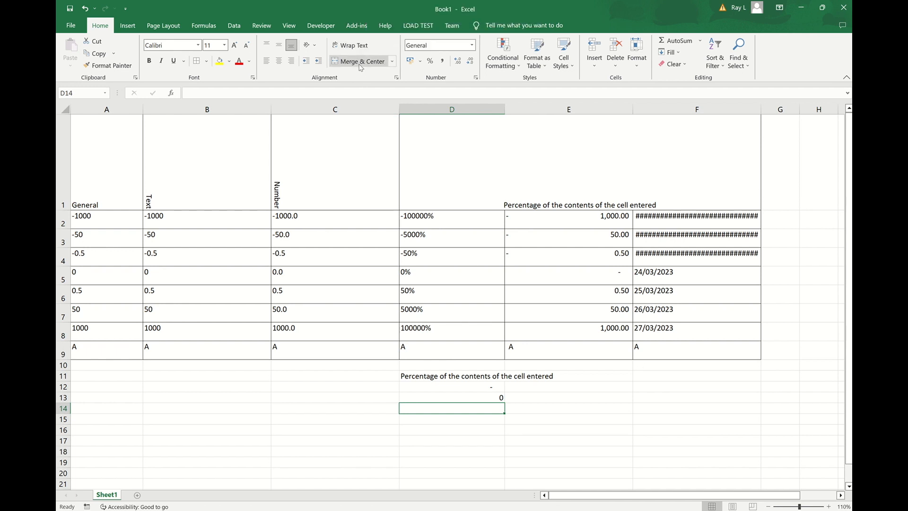
Step: Unmerge the merged heading cell D1 back into separate cells D1, E1 and F1
left_click(392, 62)
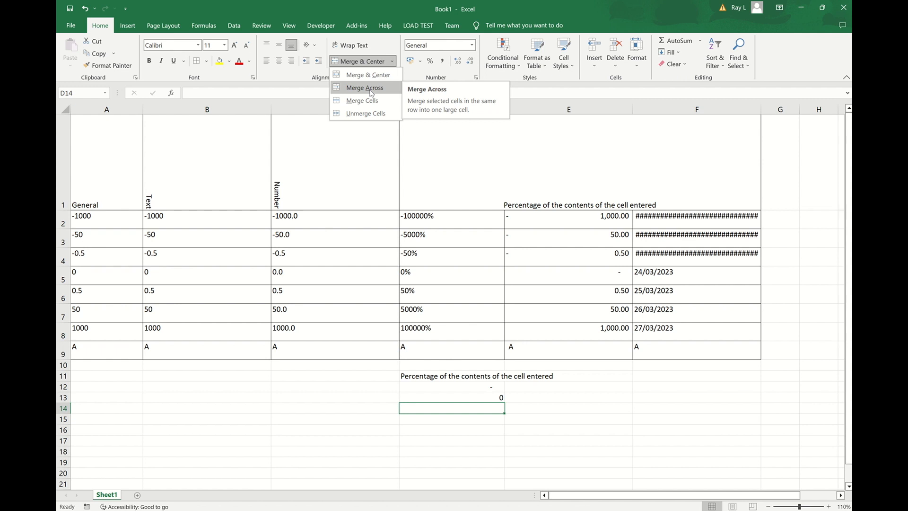
left_click(452, 166)
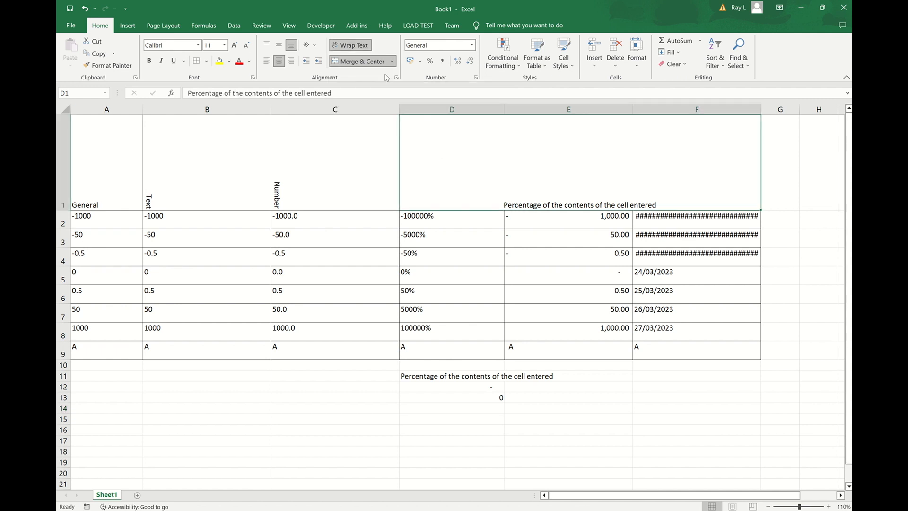
left_click(394, 62)
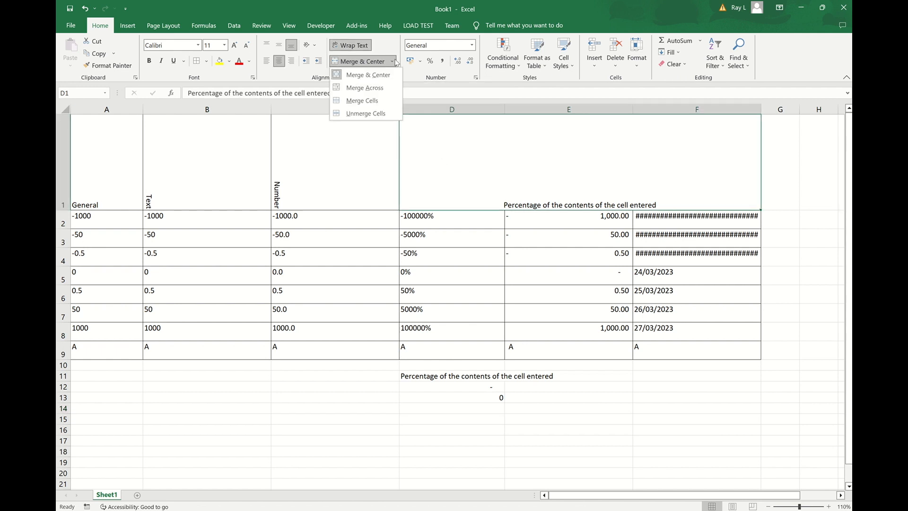
left_click(365, 113)
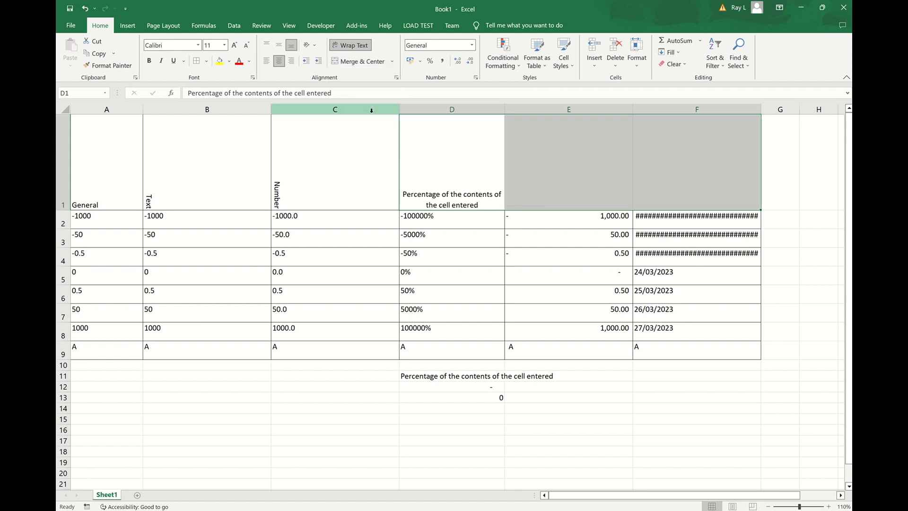
left_click(481, 173)
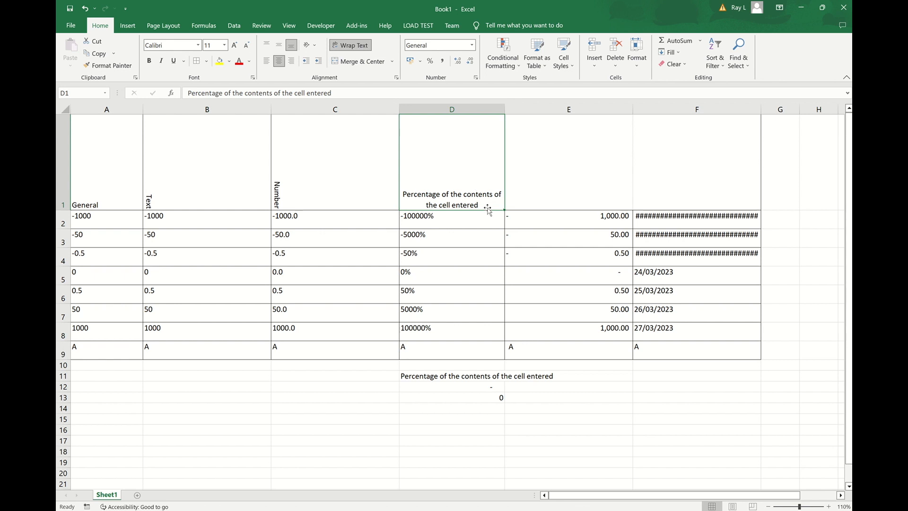
Step: Review the alignment, number, font, border, fill and protection settings in Format Cells for E1:F1, without changing anything
left_click_drag(525, 182, 651, 184)
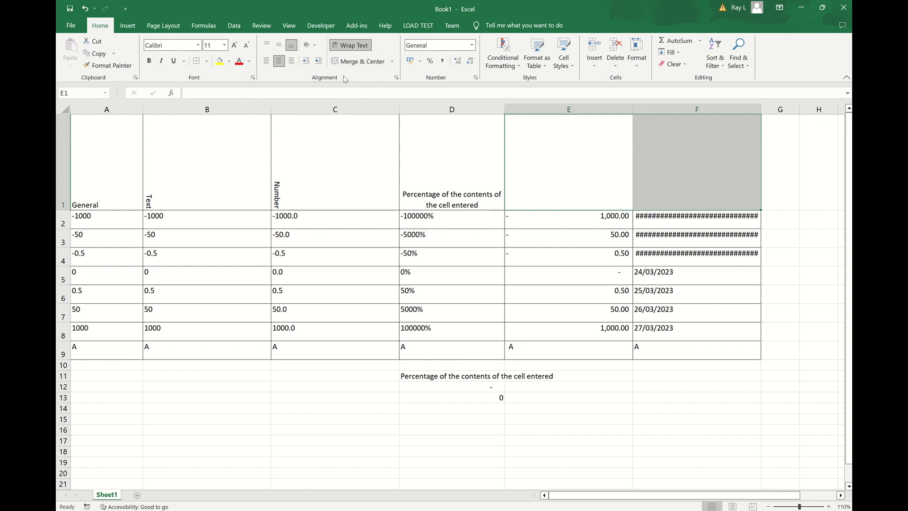
left_click(396, 79)
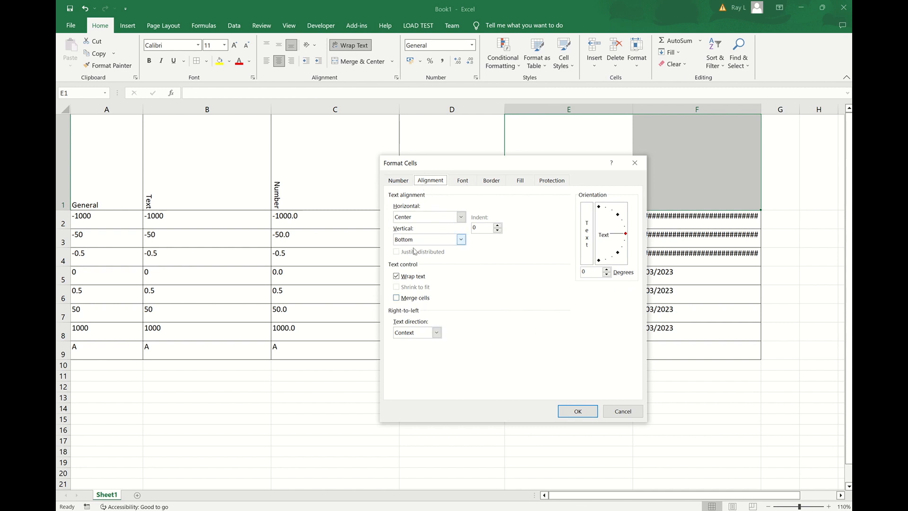
left_click(406, 182)
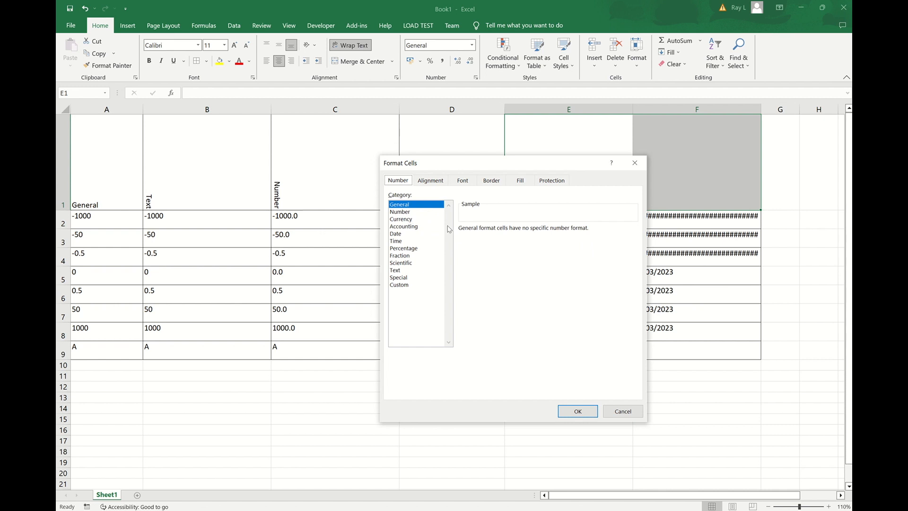
left_click(463, 182)
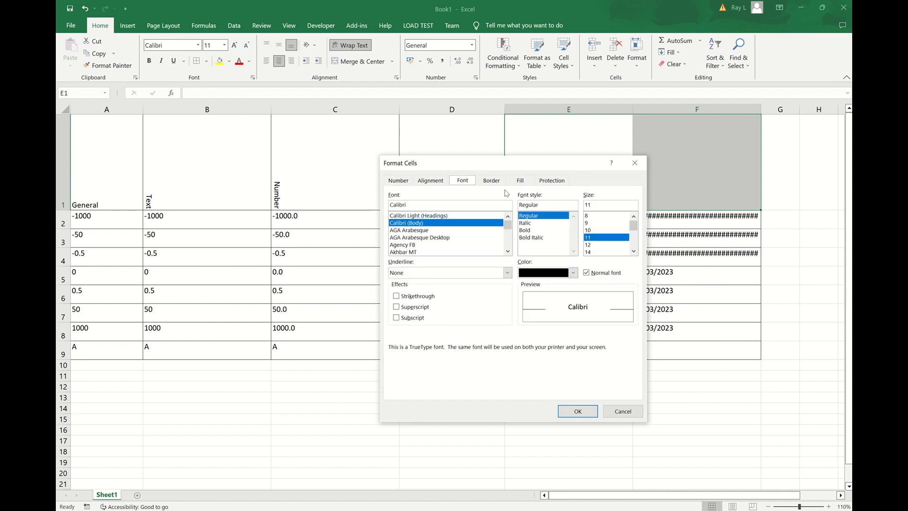
left_click(495, 181)
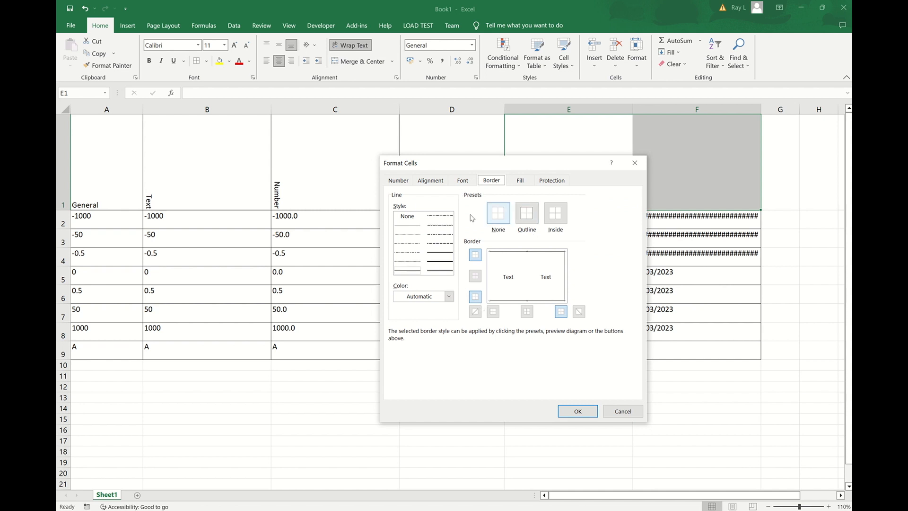
left_click(520, 182)
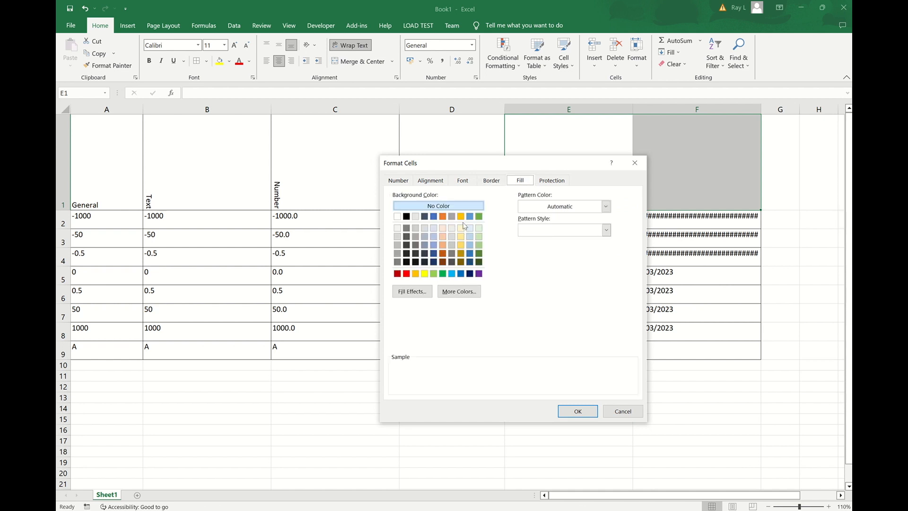
left_click(556, 184)
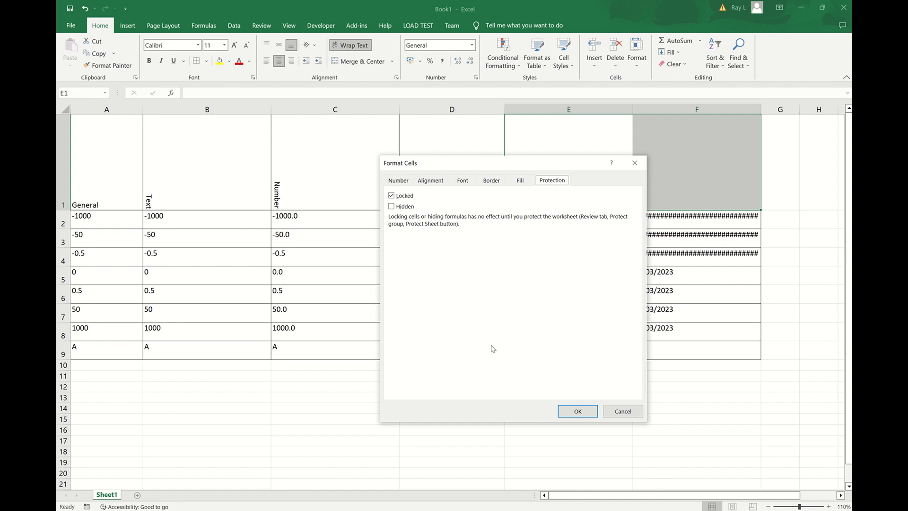
key("Escape")
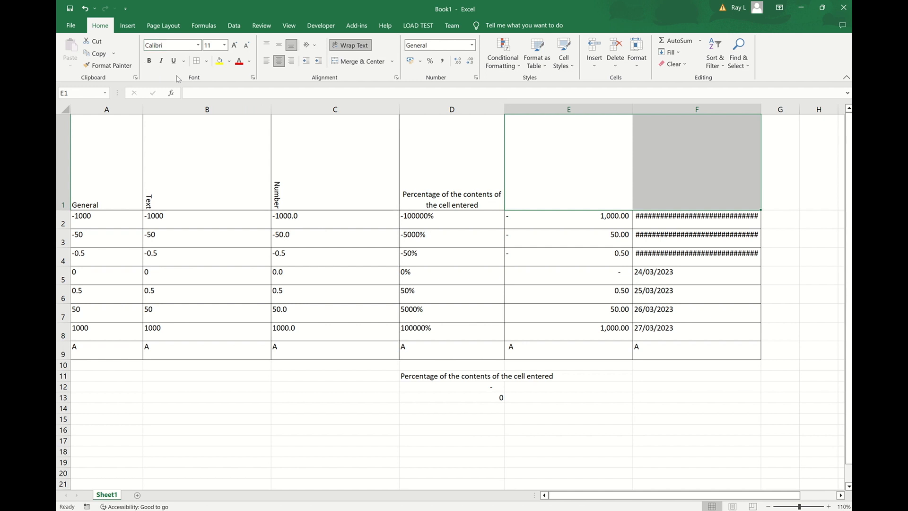
Step: Set the font of the heading cells A1:F1 to Bauhaus 93
left_click_drag(93, 185, 742, 178)
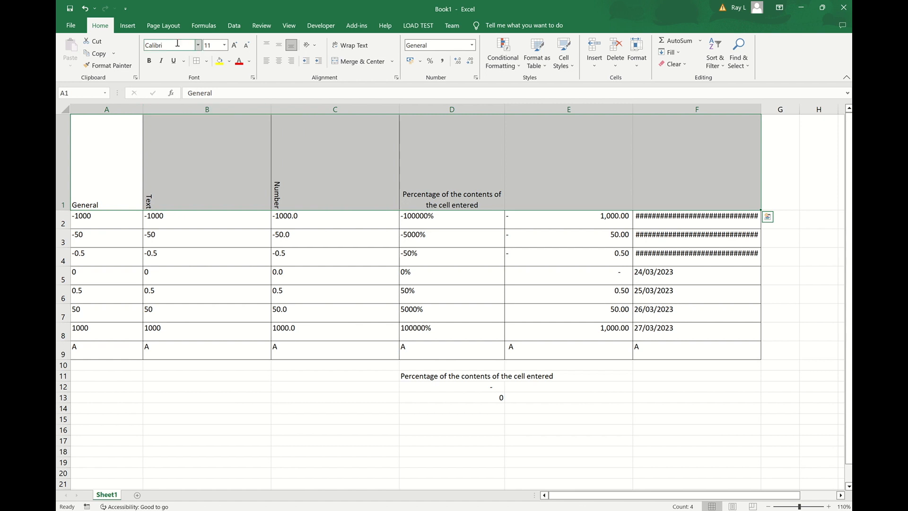
left_click(199, 45)
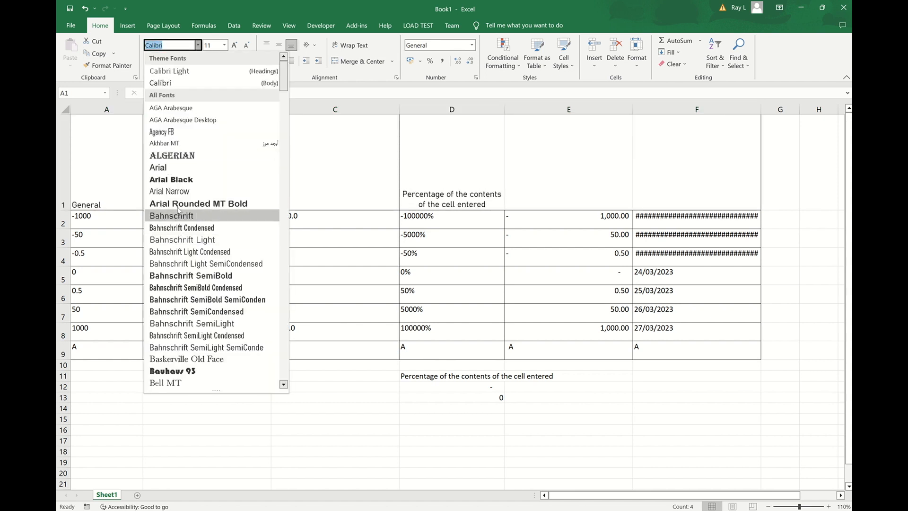
left_click(182, 372)
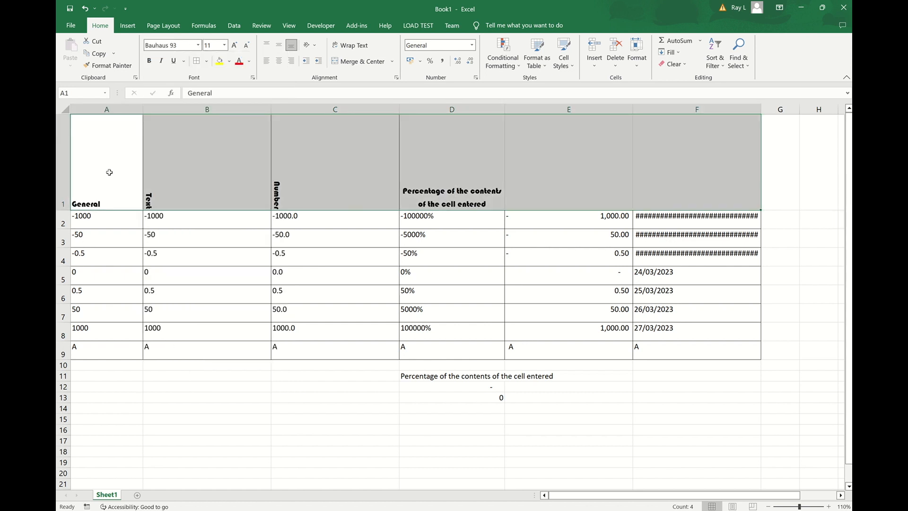
Step: Turn bold and italic formatting on and off again, one after the other, for the headings in A1:F1
left_click(149, 62)
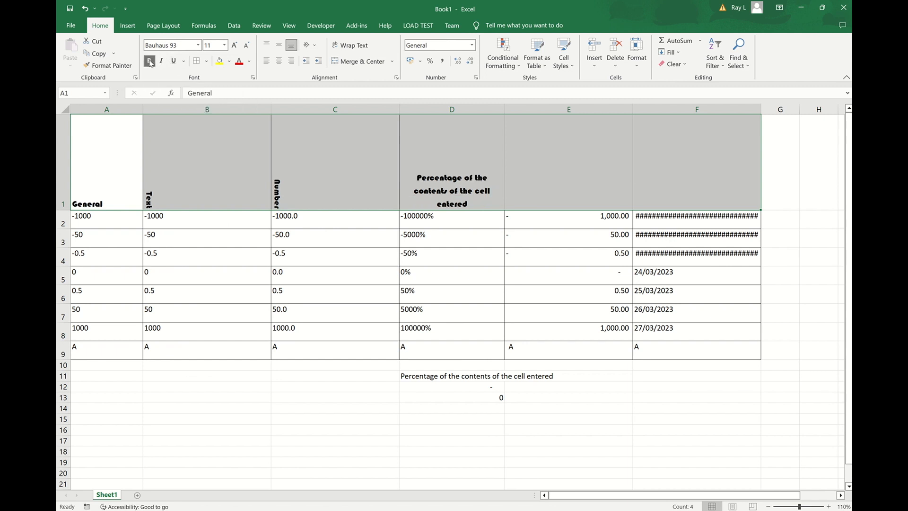
left_click(150, 62)
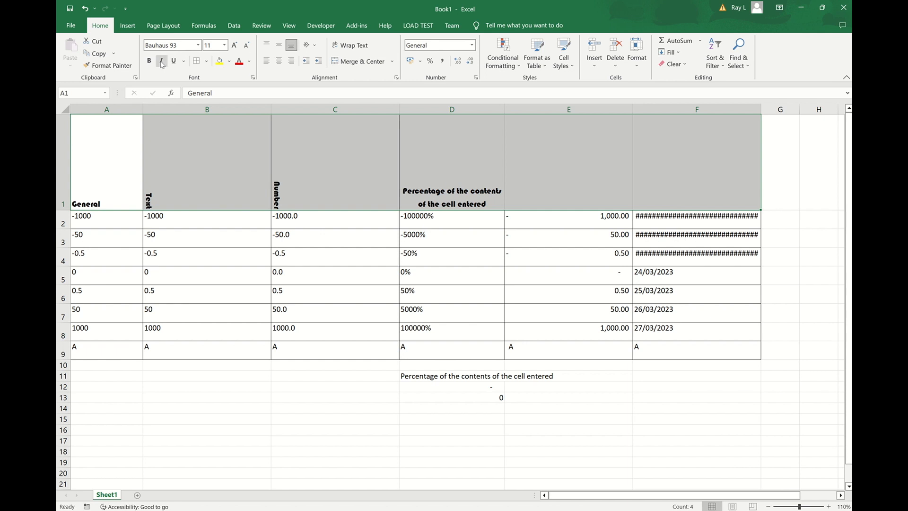
left_click(161, 62)
left_click(161, 61)
Step: Try single and double underlining on the headings in A1:F1, and remove the underline
left_click(174, 61)
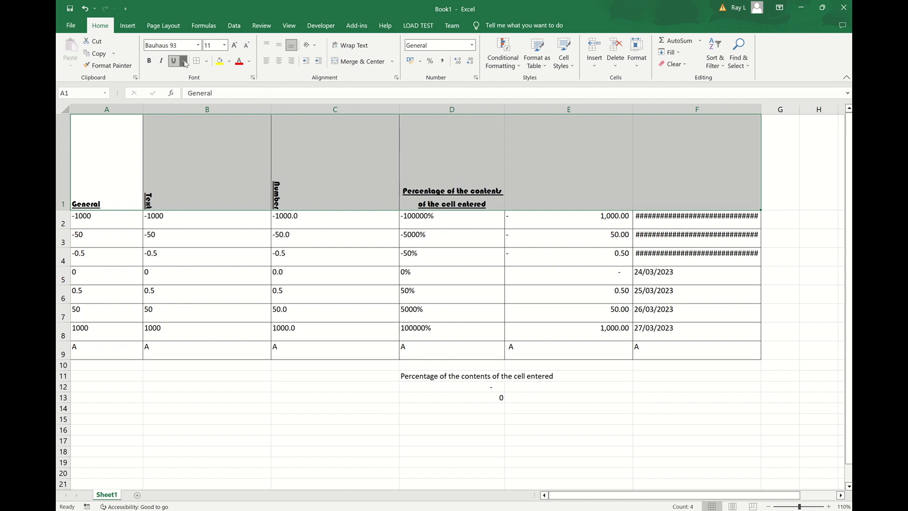
left_click(184, 62)
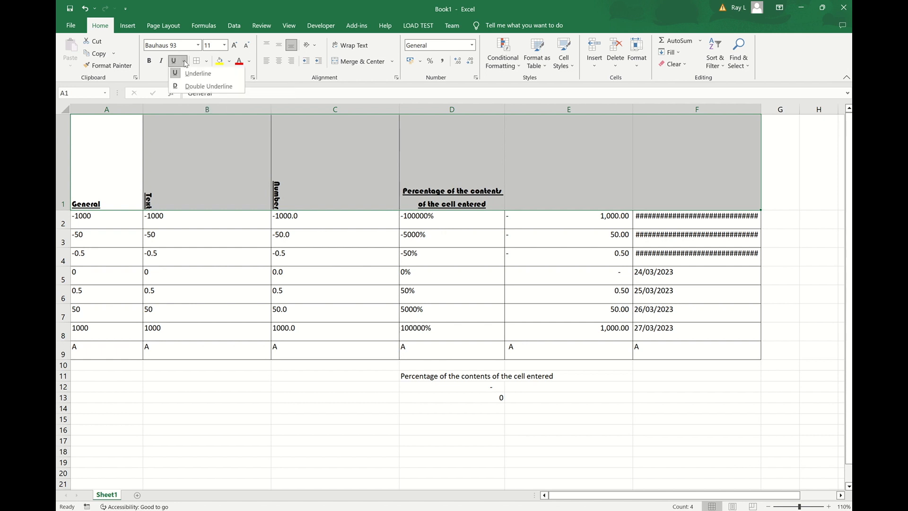
left_click(205, 88)
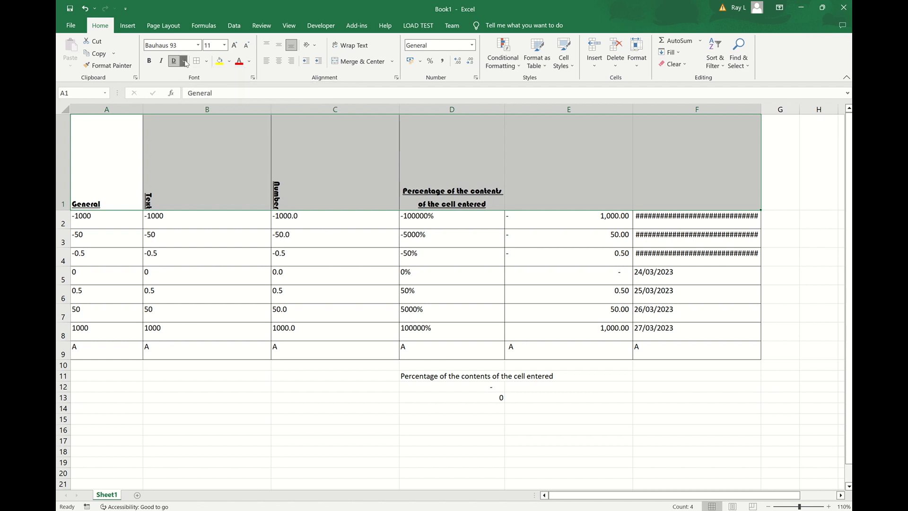
left_click(184, 61)
left_click(191, 76)
left_click(184, 61)
left_click(191, 91)
left_click(184, 62)
left_click(191, 75)
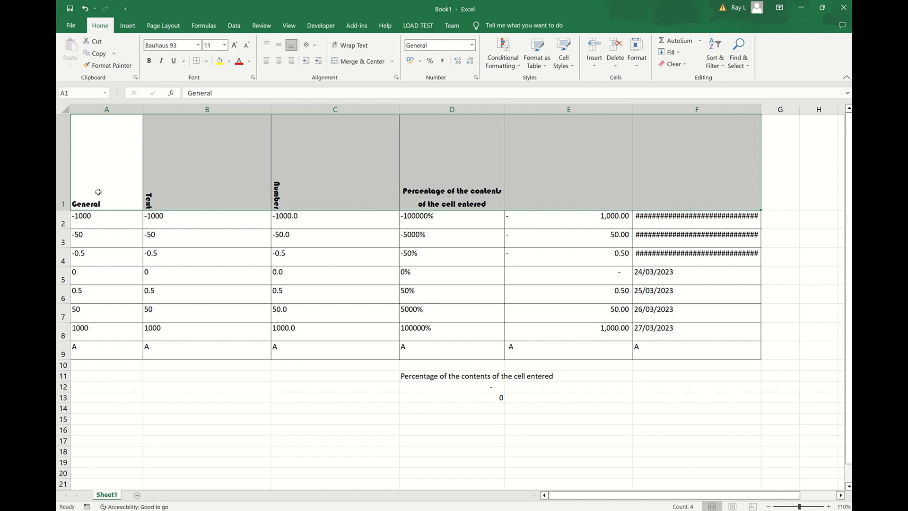
Step: Try a blue theme fill on the heading cells A1:F1 and clear it with No Fill
left_click(231, 62)
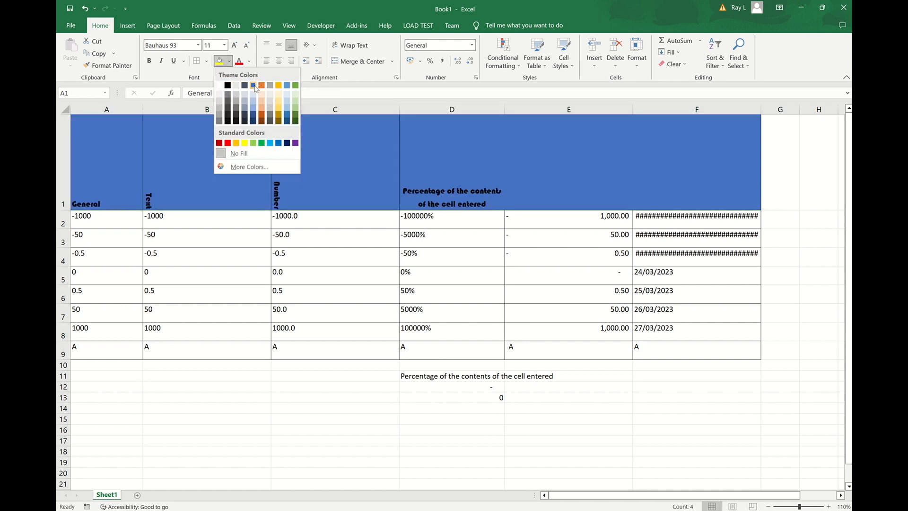
left_click(253, 113)
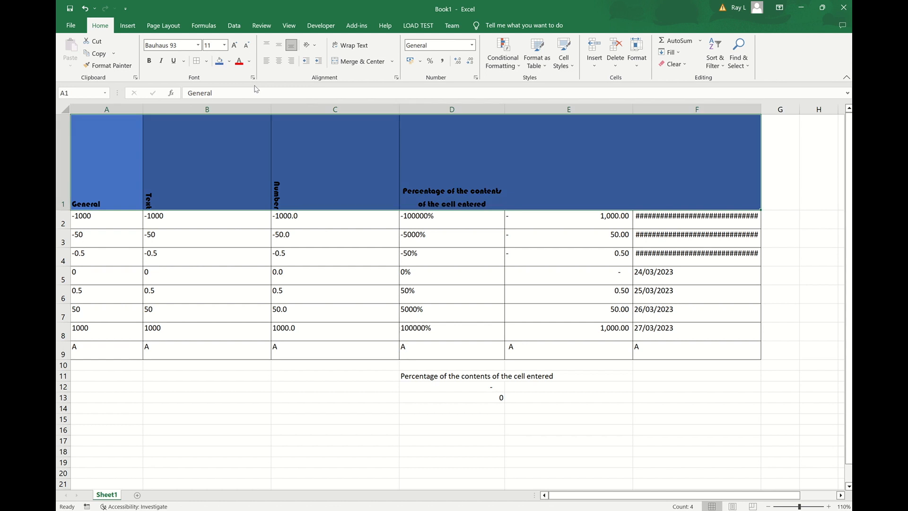
left_click(231, 62)
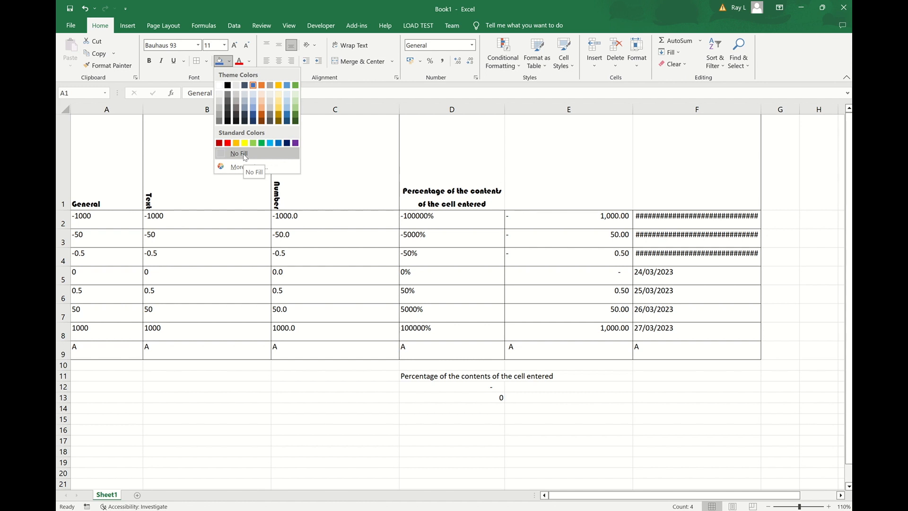
left_click(245, 155)
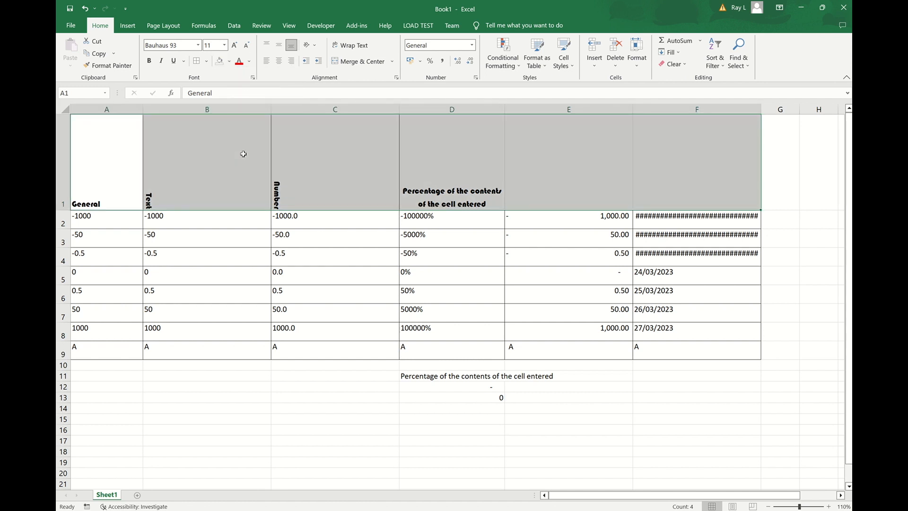
Step: Apply a custom white fill (#FFFFFF) to the heading cells A1:F1 from the additional fill colors
left_click(230, 62)
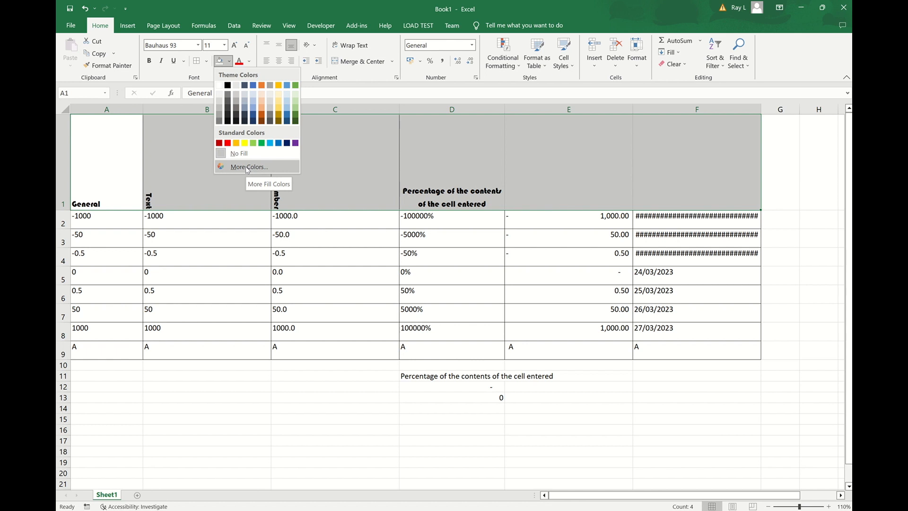
left_click(245, 166)
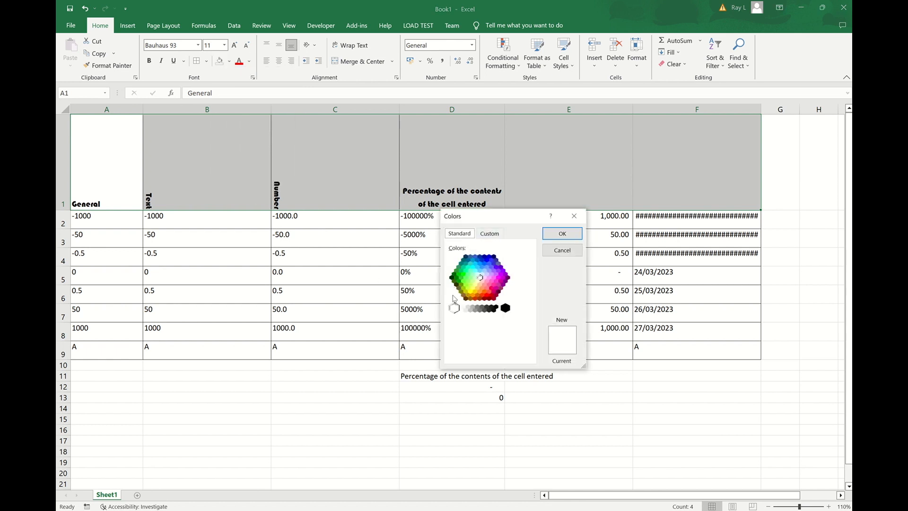
left_click(490, 234)
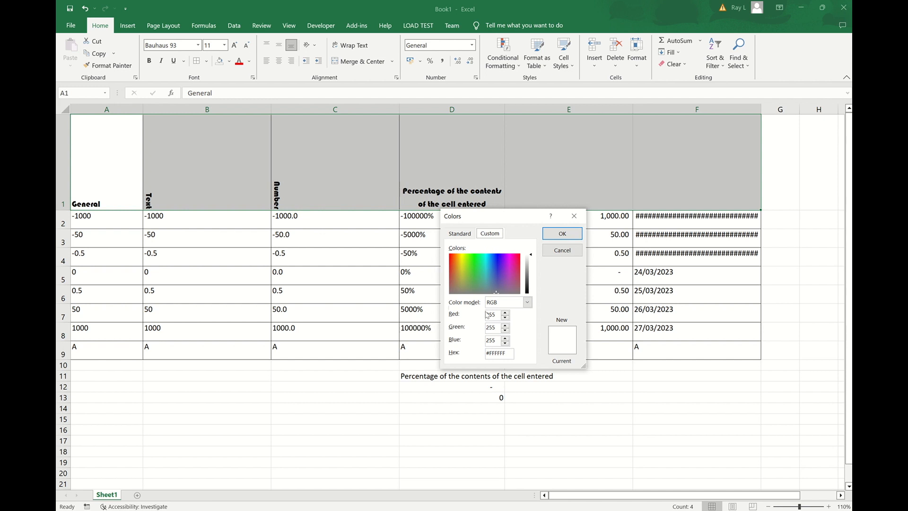
left_click(486, 265)
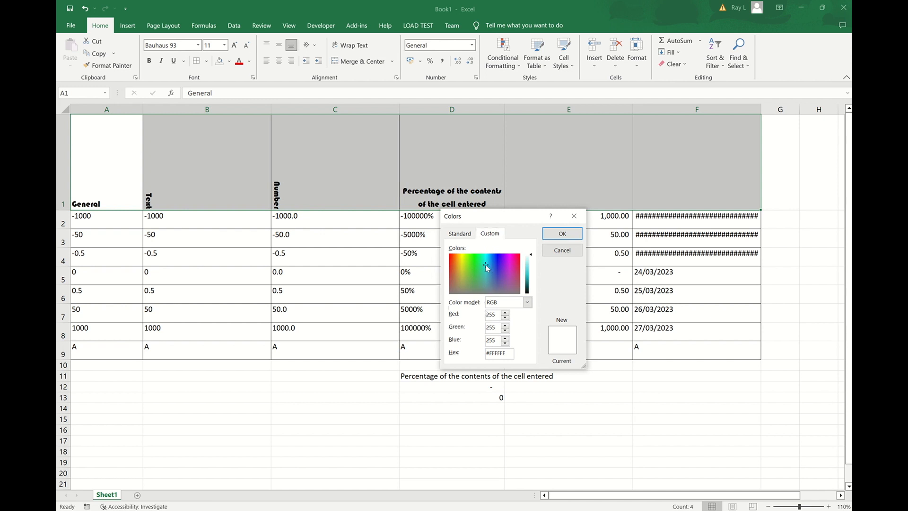
left_click(564, 233)
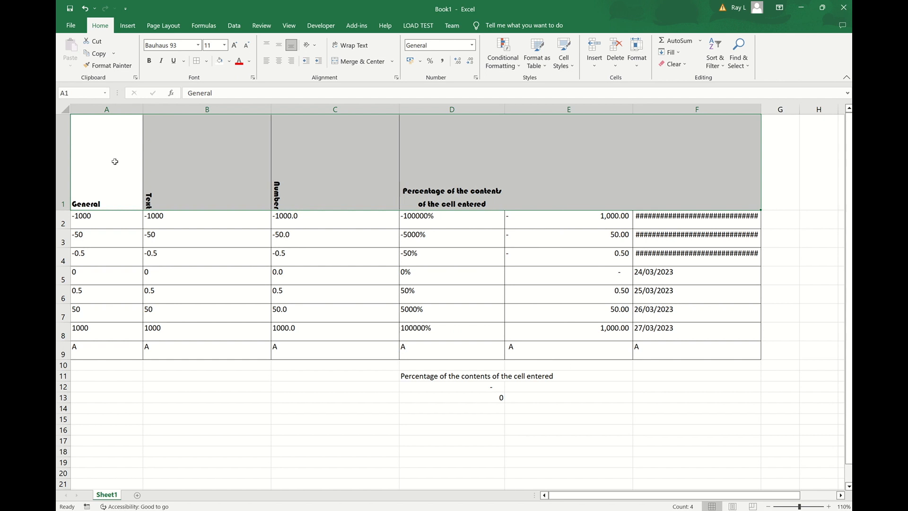
Step: Try a blue-grey theme color on the heading text in A1:F1, and replace it with the pink color #FFCCFF
left_click(250, 62)
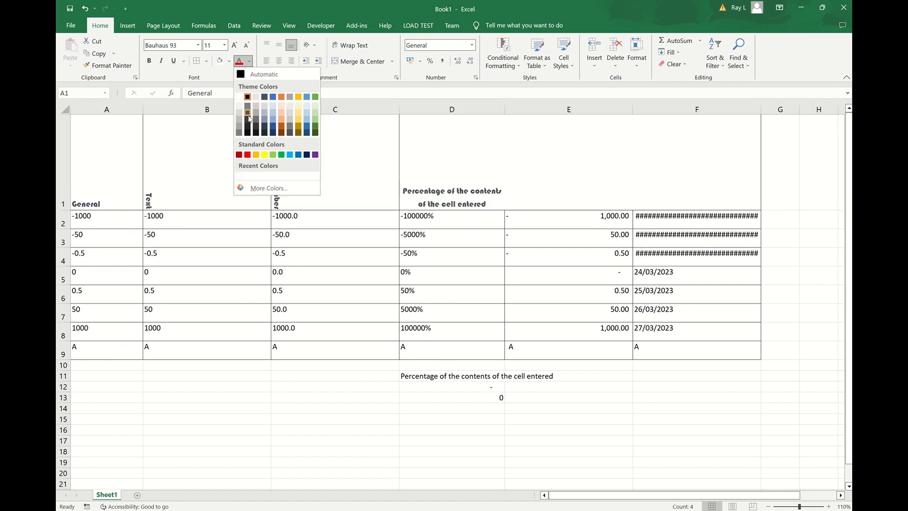
left_click(264, 133)
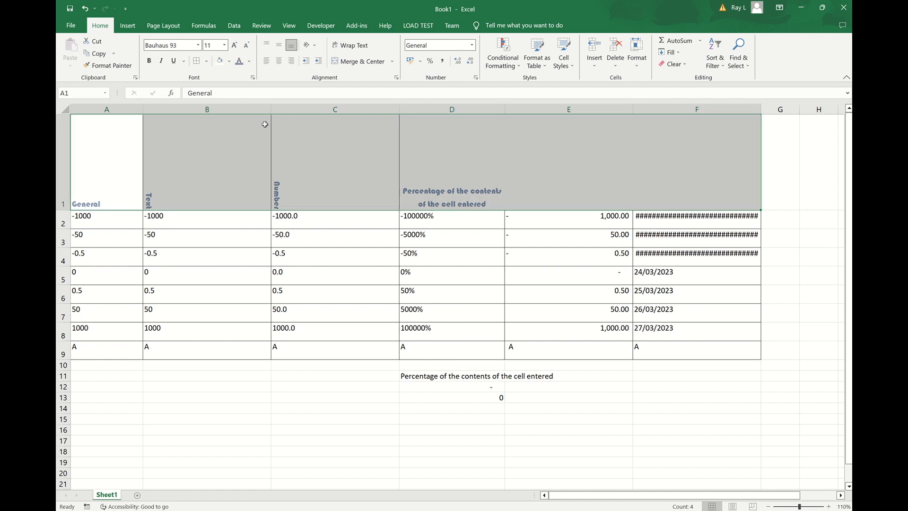
left_click(249, 61)
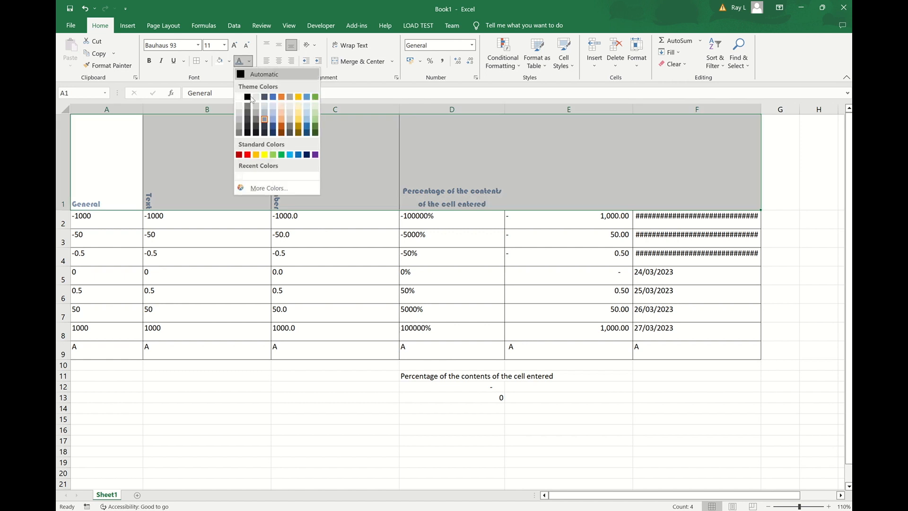
left_click(274, 190)
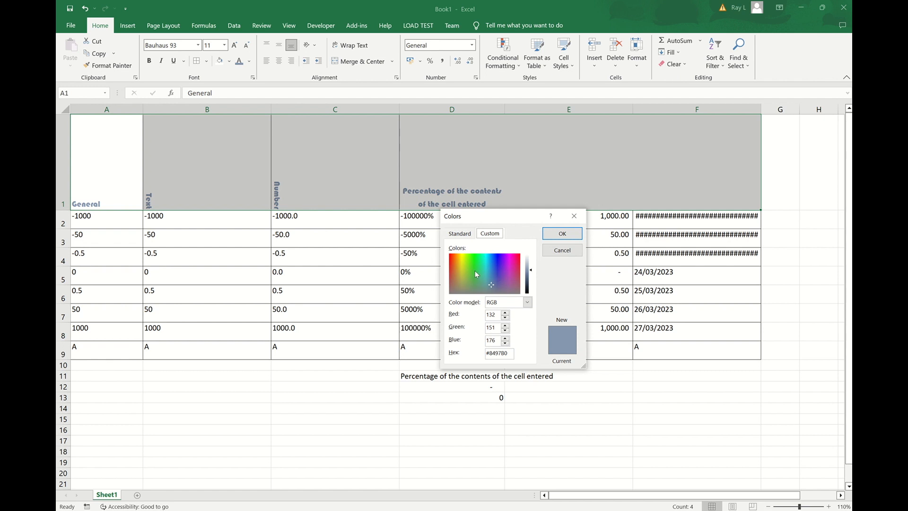
left_click(462, 234)
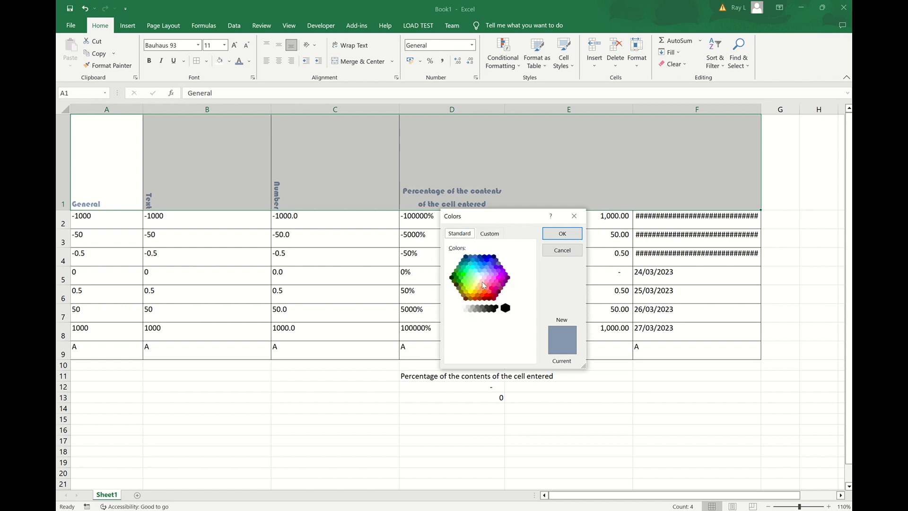
left_click(485, 279)
left_click(491, 234)
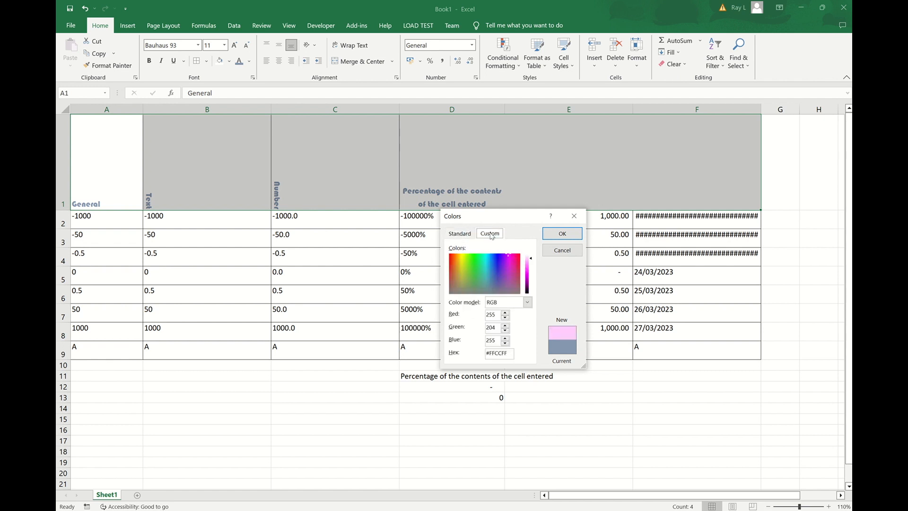
left_click(565, 233)
left_click(401, 259)
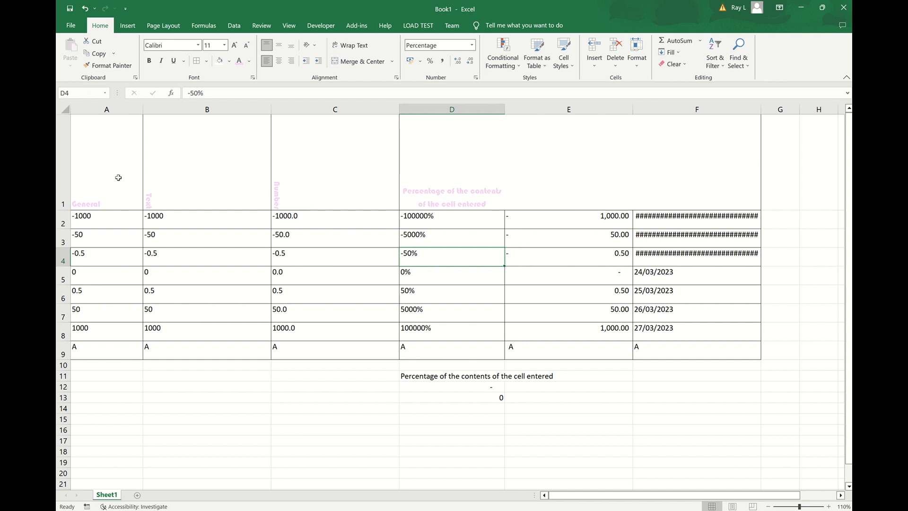
Step: Enlarge the headings in A1:F1 to font size 24, and raise the size further to 26
left_click_drag(107, 176, 642, 182)
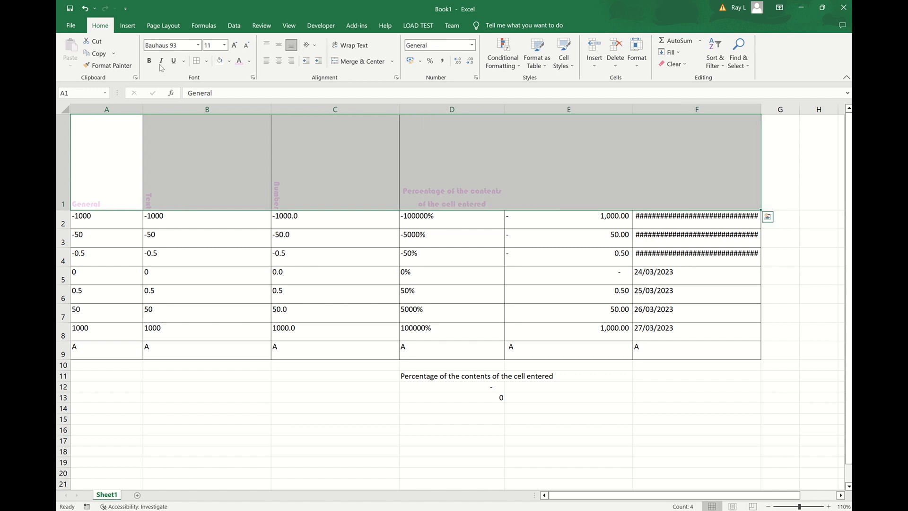
left_click(213, 45)
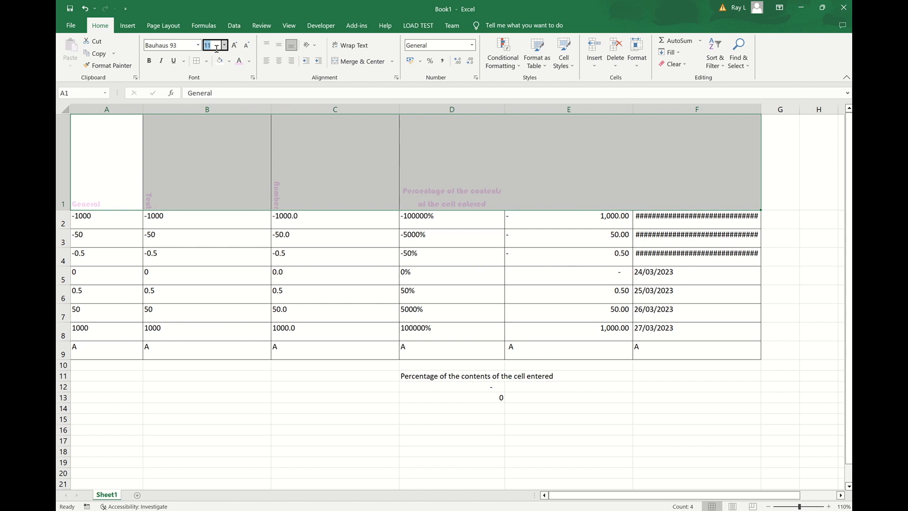
type("24")
key("Return")
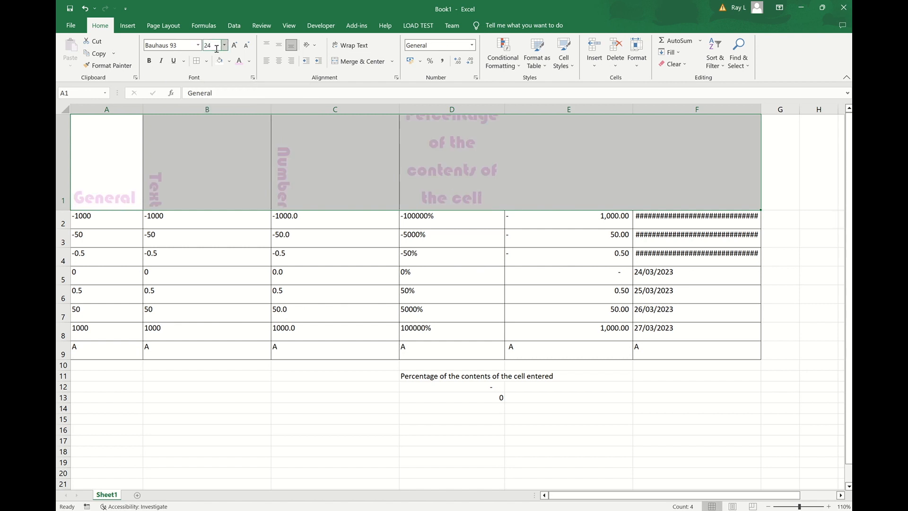
left_click(225, 46)
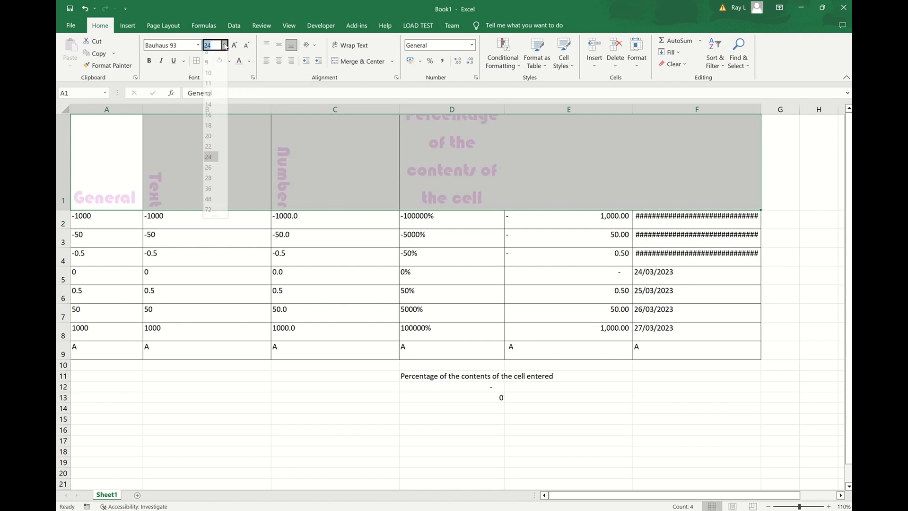
left_click(206, 172)
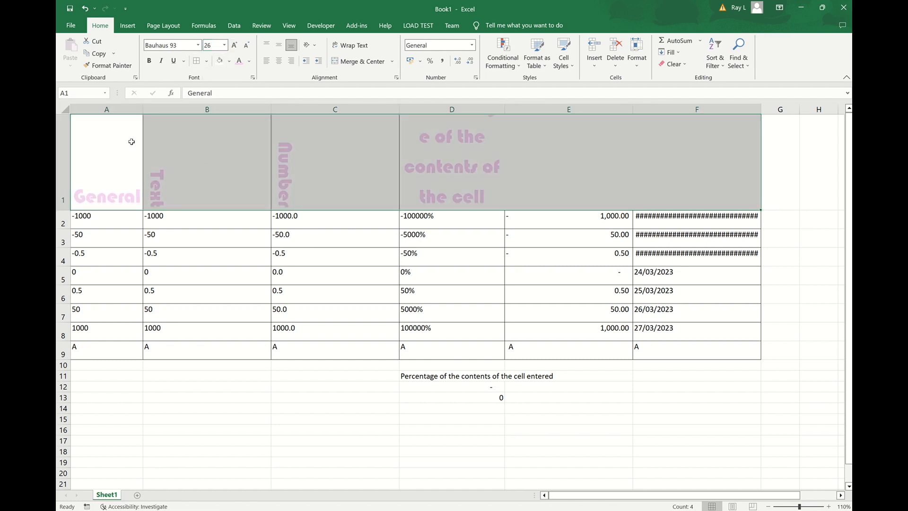
Step: Increase the heading font size by three increments and decrease it again by the same number
left_click(235, 46)
left_click(236, 45)
left_click(235, 46)
left_click(247, 46)
left_click(246, 46)
left_click(247, 46)
left_click(312, 239)
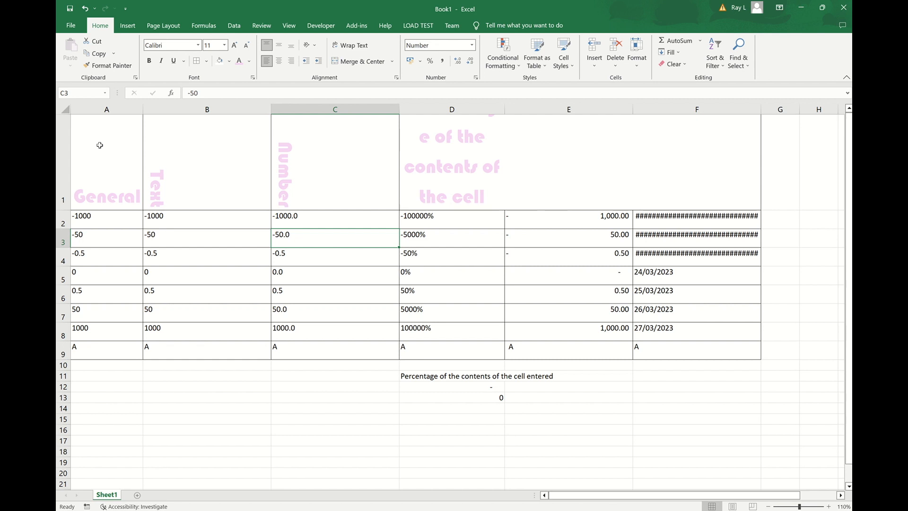
Step: Apply a bottom border to the whole table range A1:F9 and deselect it
left_click_drag(99, 145, 685, 351)
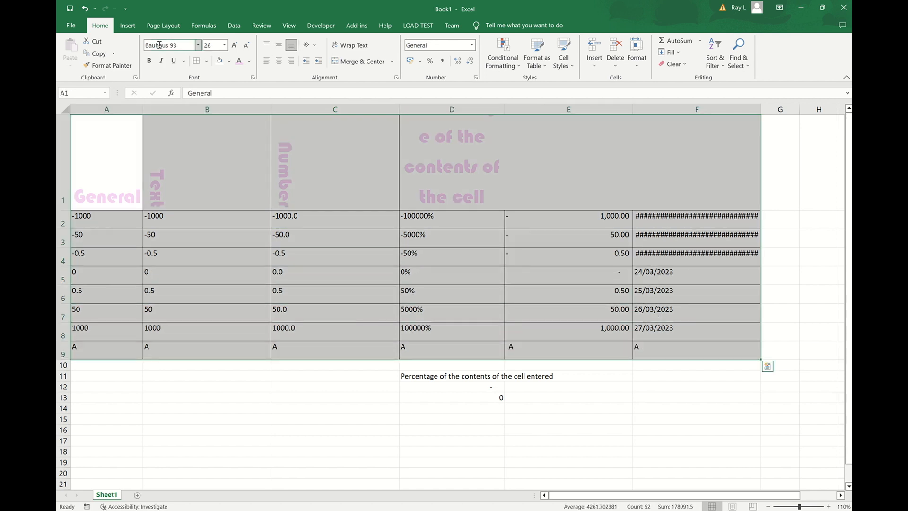
left_click(207, 61)
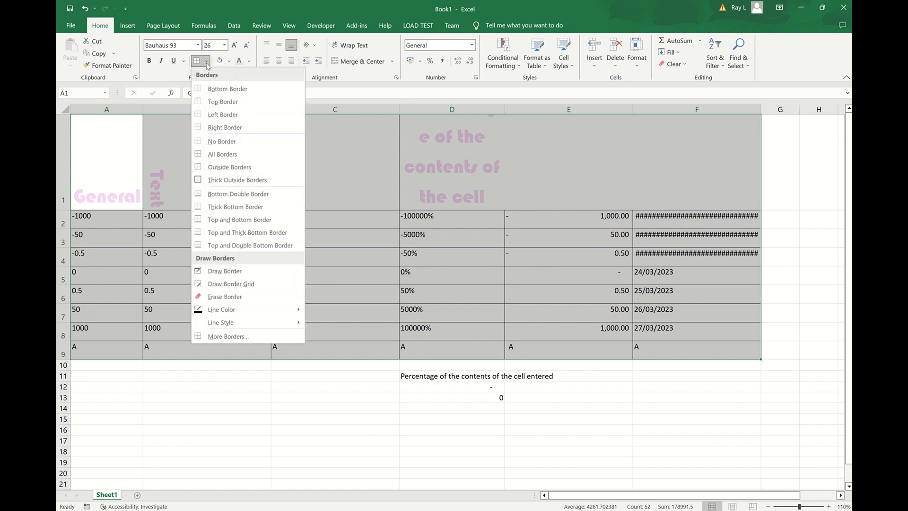
left_click(238, 90)
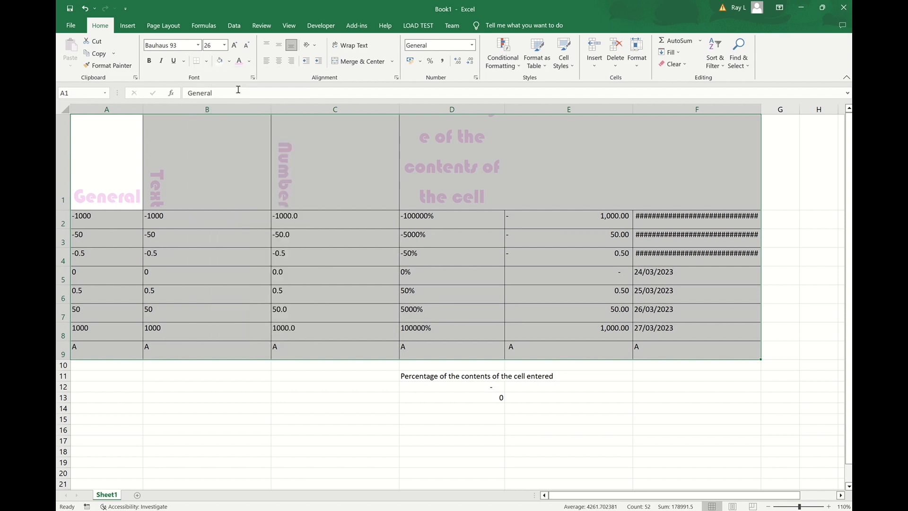
left_click(222, 387)
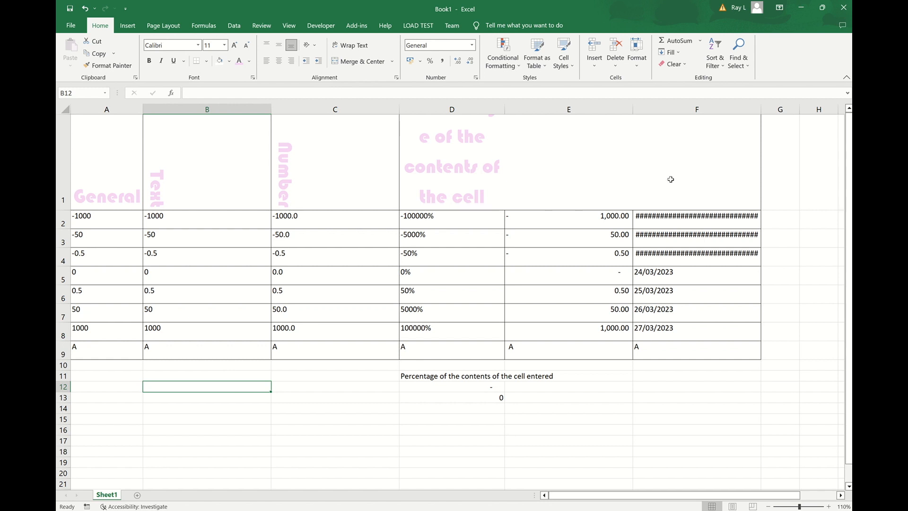
Step: Remove all borders from the whole table range A1:F9 and deselect it
left_click_drag(108, 150, 681, 353)
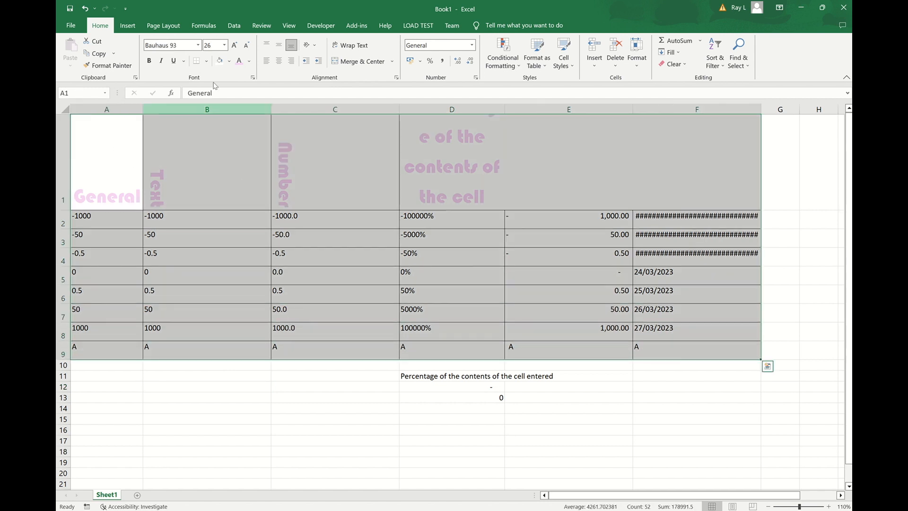
left_click(207, 60)
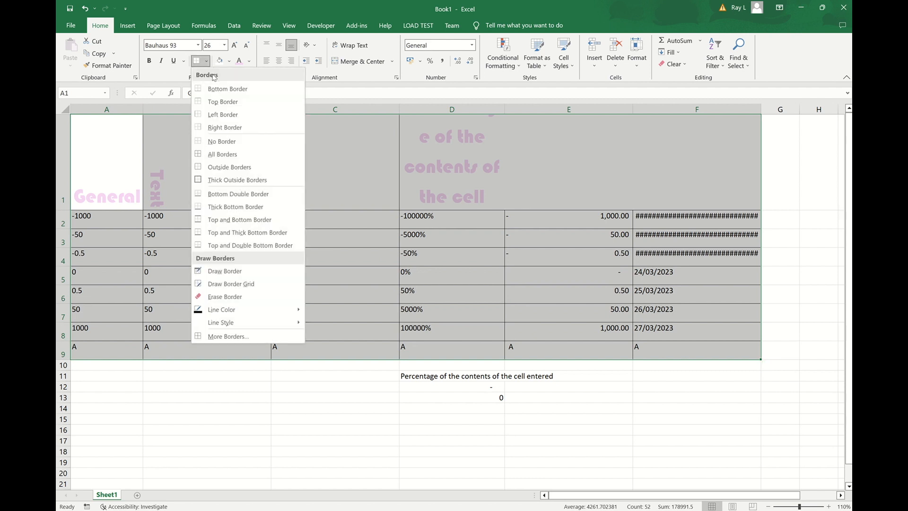
left_click(223, 142)
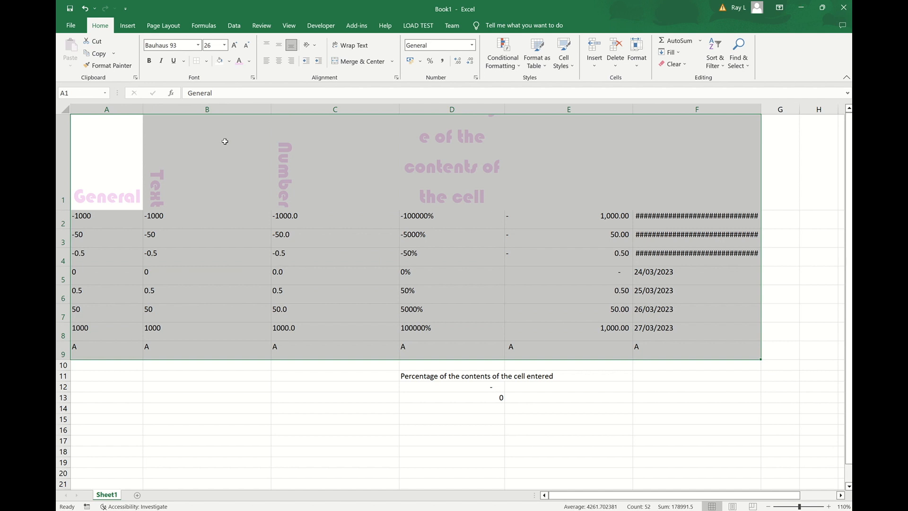
left_click(338, 407)
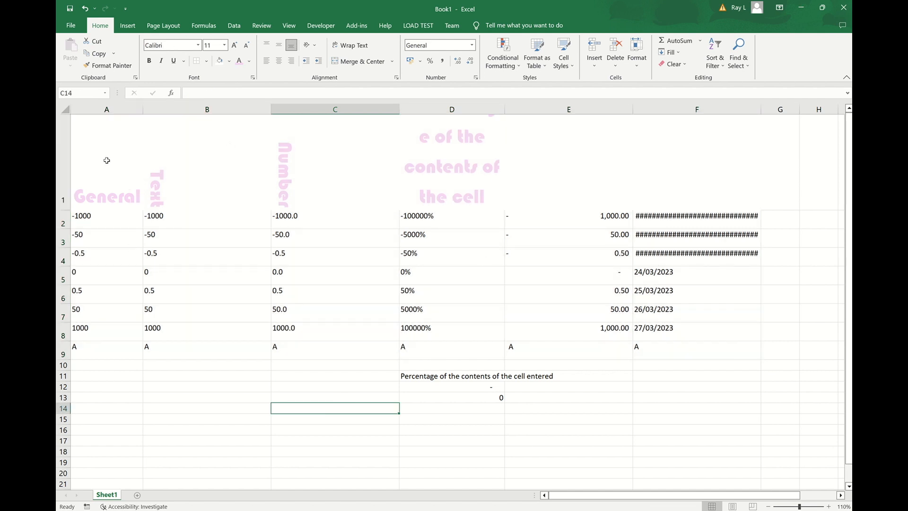
Step: Apply a bottom border to the heading row A1:F1 and deselect it
left_click_drag(103, 154, 696, 154)
left_click(207, 61)
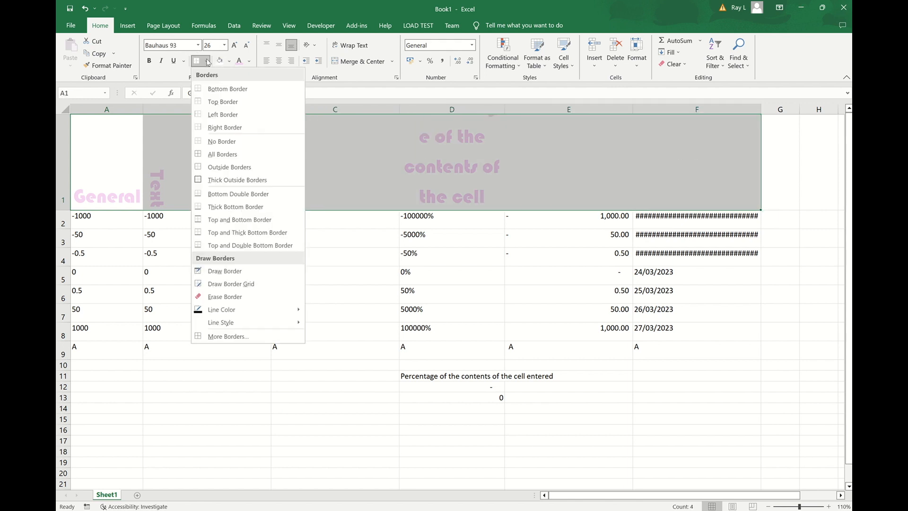
left_click(225, 89)
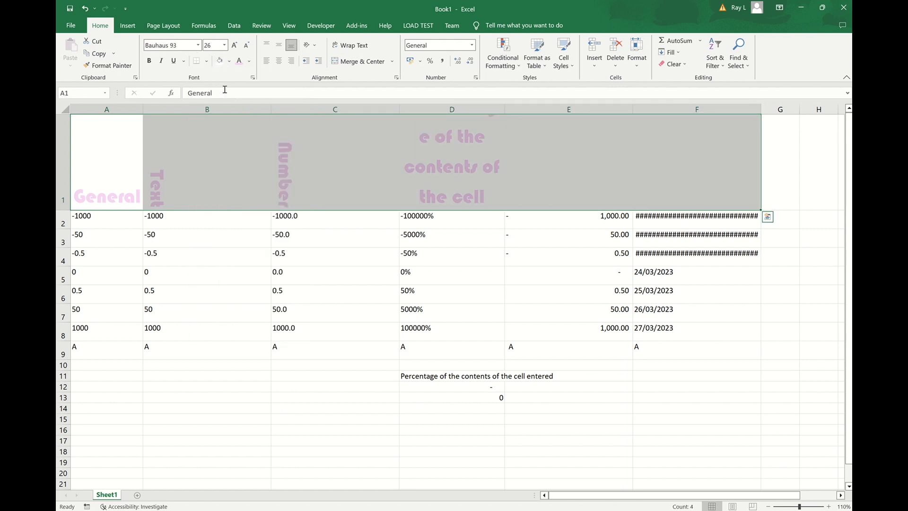
left_click(202, 238)
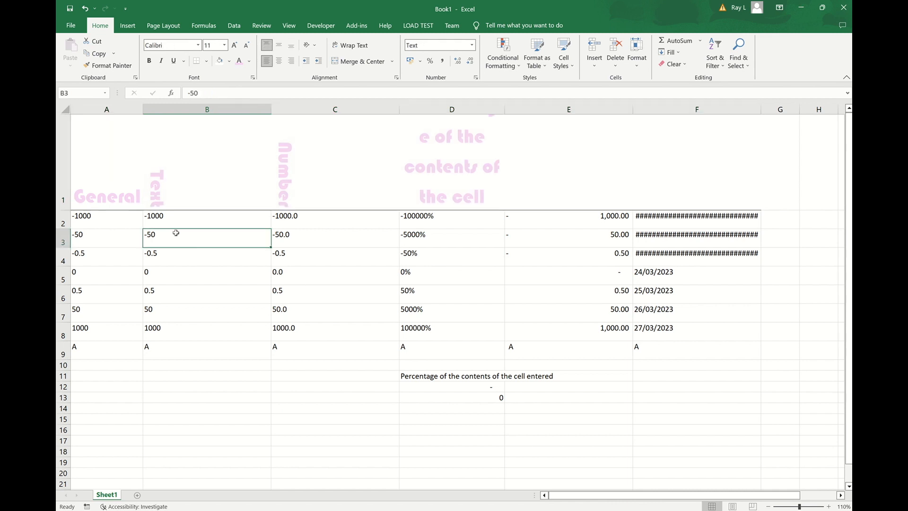
Step: Apply outside borders around the whole table range A1:F9 and deselect it
left_click(207, 62)
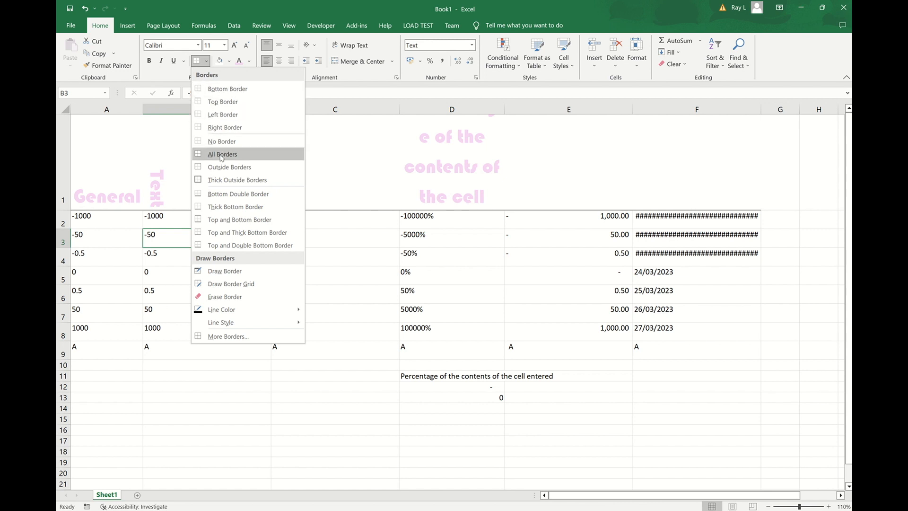
left_click(101, 150)
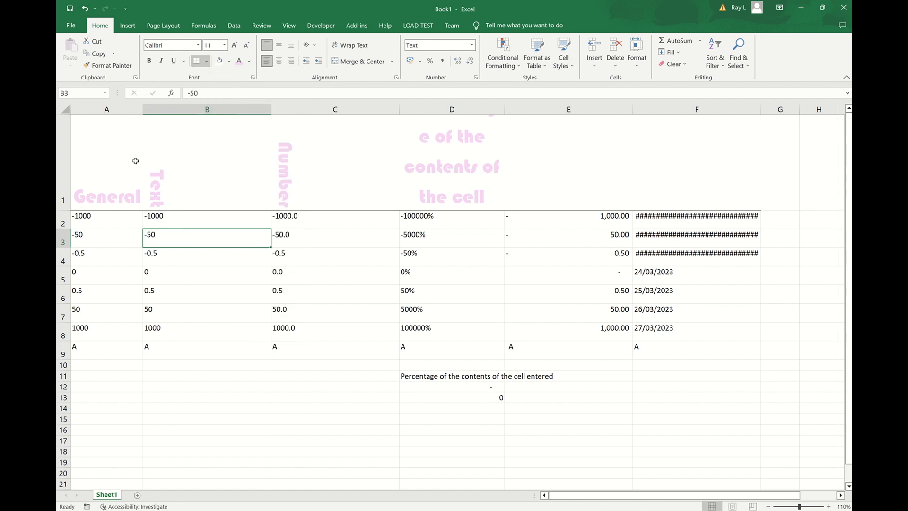
left_click_drag(101, 150, 722, 345)
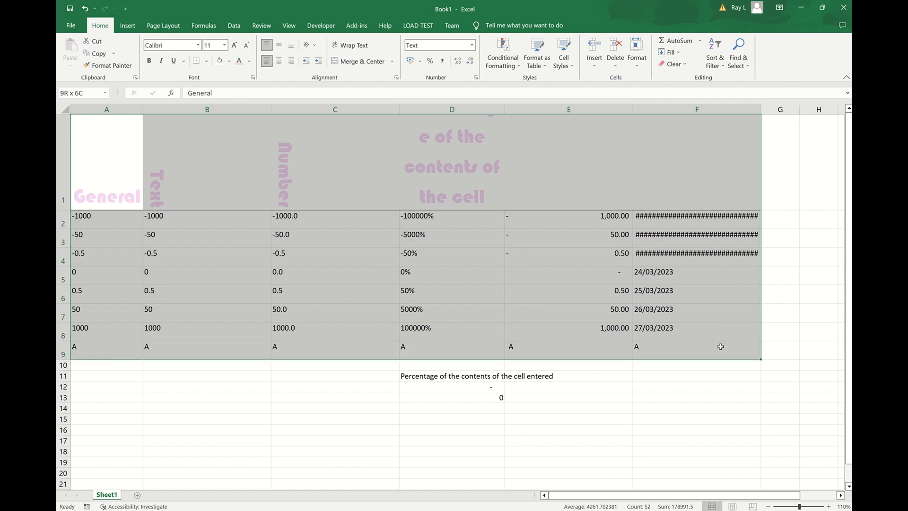
left_click(206, 62)
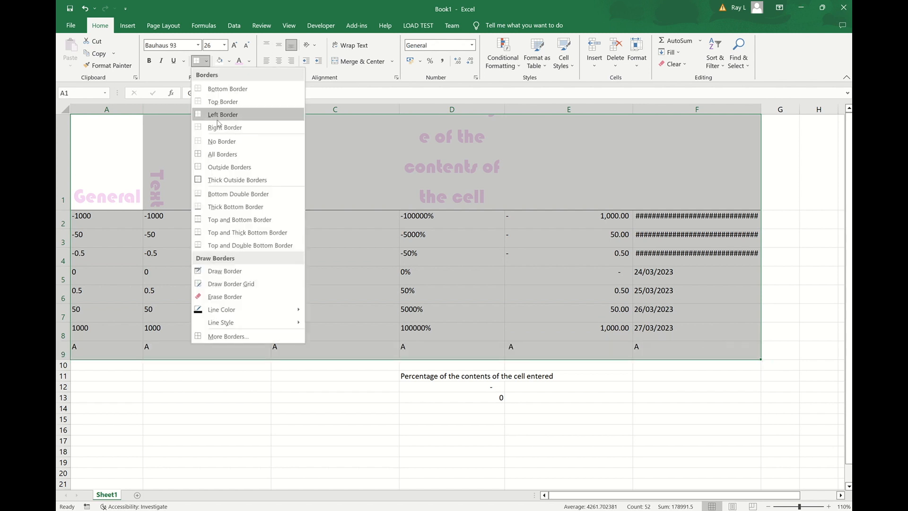
left_click(239, 167)
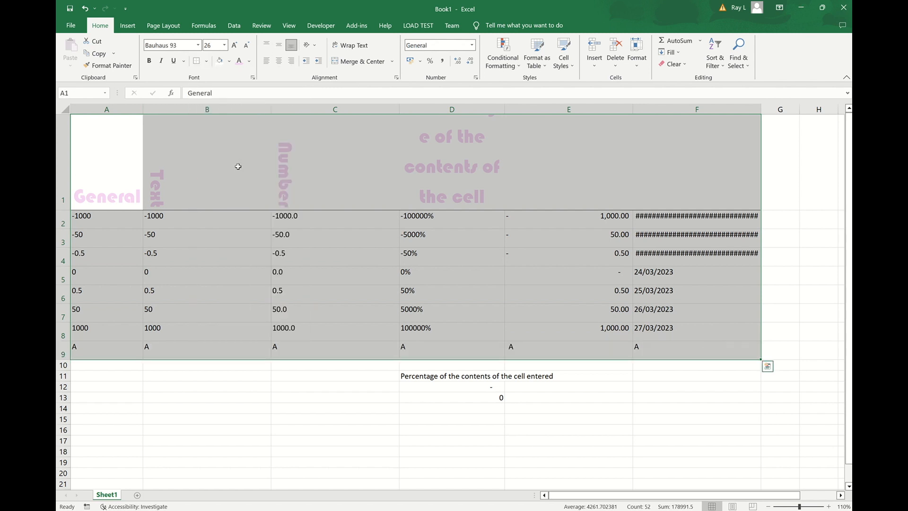
left_click(230, 396)
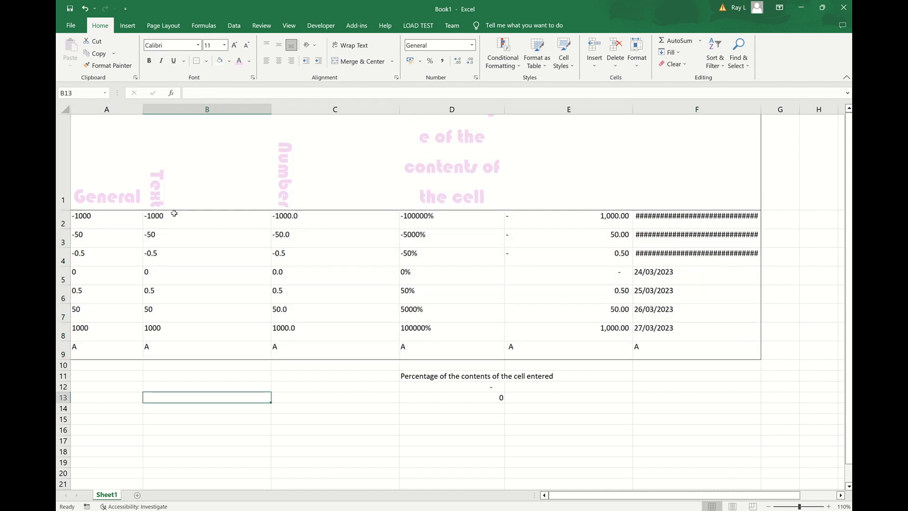
Step: Apply thick outside borders around the whole table range A1:F9 and deselect it
left_click(94, 128)
key("ctrl+a")
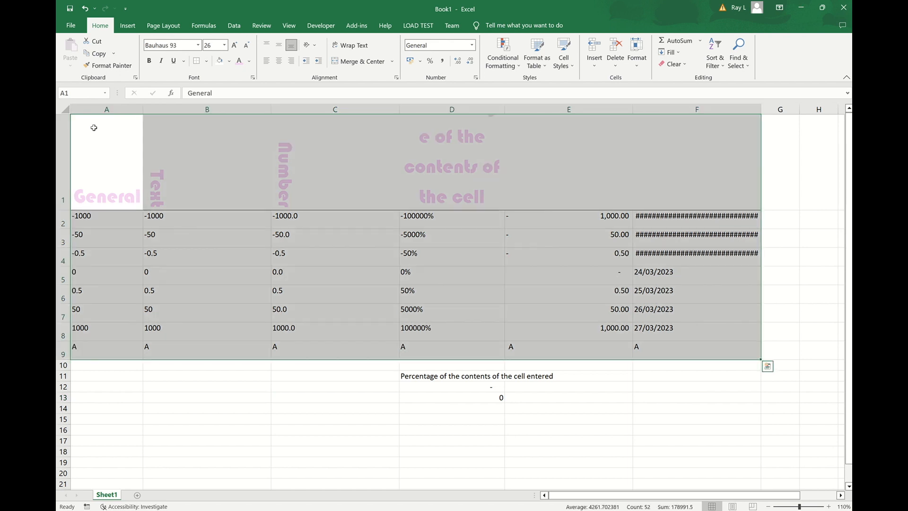
left_click(206, 61)
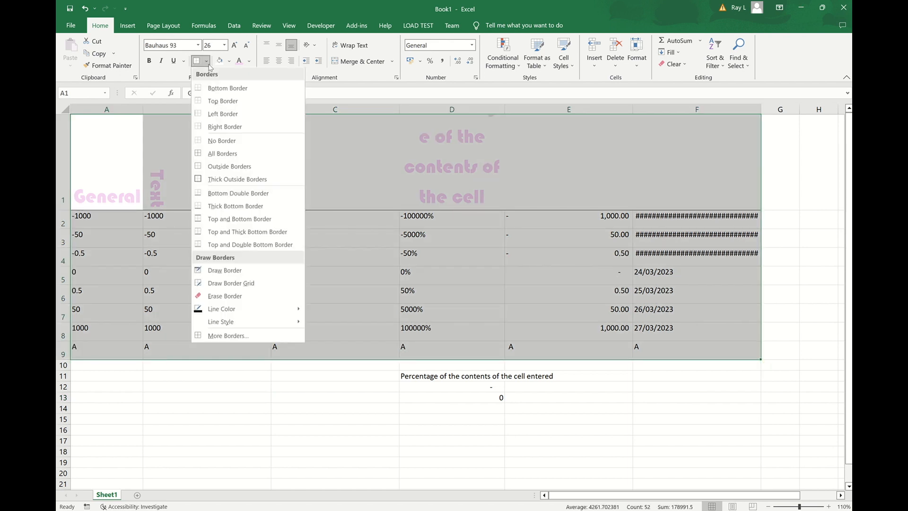
left_click(238, 180)
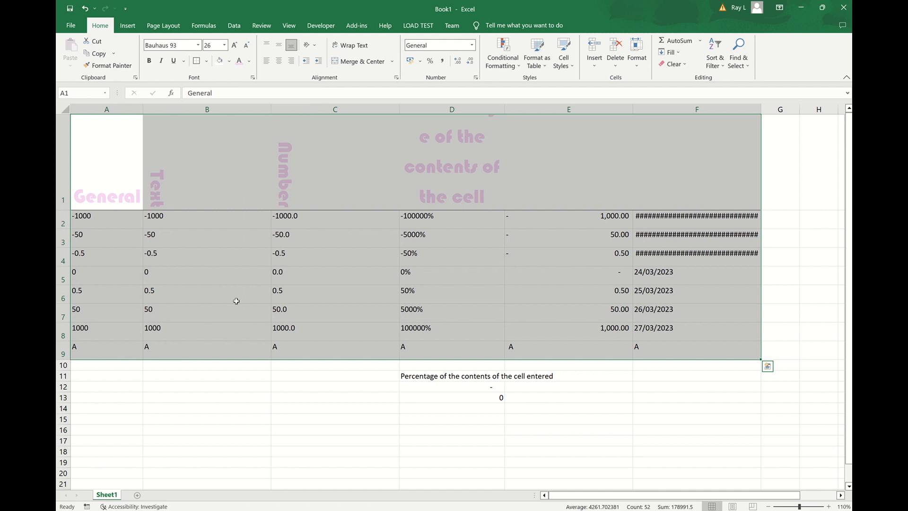
left_click(243, 396)
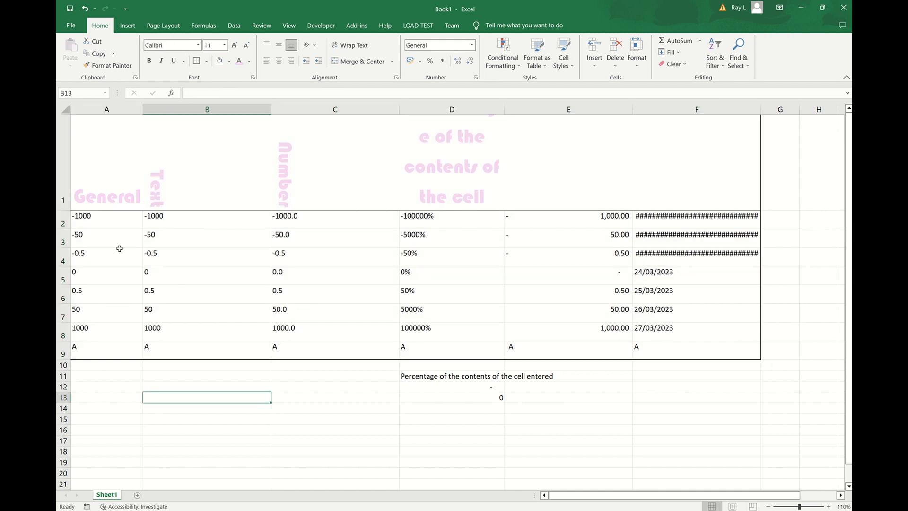
Step: Apply all borders to the heading cells A1:F1 and deselect them
left_click_drag(98, 217, 691, 348)
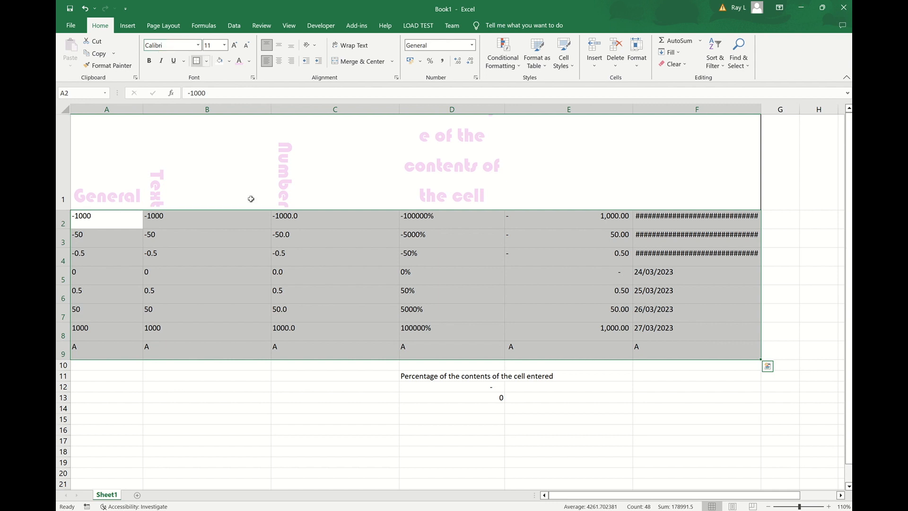
left_click(318, 418)
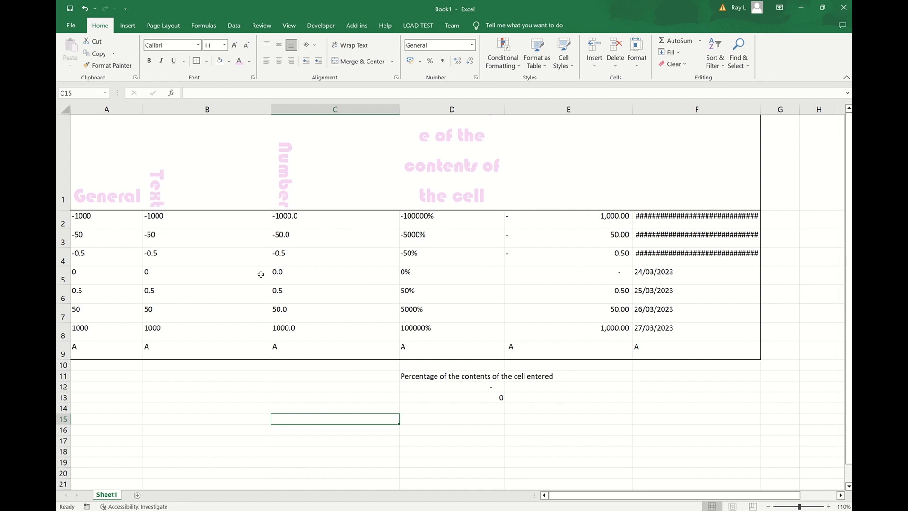
left_click_drag(108, 156, 695, 153)
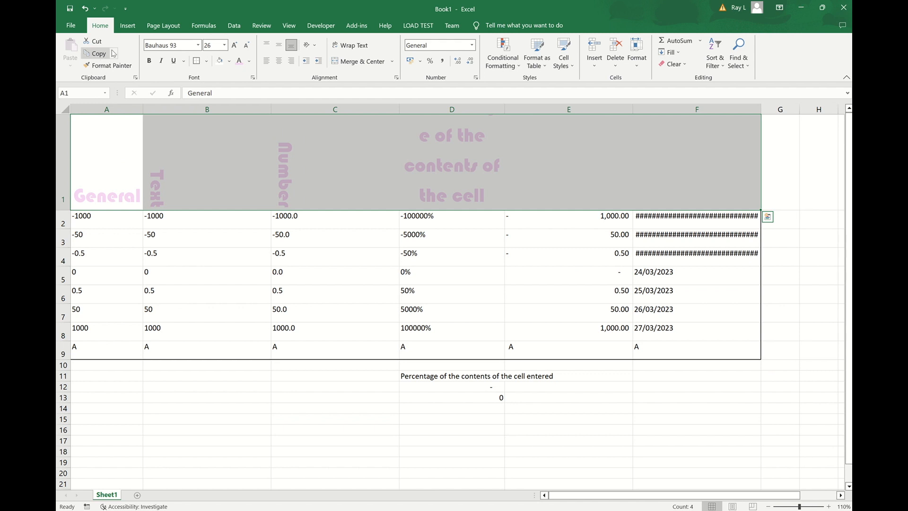
left_click(206, 61)
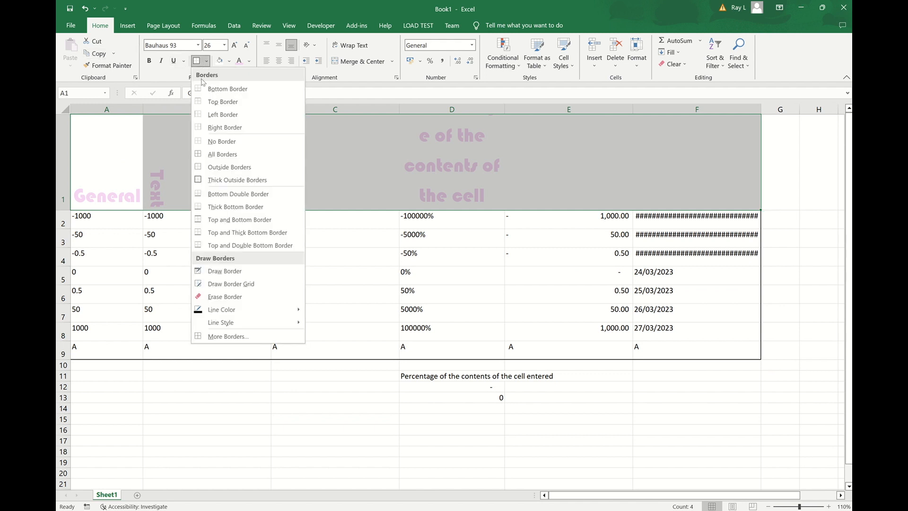
left_click(213, 155)
left_click(255, 260)
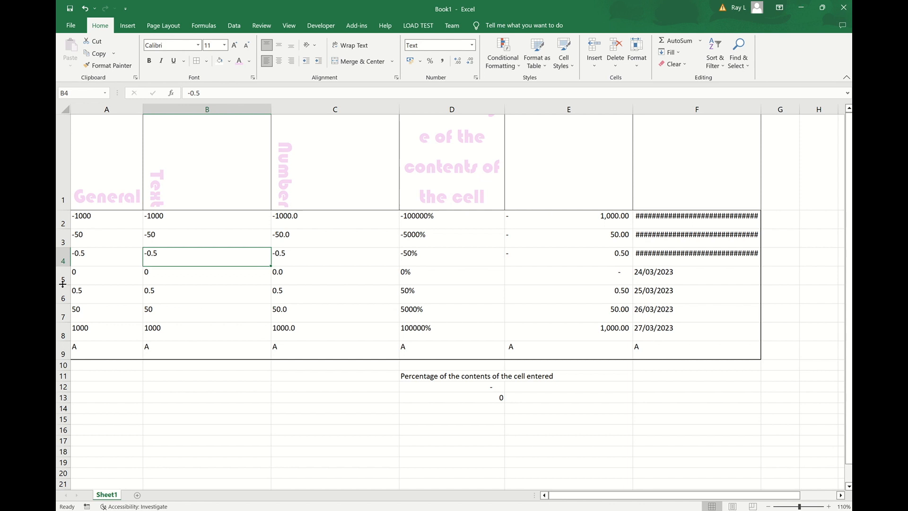
Step: Apply thick outside borders around the data range A2:F9 and deselect it
left_click_drag(95, 215, 652, 347)
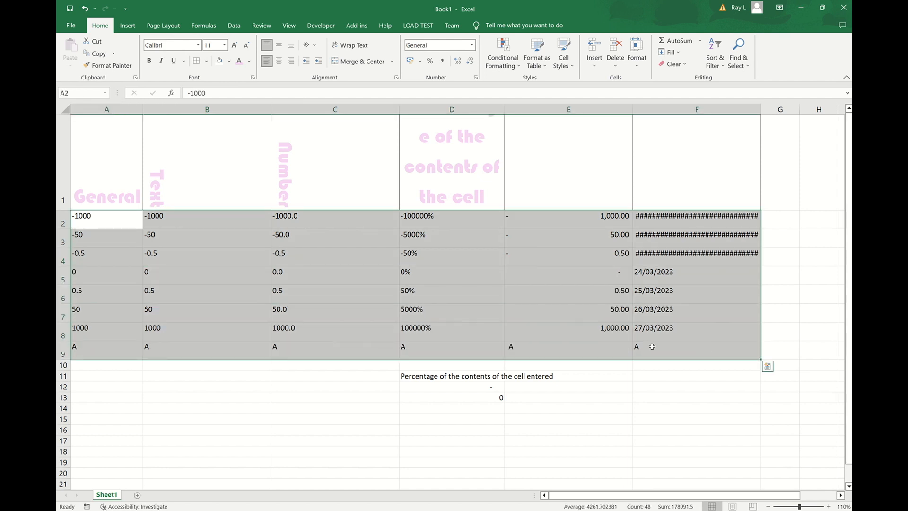
left_click(207, 65)
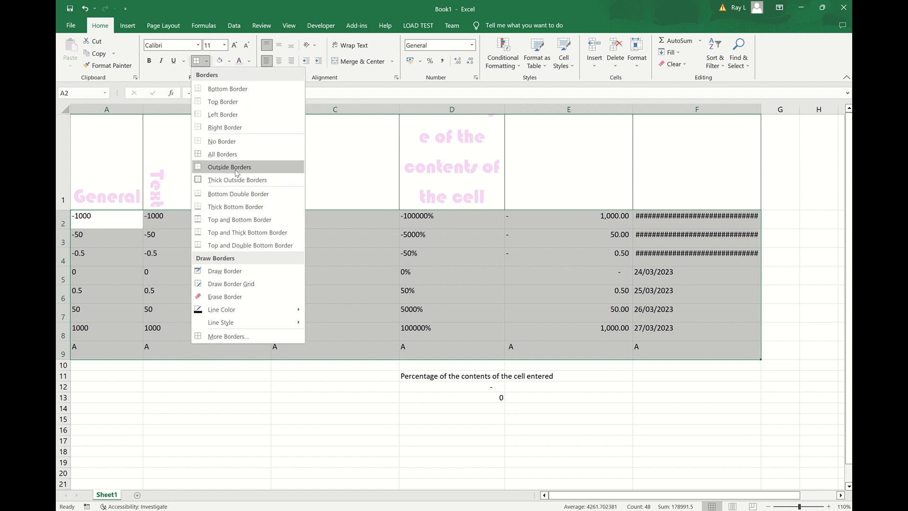
left_click(246, 182)
left_click(314, 407)
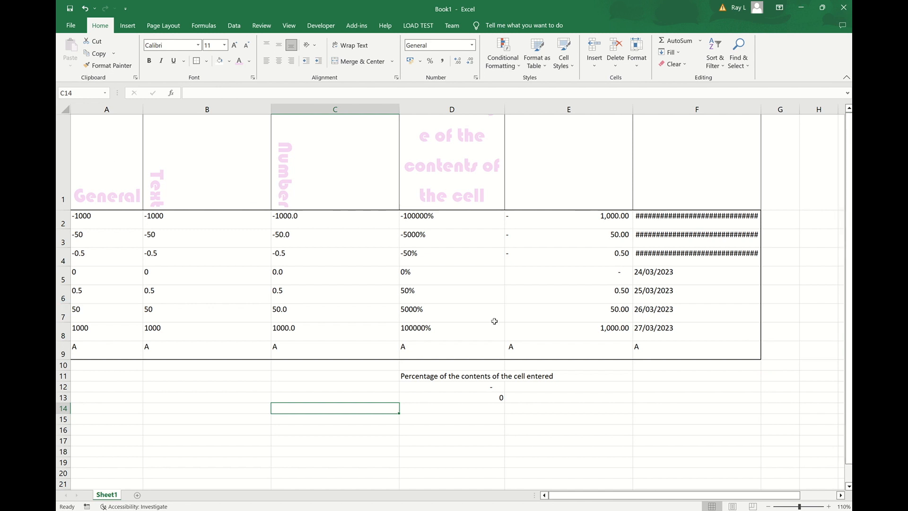
left_click(206, 61)
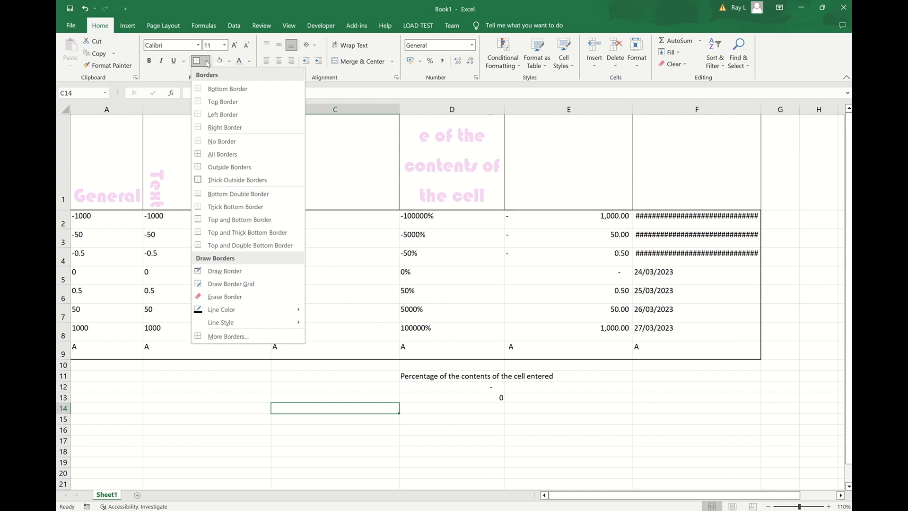
left_click(388, 279)
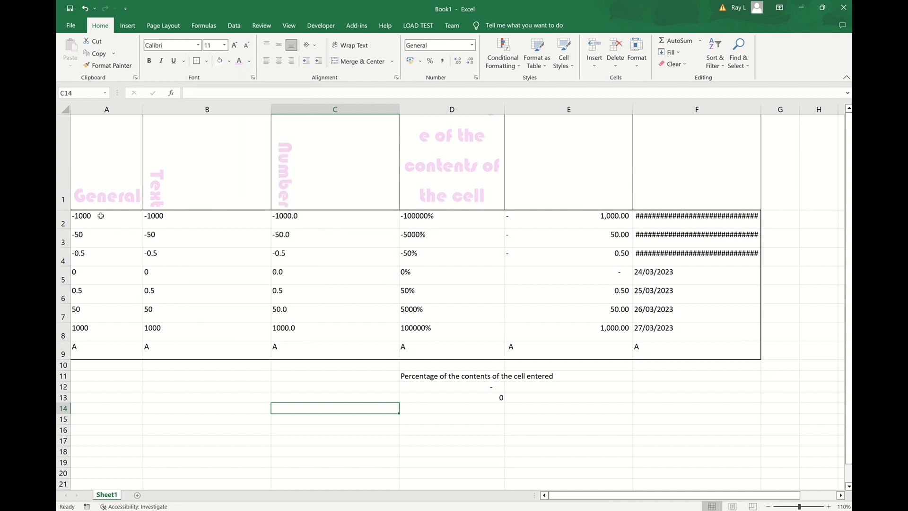
Step: Fill cell C14 with a two-color white-to-blue gradient using the Vertical shading style in Format Cells
left_click(253, 78)
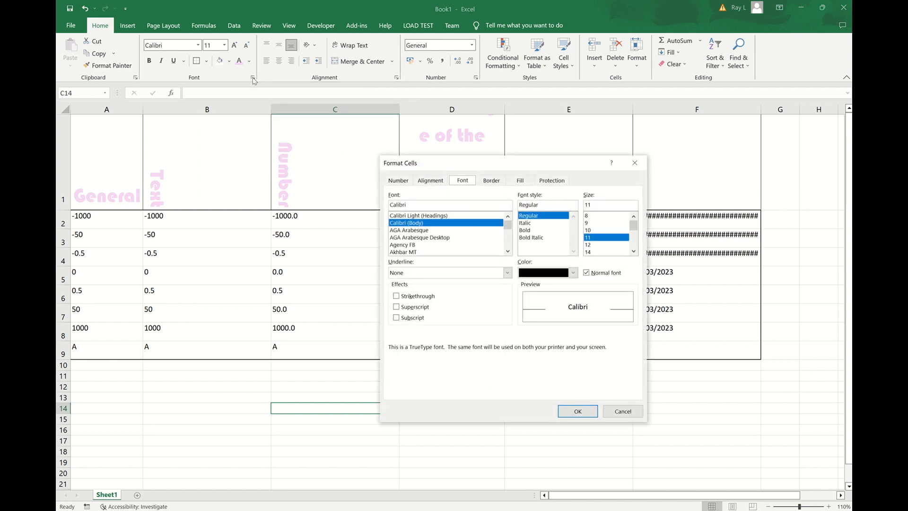
left_click(492, 181)
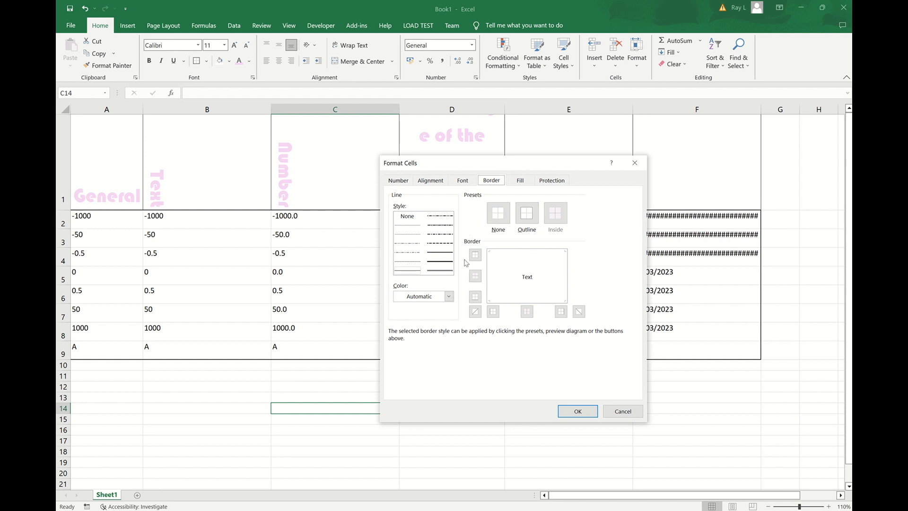
left_click(522, 182)
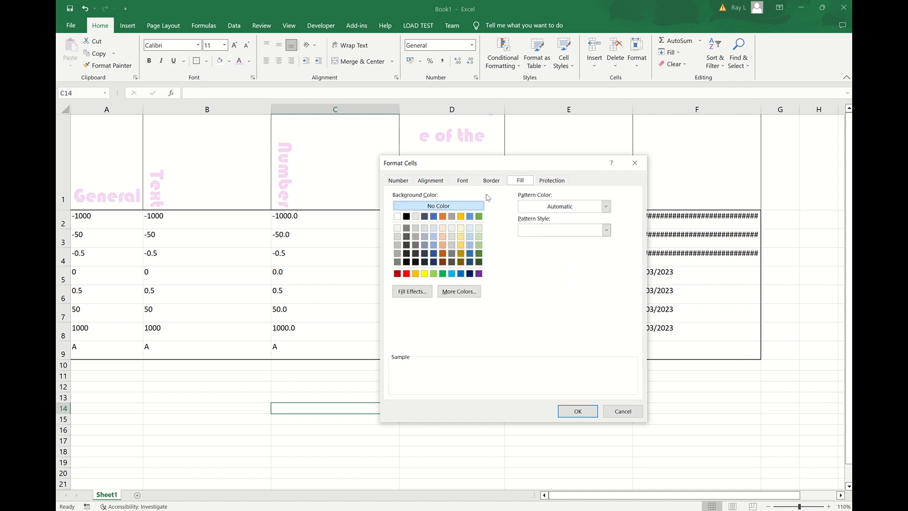
left_click(413, 292)
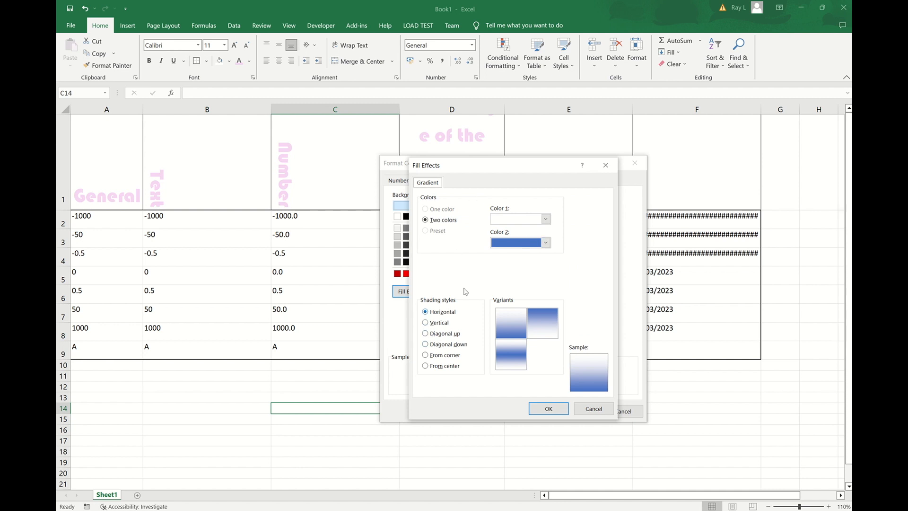
left_click(425, 323)
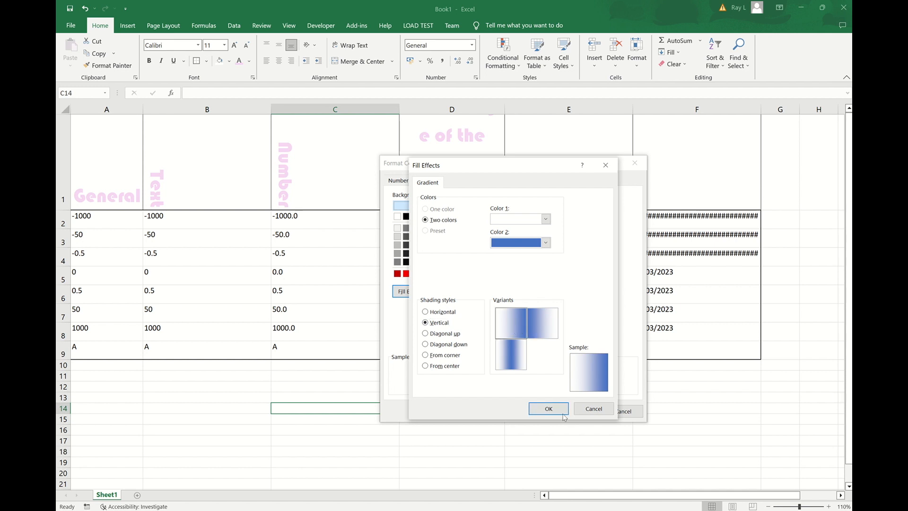
left_click(549, 409)
left_click(573, 412)
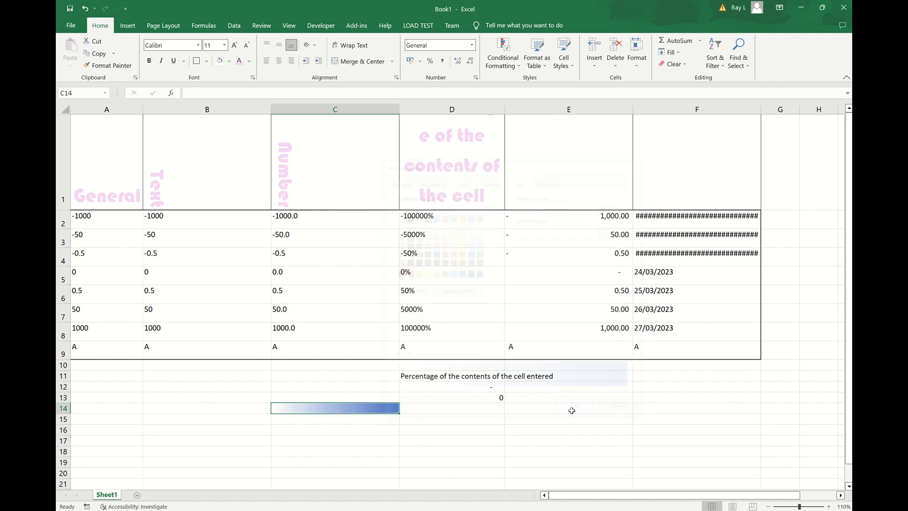